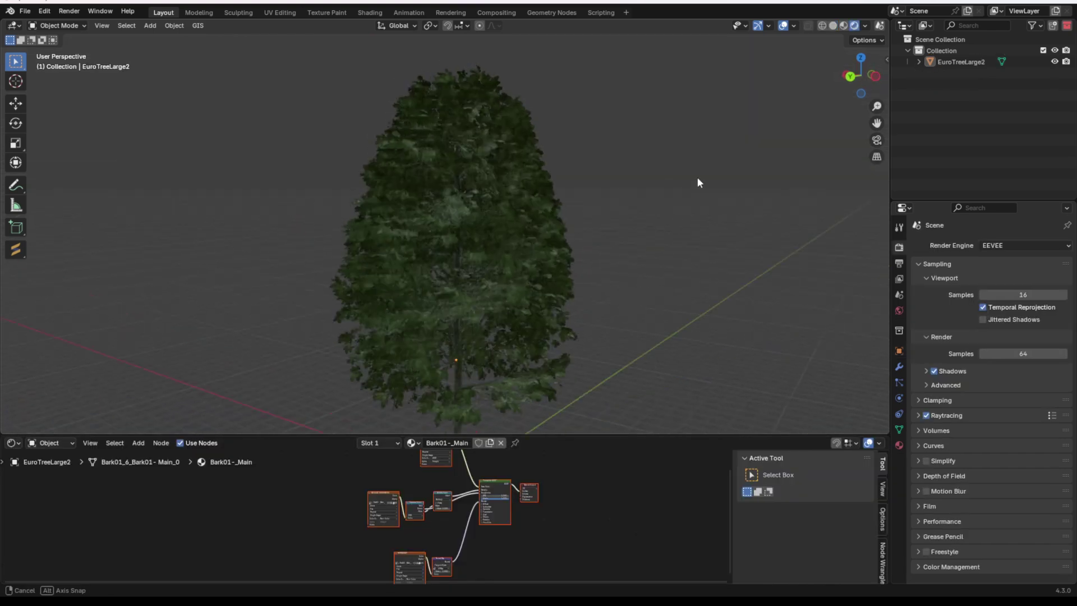
Play the animation and examine the tree's foliage and overall shape from several angles and up close.
{"action": "middle_click_drag", "start_coordinate": [698, 180], "coordinate": [517, 206]}
{"action": "key", "text": "a"}
{"action": "left_click", "coordinate": [555, 279]}
{"action": "middle_click_drag", "start_coordinate": [550, 264], "coordinate": [498, 259]}
{"action": "scroll", "coordinate": [545, 255], "scroll_direction": "up", "scroll_amount": 4}
{"action": "scroll", "coordinate": [498, 258], "scroll_direction": "down", "scroll_amount": 3}
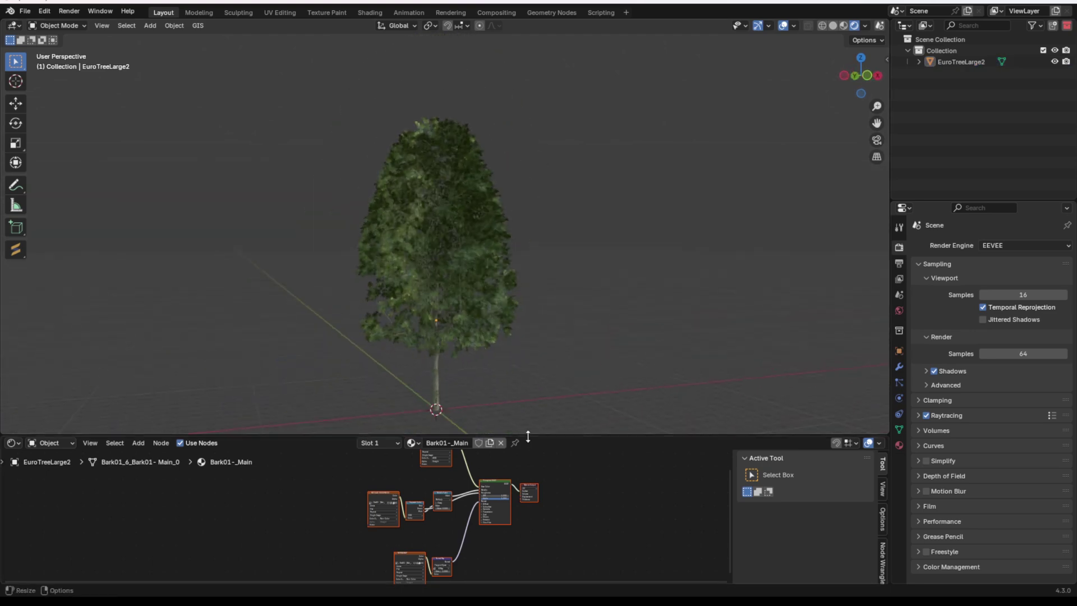
{"action": "left_click_drag", "start_coordinate": [528, 435], "coordinate": [528, 468]}
{"action": "key", "text": "space"}
{"action": "scroll", "coordinate": [519, 244], "scroll_direction": "up", "scroll_amount": 4}
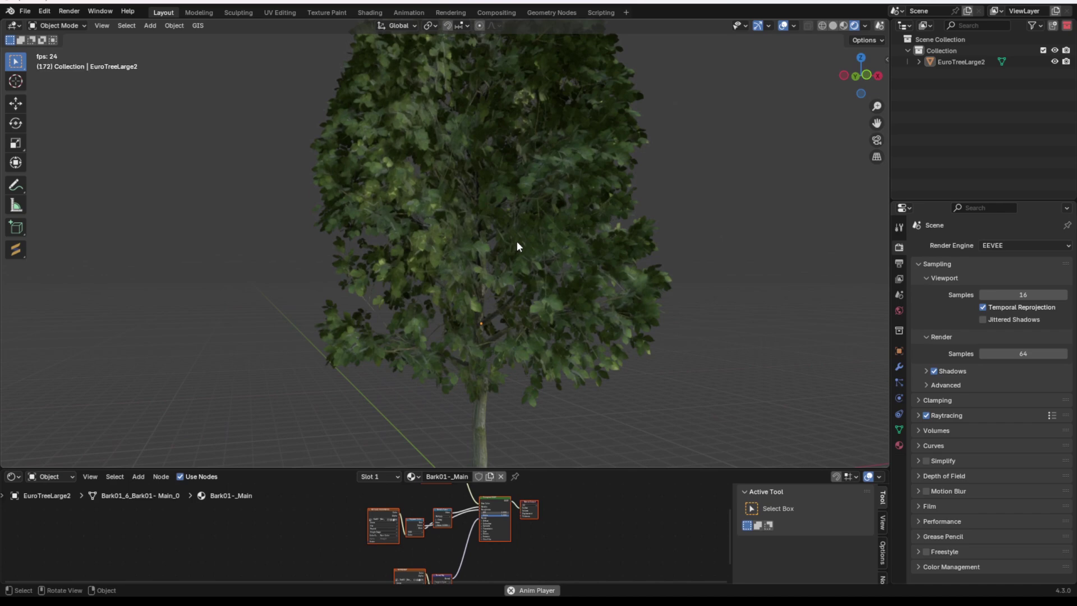
{"action": "scroll", "coordinate": [466, 231], "scroll_direction": "up", "scroll_amount": 4}
{"action": "scroll", "coordinate": [468, 230], "scroll_direction": "up", "scroll_amount": 3}
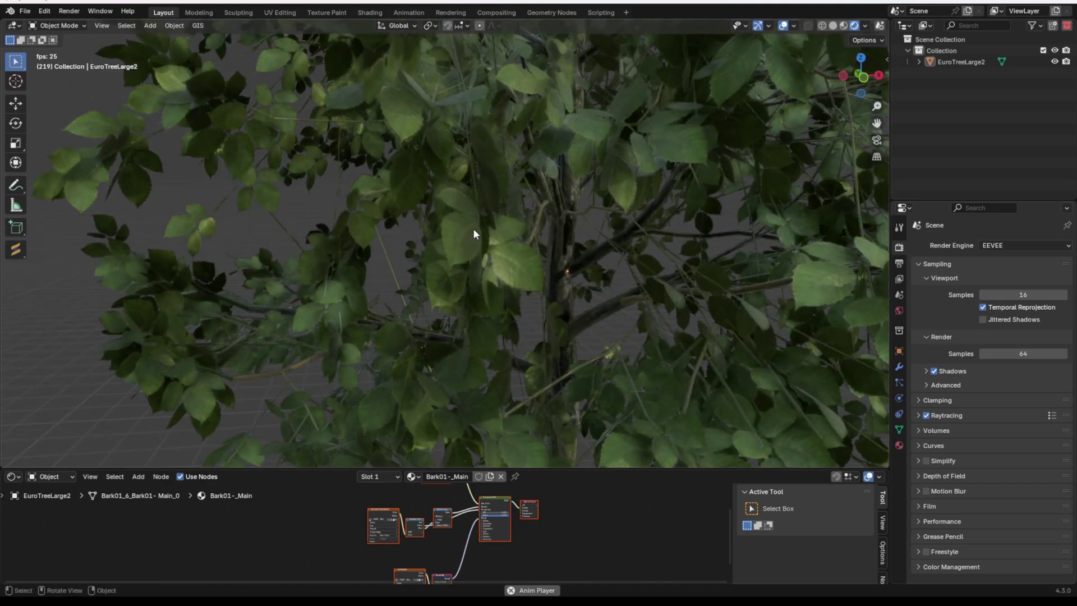
{"action": "scroll", "coordinate": [421, 205], "scroll_direction": "up", "scroll_amount": 4}
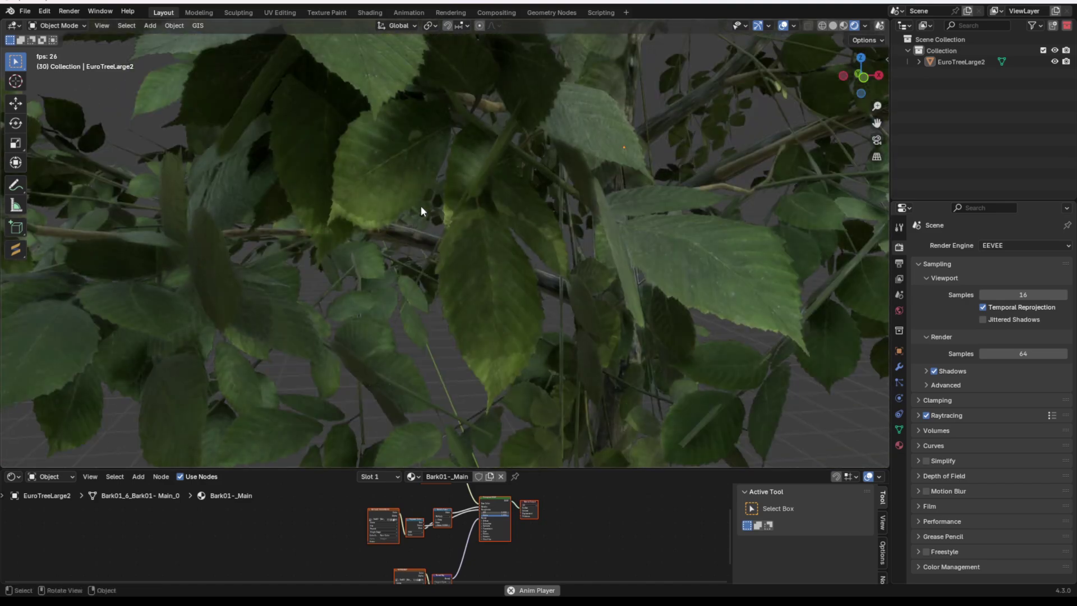
{"action": "scroll", "coordinate": [421, 206], "scroll_direction": "down", "scroll_amount": 10}
{"action": "left_click", "coordinate": [435, 163]}
{"action": "scroll", "coordinate": [443, 275], "scroll_direction": "down", "scroll_amount": 5}
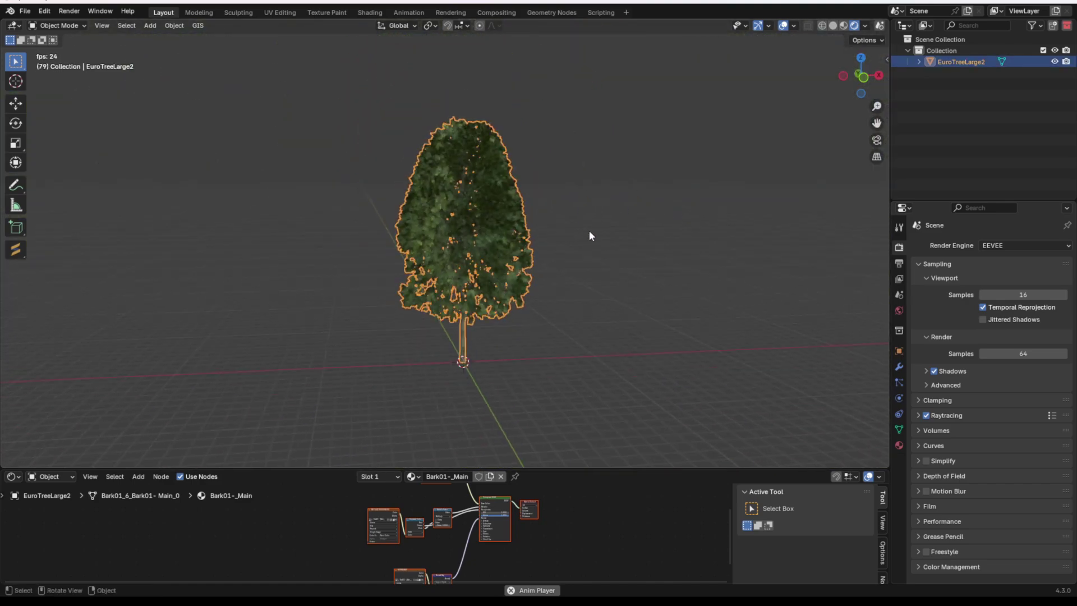
{"action": "left_click", "coordinate": [585, 231]}
{"action": "left_click", "coordinate": [462, 237]}
{"action": "middle_click_drag", "start_coordinate": [463, 238], "coordinate": [611, 244]}
{"action": "left_click", "coordinate": [614, 232]}
{"action": "middle_click_drag", "start_coordinate": [508, 257], "coordinate": [449, 258]}
{"action": "scroll", "coordinate": [479, 256], "scroll_direction": "up", "scroll_amount": 2}
Add a Displace modifier to the EuroTreeLarge2 tree and create a new texture for it.
{"action": "left_click", "coordinate": [511, 255]}
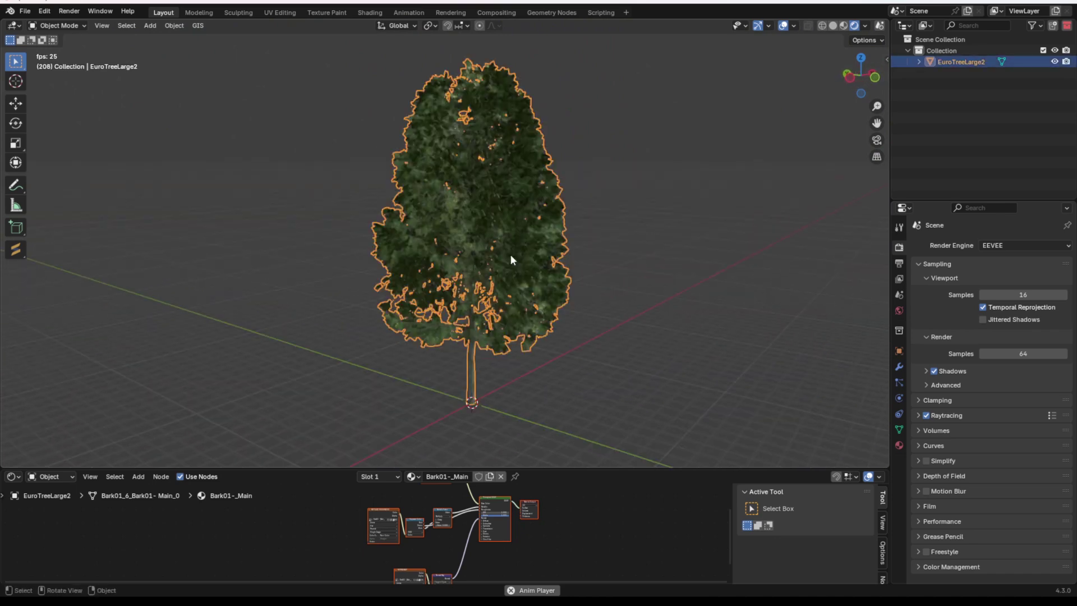
{"action": "left_click", "coordinate": [900, 366]}
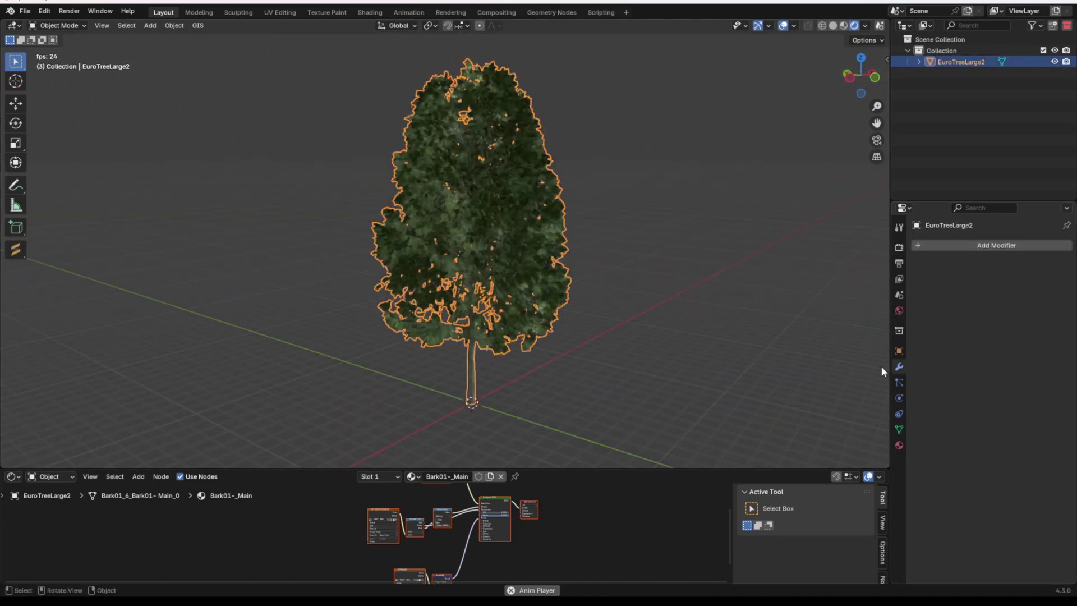
{"action": "left_click", "coordinate": [953, 250]}
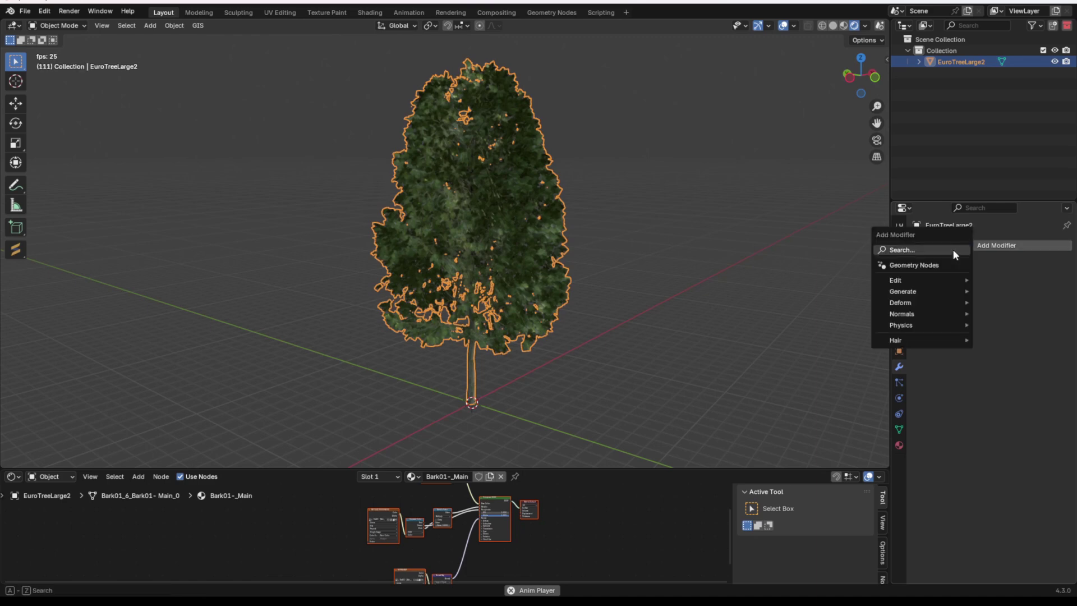
{"action": "mouse_move", "coordinate": [931, 300]}
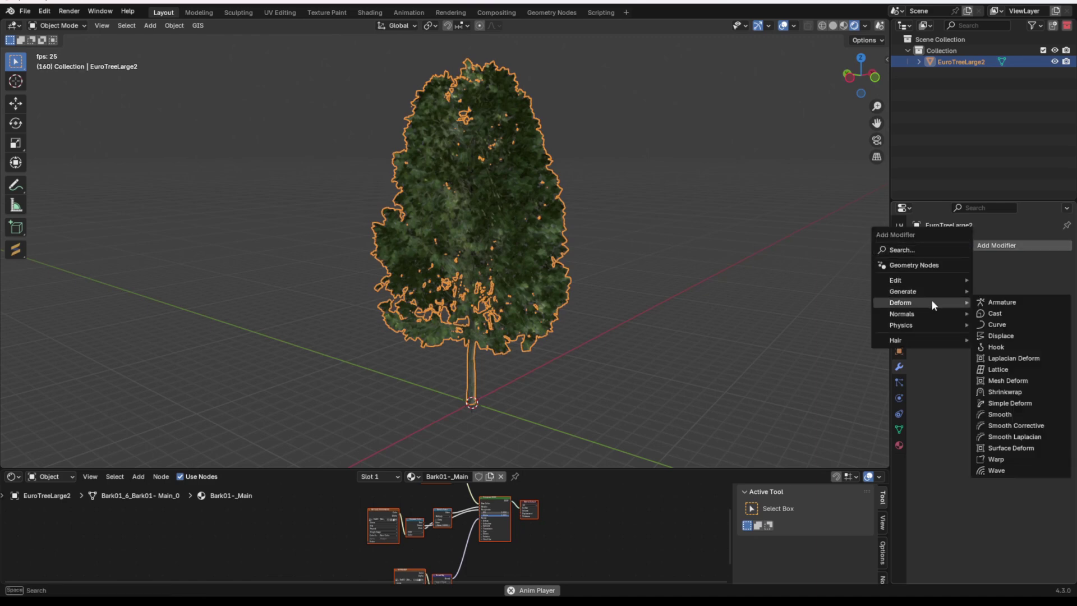
{"action": "left_click", "coordinate": [1000, 336]}
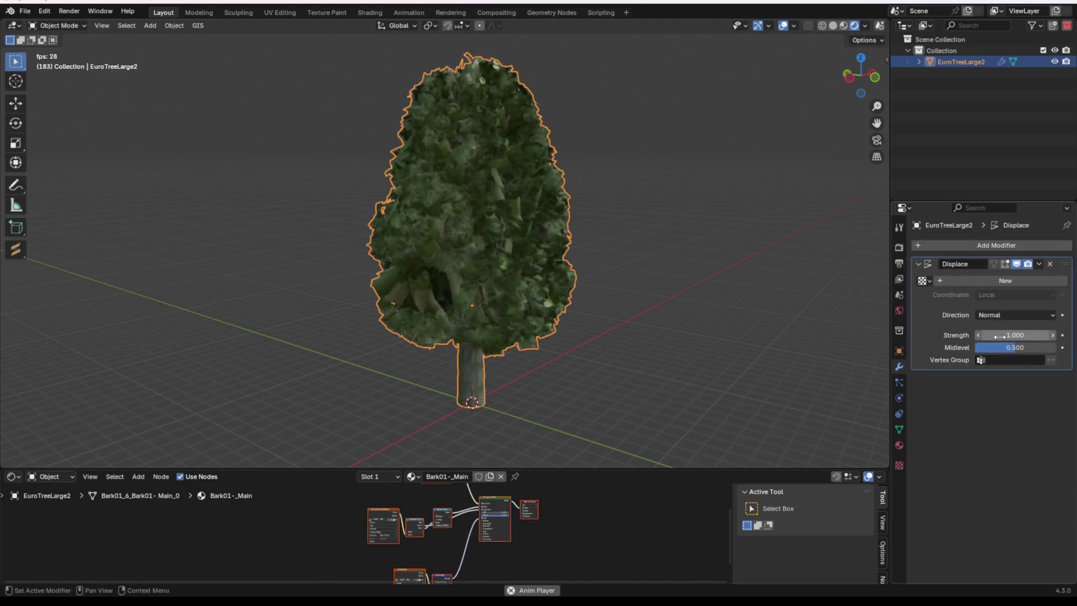
{"action": "left_click", "coordinate": [988, 284]}
{"action": "middle_click_drag", "start_coordinate": [561, 301], "coordinate": [518, 277]}
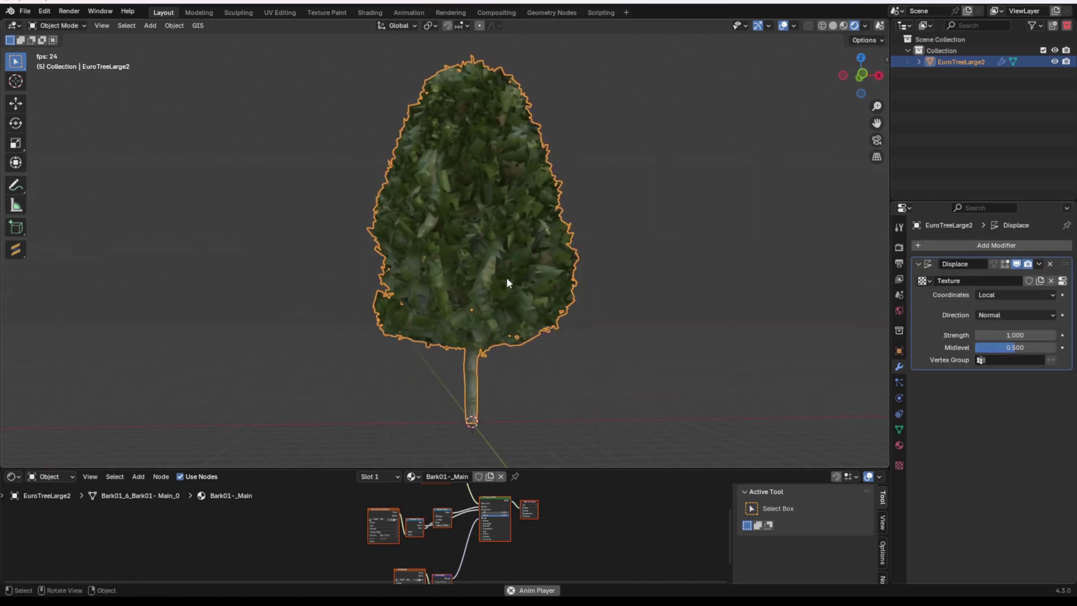
Set the Displace modifier's strength to 0.2.
{"action": "double_click", "coordinate": [1015, 335]}
{"action": "type", "text": "0.1"}
{"action": "key", "text": "Return"}
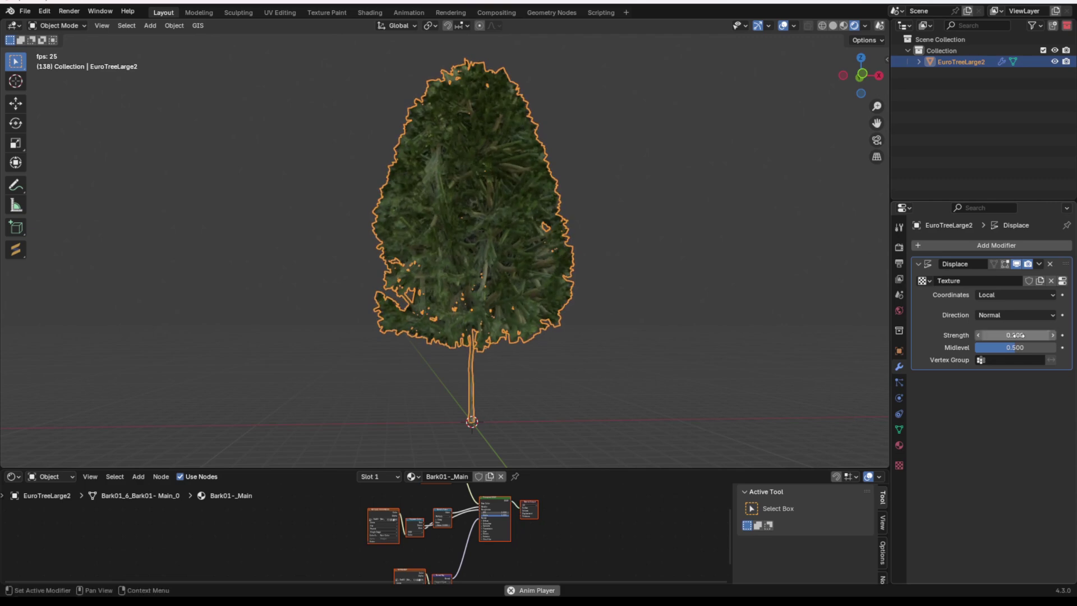
Change the displacement texture's type to Clouds.
{"action": "left_click", "coordinate": [899, 463]}
{"action": "left_click", "coordinate": [977, 279]}
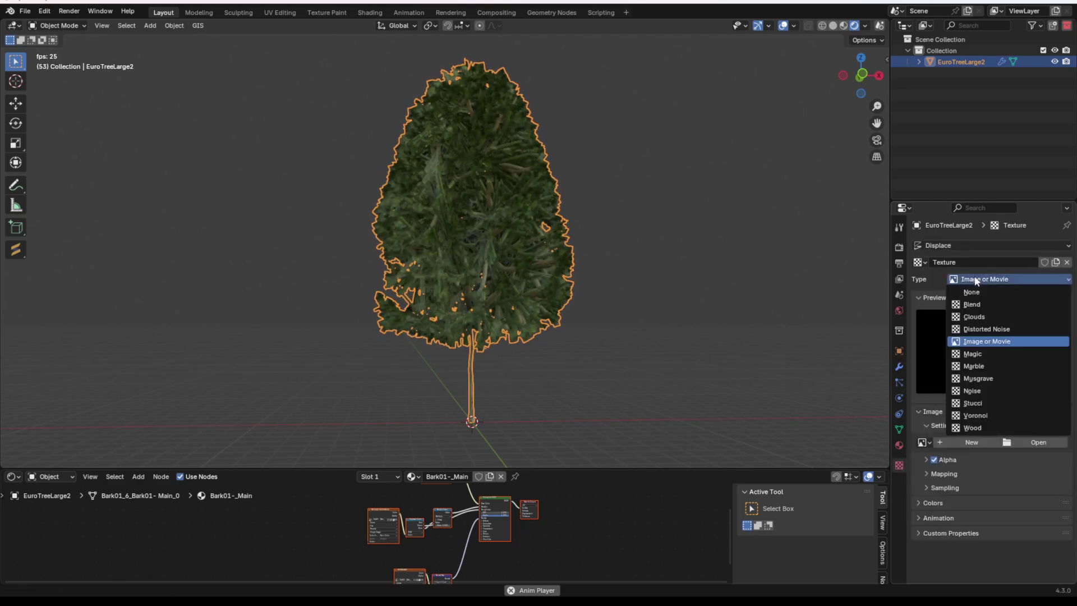
{"action": "left_click", "coordinate": [974, 317]}
{"action": "scroll", "coordinate": [604, 278], "scroll_direction": "up", "scroll_amount": 3}
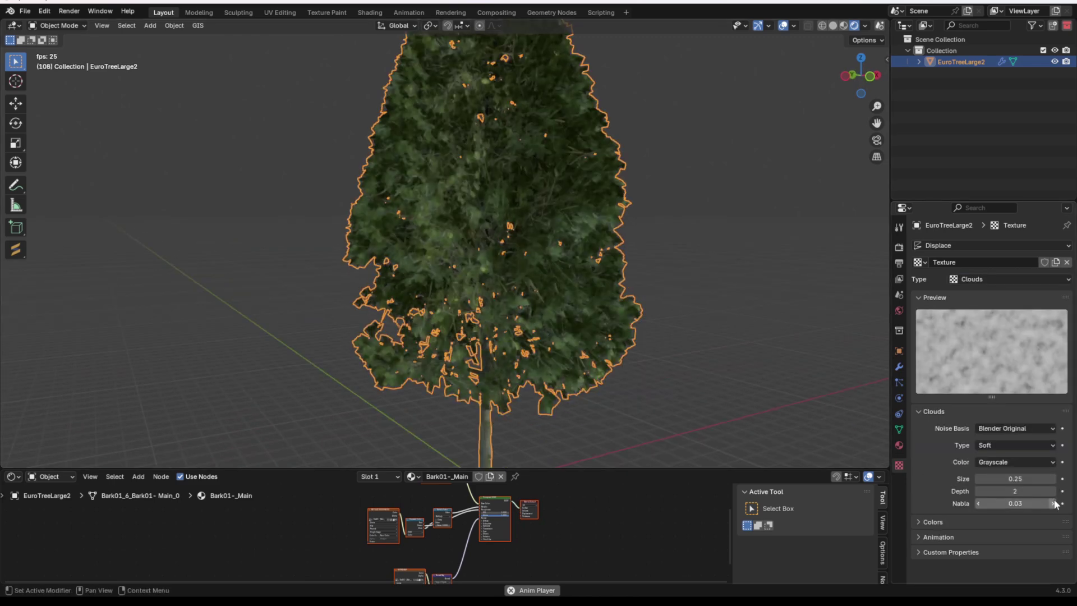
Keyframe the Clouds size at 0.25, replace the node editor with an enlarged Dope Sheet, and stop playback.
{"action": "key", "text": "i"}
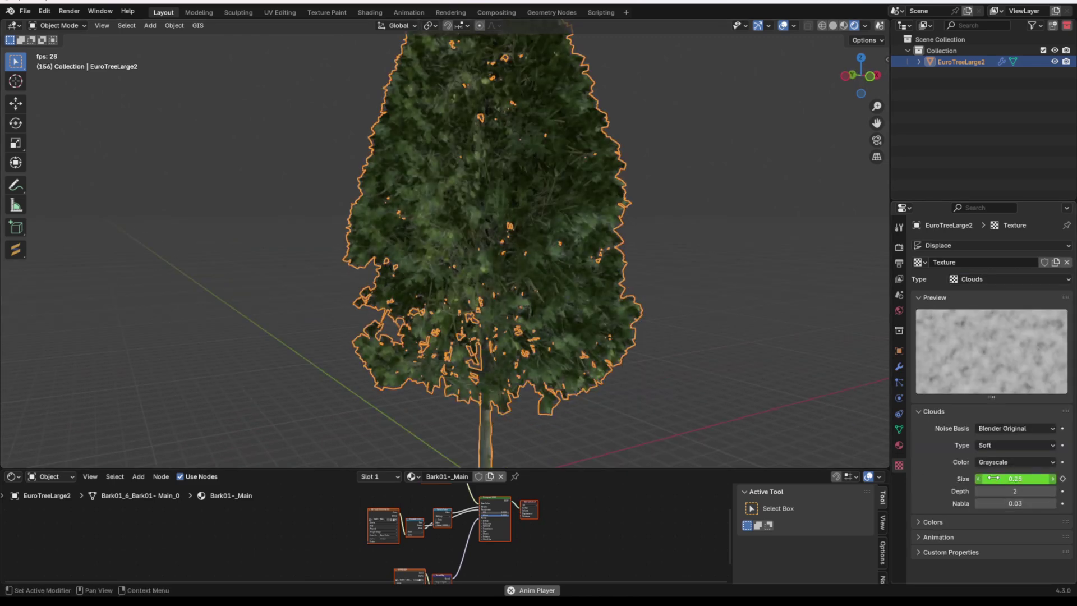
{"action": "left_click", "coordinate": [12, 476]}
{"action": "left_click", "coordinate": [169, 357]}
{"action": "left_click_drag", "start_coordinate": [254, 471], "coordinate": [254, 393]}
{"action": "key", "text": "space"}
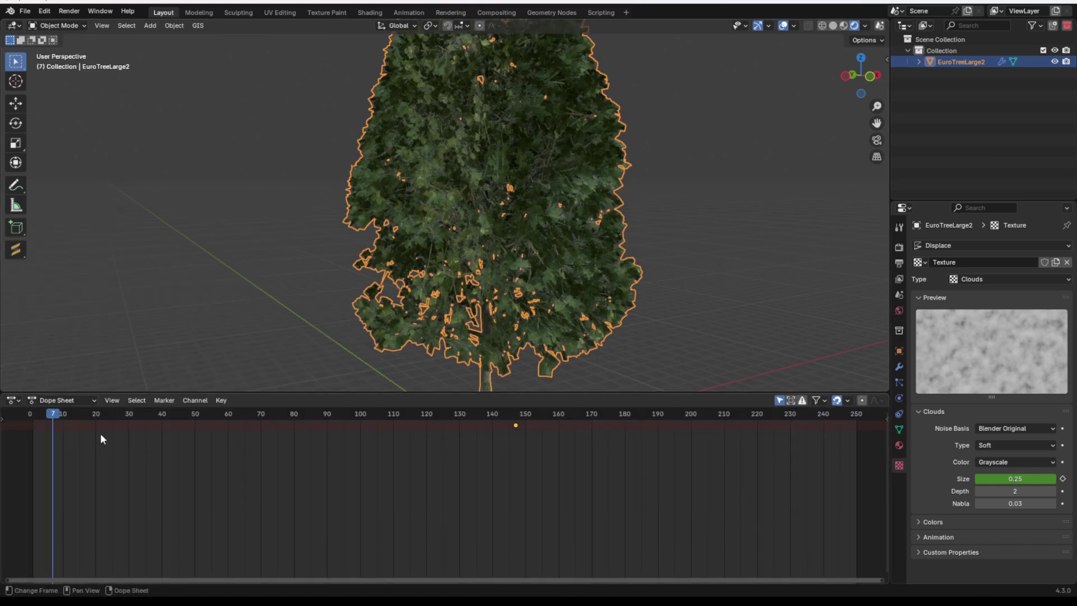
Set the Clouds size to 1.28 at frame 1 and keyframe it.
{"action": "left_click_drag", "start_coordinate": [55, 415], "coordinate": [33, 415]}
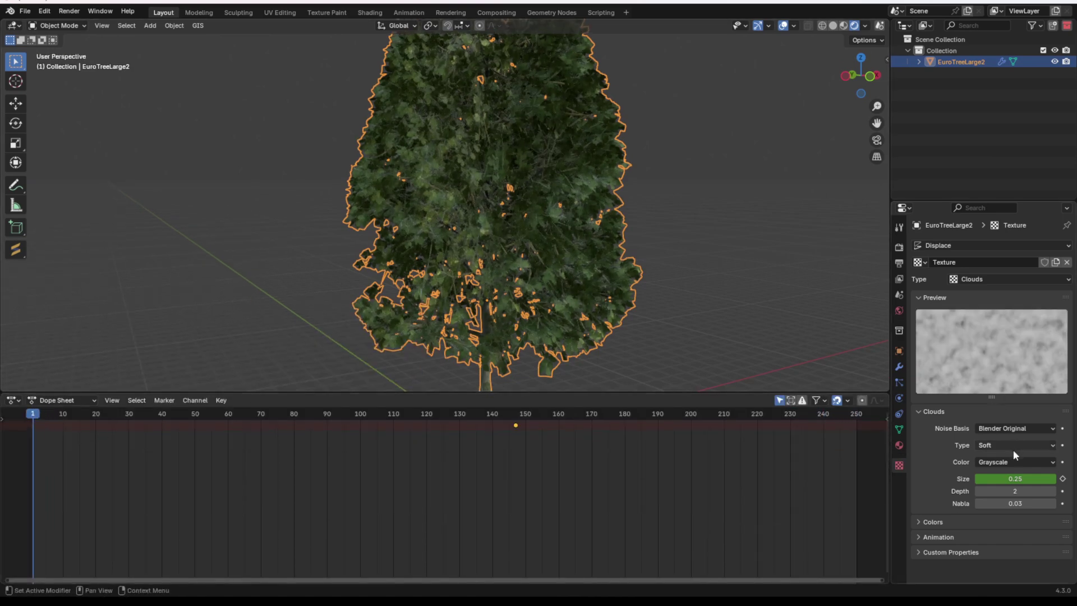
{"action": "left_click_drag", "start_coordinate": [1015, 479], "coordinate": [1044, 478]}
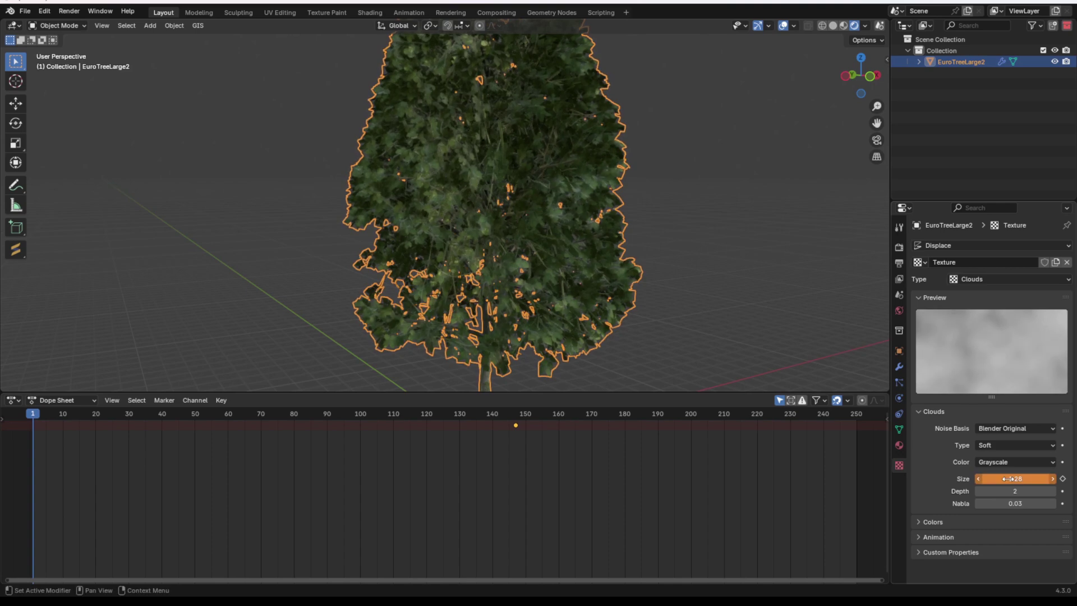
{"action": "key", "text": "i"}
{"action": "left_click", "coordinate": [694, 258]}
Play the animation to check how the leaves move up close, and stop it.
{"action": "key", "text": "space"}
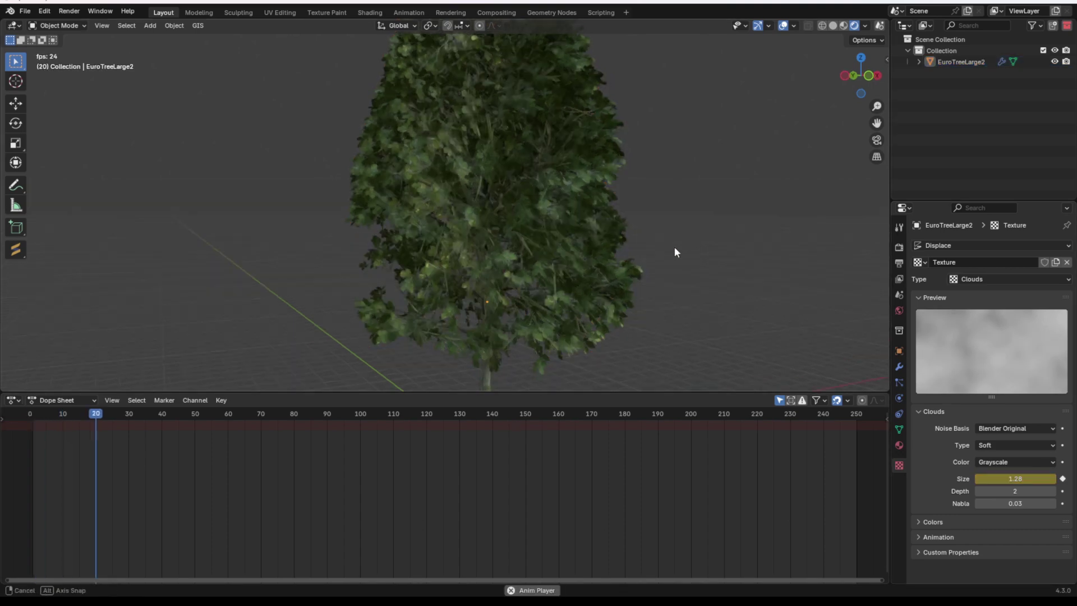
{"action": "scroll", "coordinate": [635, 233], "scroll_direction": "up", "scroll_amount": 3}
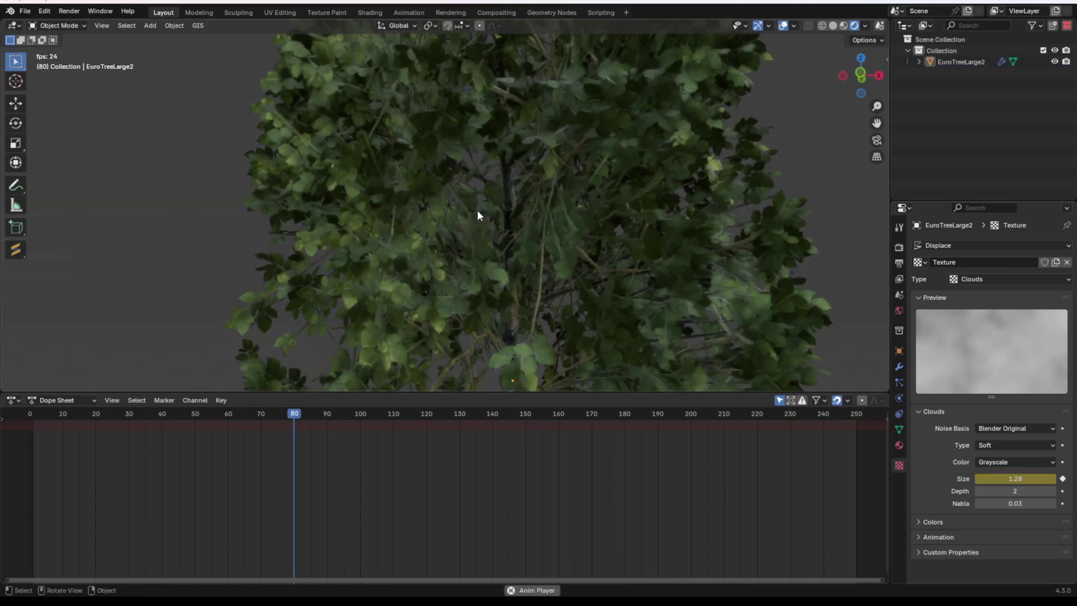
{"action": "key", "text": "space"}
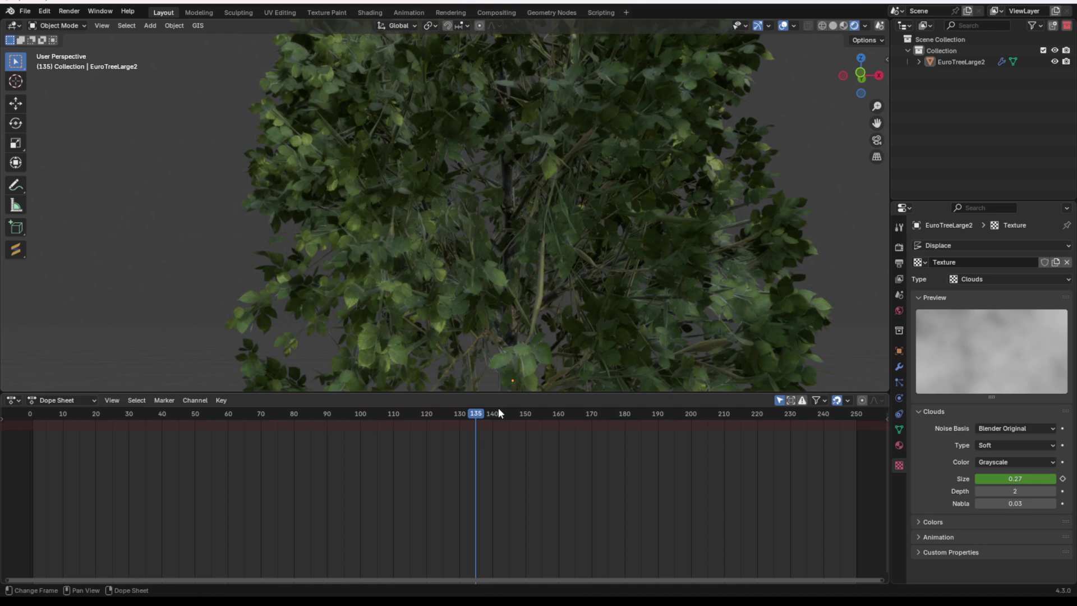
Delete the Clouds size keyframe near frame 147 from the tree's animation.
{"action": "left_click", "coordinate": [517, 285]}
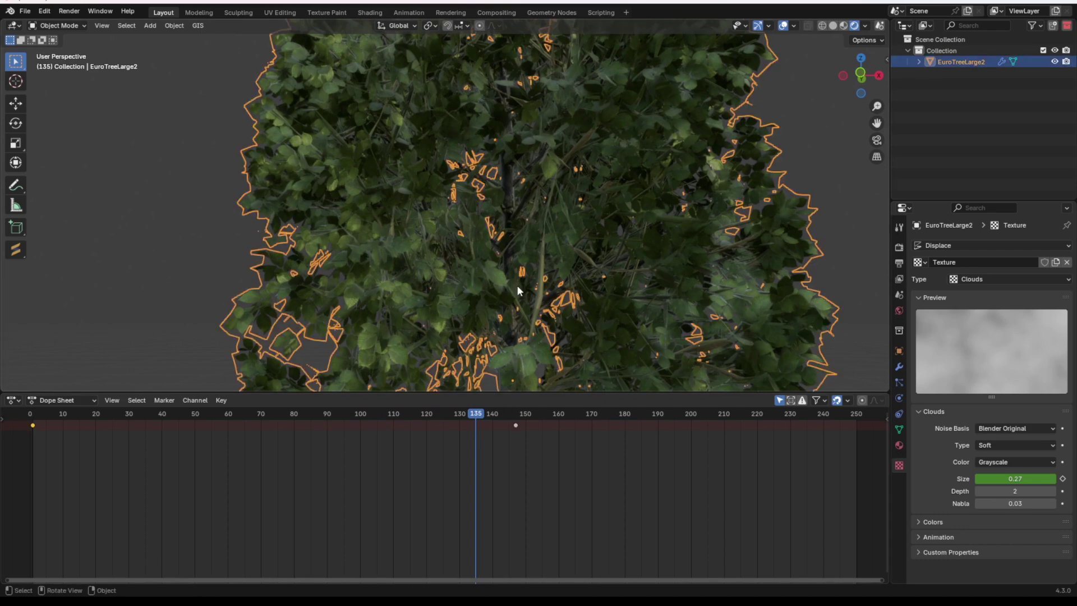
{"action": "left_click_drag", "start_coordinate": [515, 425], "coordinate": [619, 422]}
{"action": "key", "text": "x"}
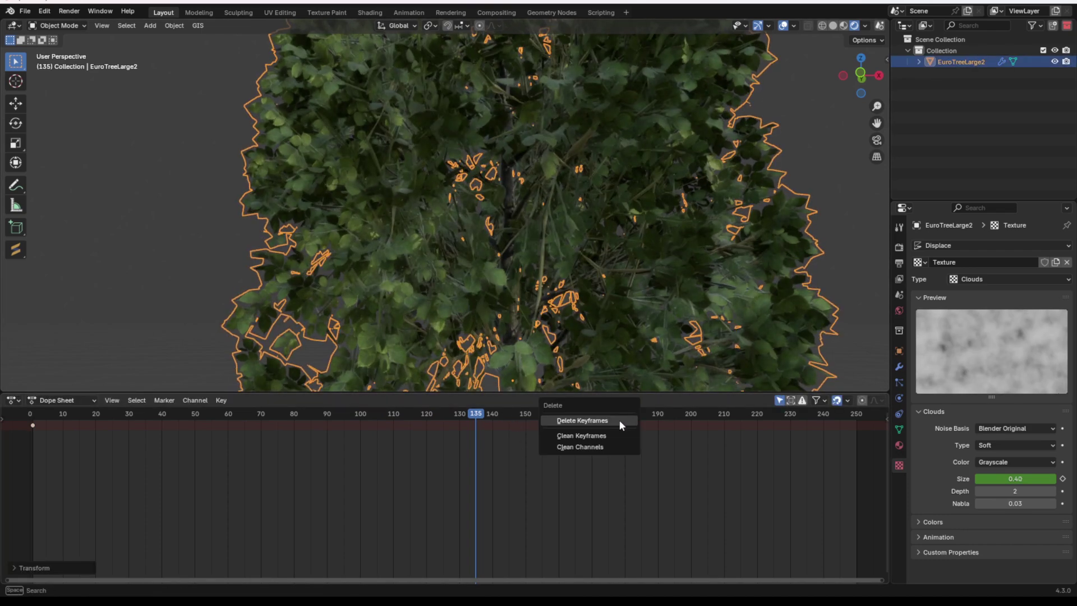
{"action": "left_click", "coordinate": [619, 421]}
Lower the Clouds size at frame 250 and keyframe it.
{"action": "left_click_drag", "start_coordinate": [822, 413], "coordinate": [857, 415]}
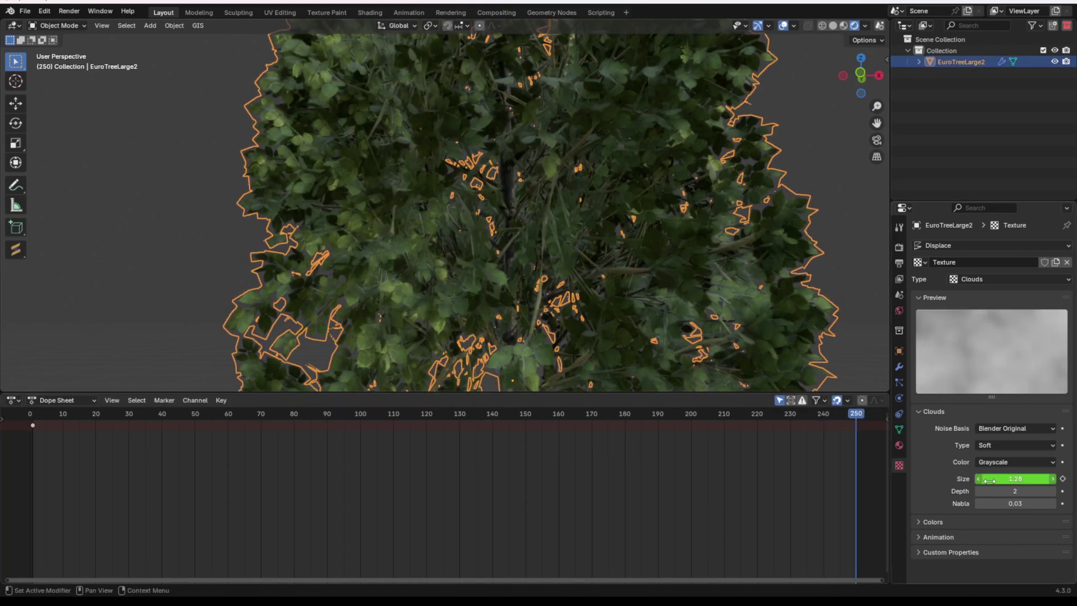
{"action": "left_click_drag", "start_coordinate": [993, 479], "coordinate": [996, 480]}
{"action": "key", "text": "i"}
Play the animation from the start and examine the motion of the foliage, branches and trunk.
{"action": "key", "text": "space"}
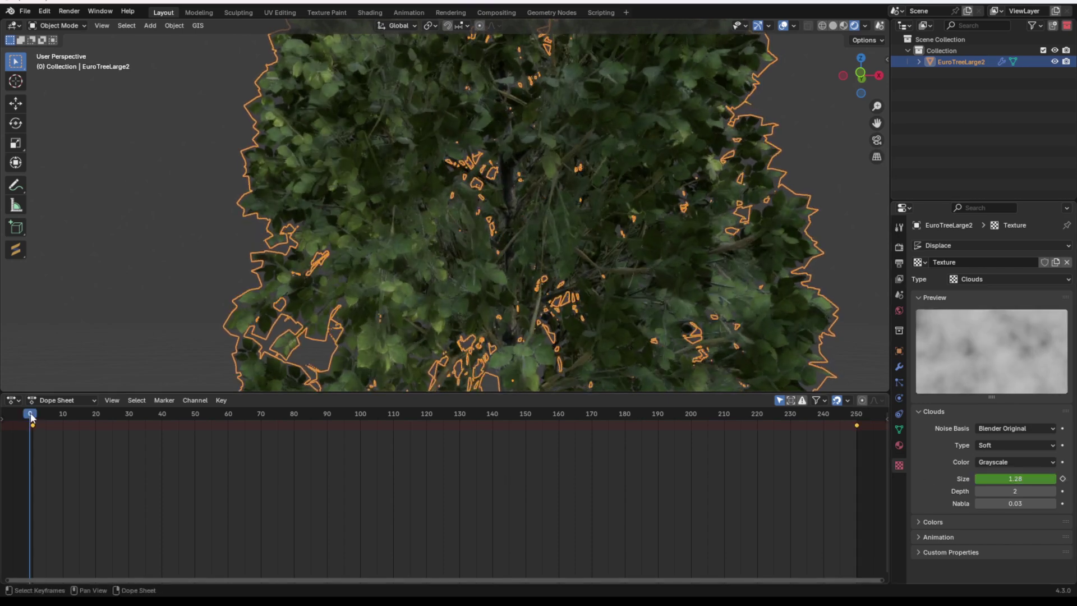
{"action": "left_click", "coordinate": [213, 212]}
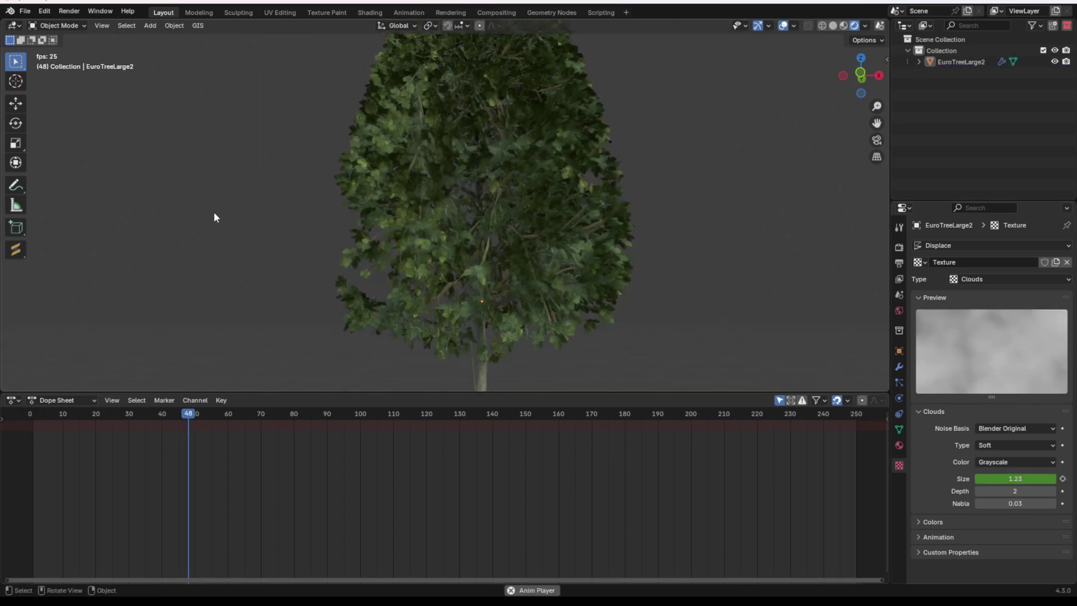
{"action": "middle_click_drag", "start_coordinate": [251, 223], "coordinate": [292, 231]}
{"action": "scroll", "coordinate": [405, 233], "scroll_direction": "up", "scroll_amount": 4}
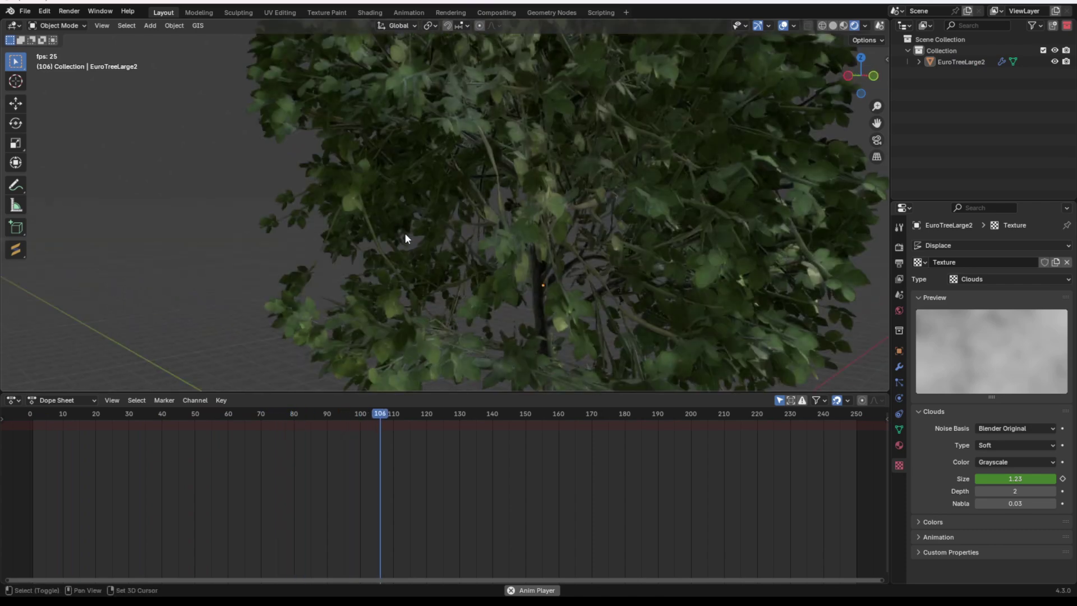
{"action": "middle_click_drag", "start_coordinate": [406, 233], "coordinate": [402, 120], "text": "shift"}
{"action": "scroll", "coordinate": [402, 120], "scroll_direction": "up", "scroll_amount": 3}
{"action": "middle_click_drag", "start_coordinate": [583, 207], "coordinate": [512, 132], "text": "shift"}
{"action": "scroll", "coordinate": [511, 135], "scroll_direction": "up", "scroll_amount": 5}
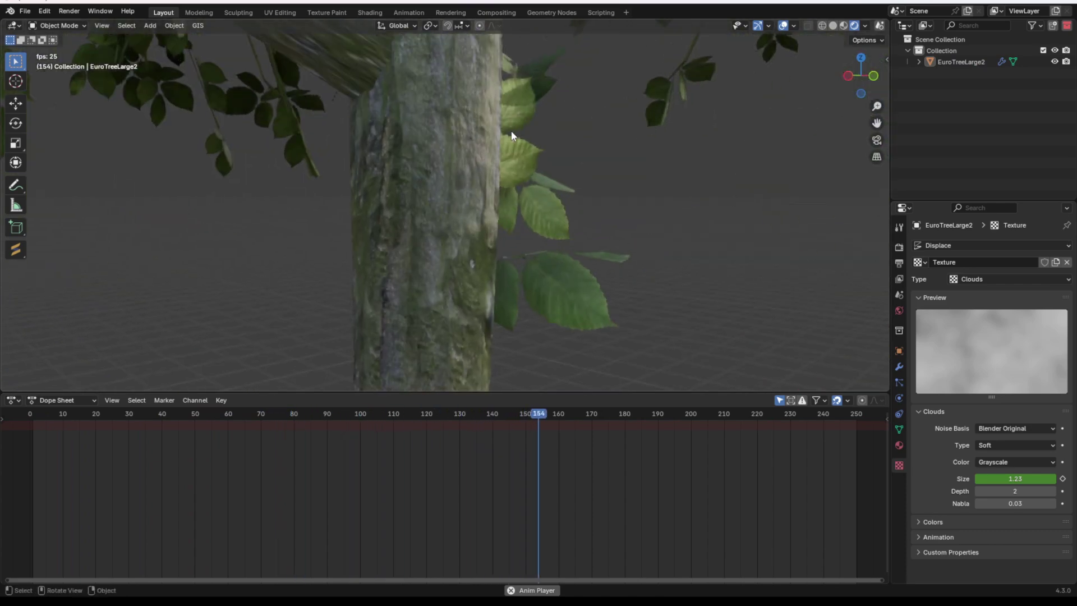
{"action": "scroll", "coordinate": [442, 128], "scroll_direction": "down", "scroll_amount": 7}
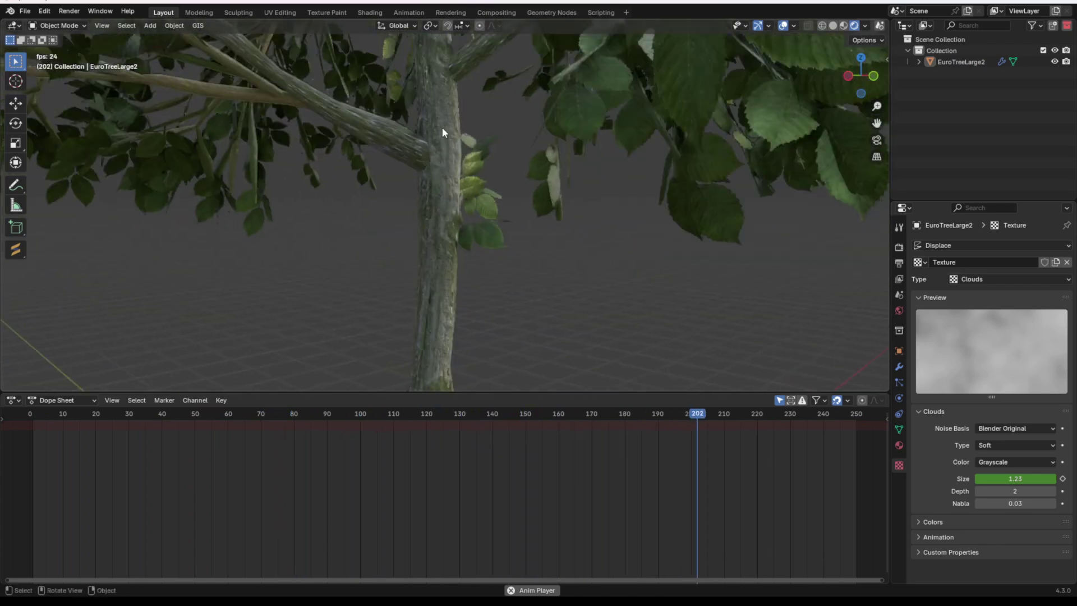
{"action": "middle_click_drag", "start_coordinate": [441, 133], "coordinate": [419, 135]}
{"action": "middle_click_drag", "start_coordinate": [420, 173], "coordinate": [460, 229], "text": "shift"}
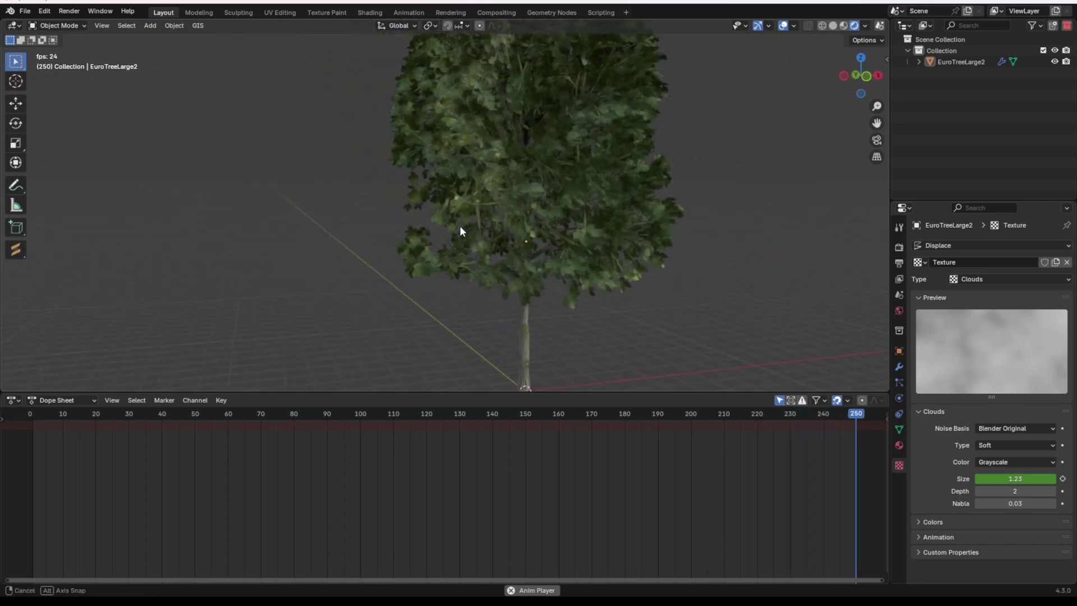
Set the Displace modifier's strength to -0.49, checking the tree's deformation during playback.
{"action": "key", "text": "space"}
{"action": "left_click", "coordinate": [900, 366]}
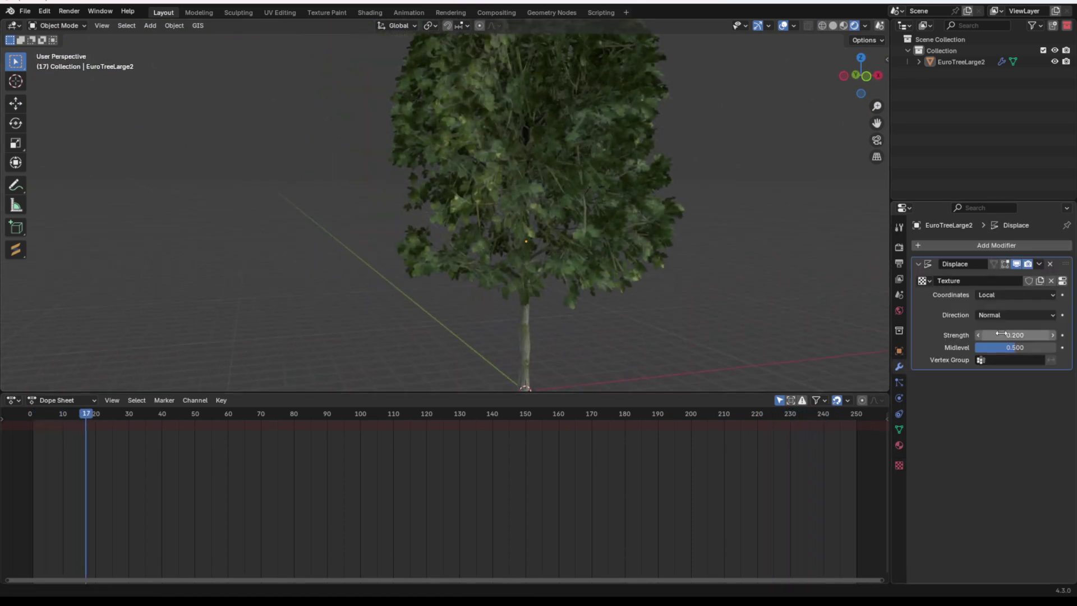
{"action": "key", "text": "space"}
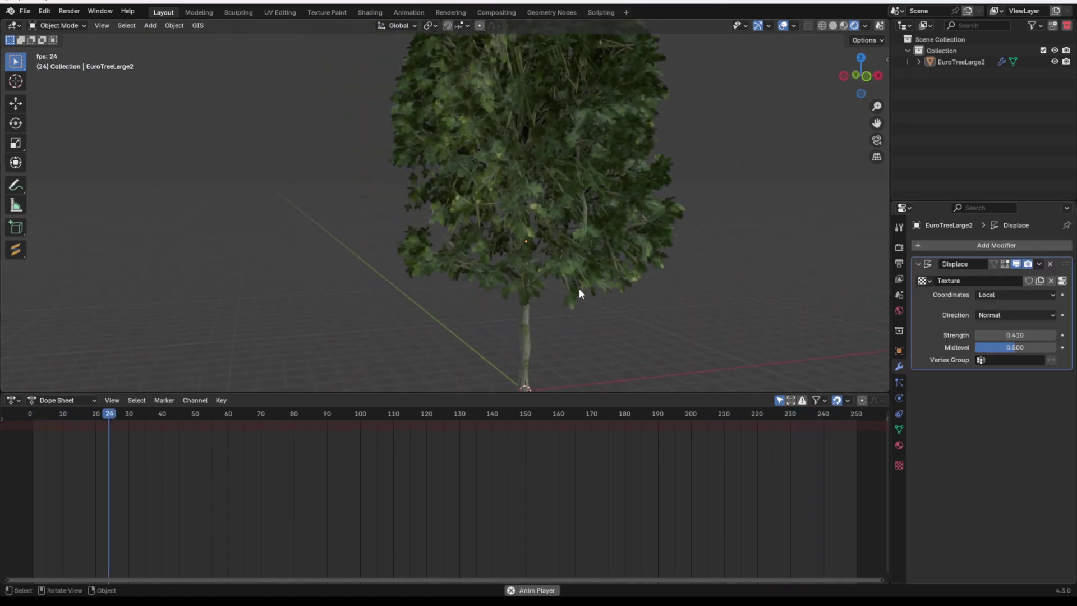
{"action": "left_click_drag", "start_coordinate": [1014, 335], "coordinate": [987, 334]}
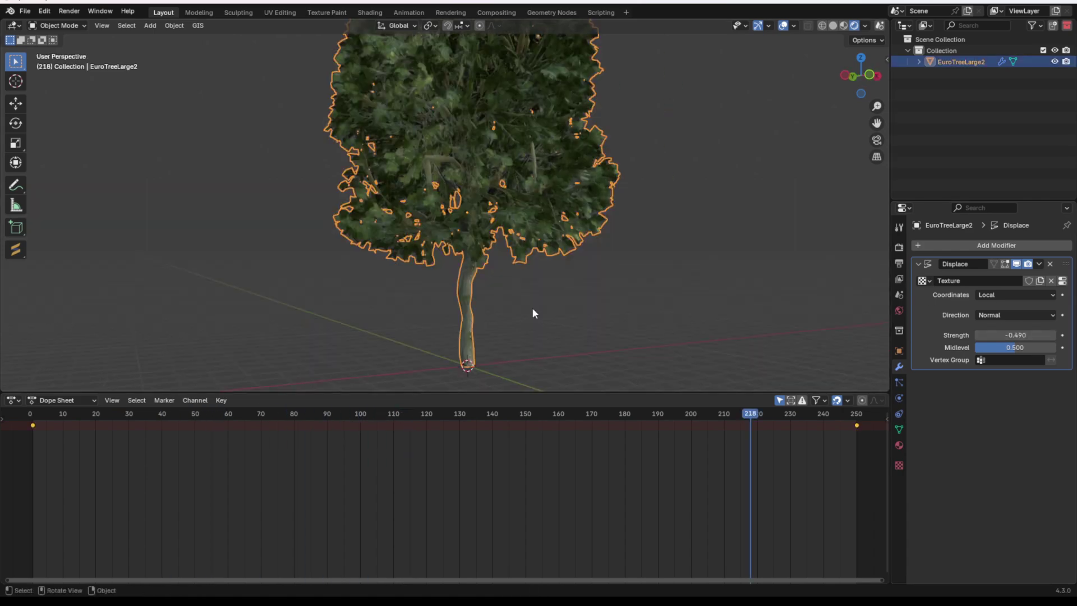
Enter Edit Mode on the tree and select all the linked geometry of its main trunk.
{"action": "key", "text": "Tab"}
{"action": "middle_click_drag", "start_coordinate": [575, 287], "coordinate": [490, 250]}
{"action": "scroll", "coordinate": [490, 275], "scroll_direction": "up", "scroll_amount": 4}
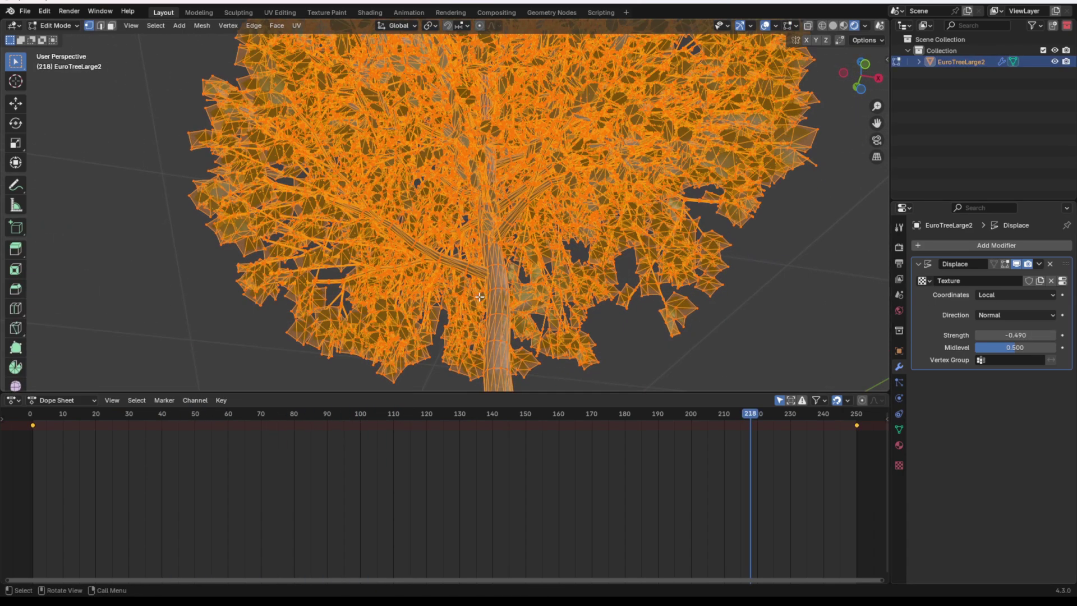
{"action": "left_click", "coordinate": [492, 298]}
{"action": "key", "text": "ctrl+l"}
{"action": "middle_click_drag", "start_coordinate": [491, 298], "coordinate": [444, 239]}
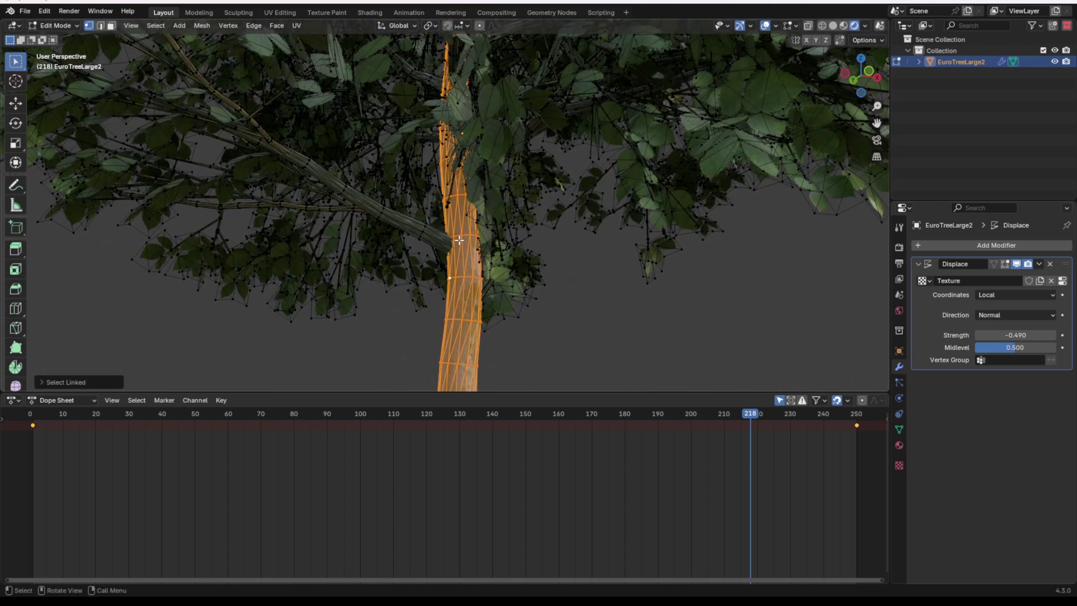
Extend the trunk selection with all geometry that uses the Branch01-_main and Branch02-main materials.
{"action": "left_click", "coordinate": [899, 445]}
{"action": "left_click", "coordinate": [961, 270]}
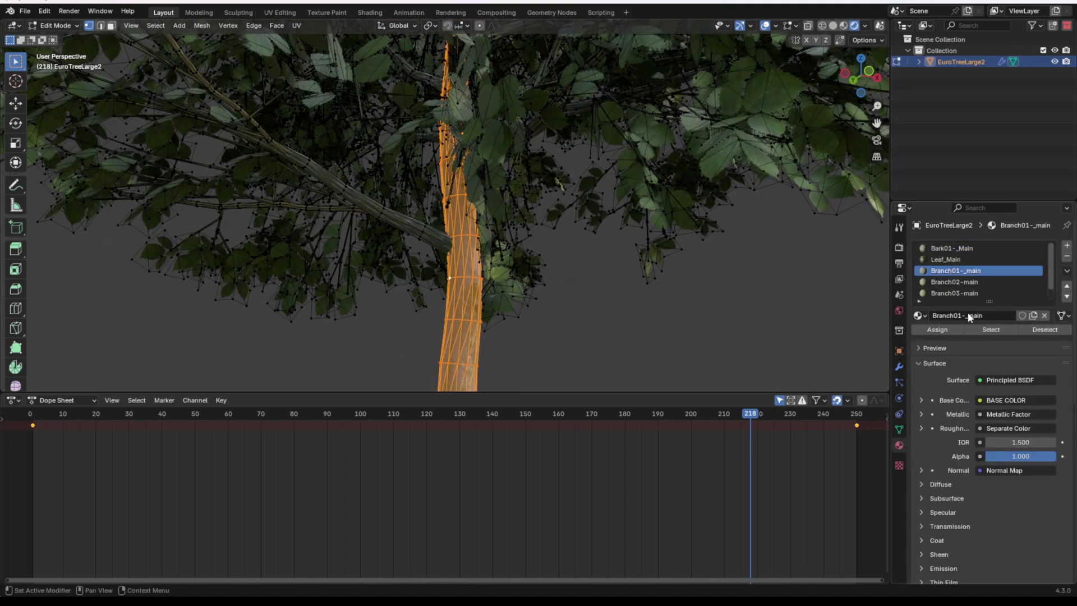
{"action": "left_click", "coordinate": [1008, 330]}
{"action": "left_click", "coordinate": [954, 281]}
{"action": "left_click", "coordinate": [990, 330]}
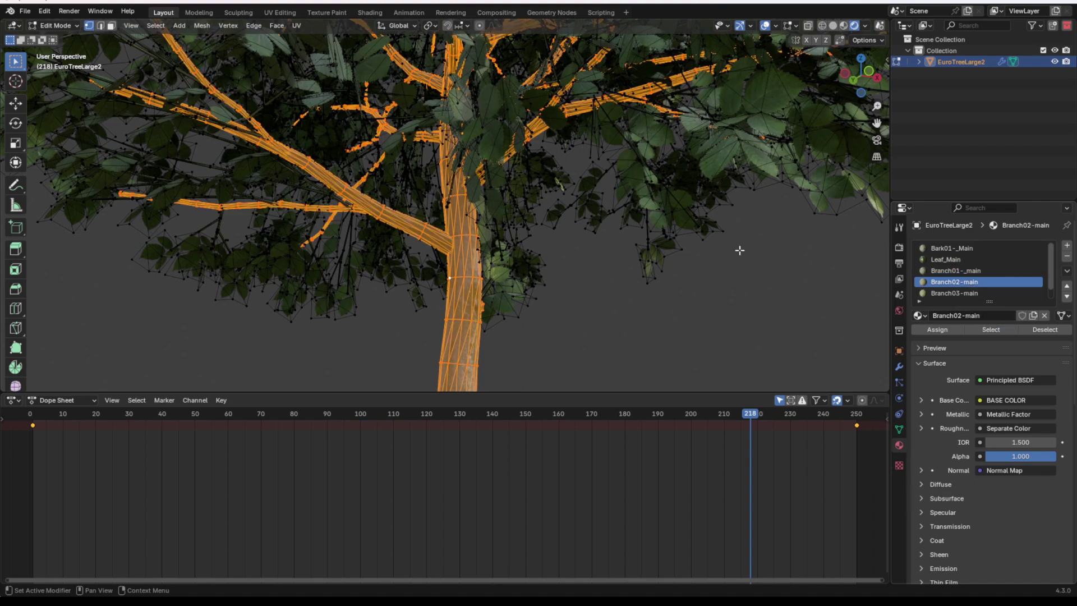
{"action": "scroll", "coordinate": [557, 232], "scroll_direction": "down", "scroll_amount": 5}
{"action": "scroll", "coordinate": [556, 232], "scroll_direction": "up", "scroll_amount": 3}
{"action": "middle_click_drag", "start_coordinate": [557, 231], "coordinate": [594, 232]}
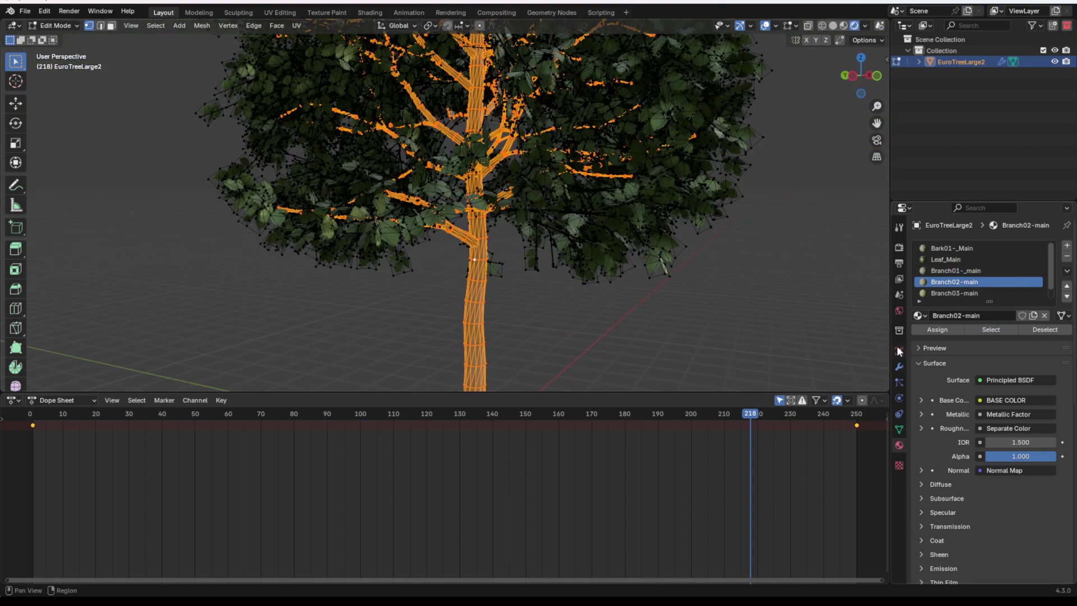
Create a new vertex group on the tree mesh and assign the selected trunk and branches to it.
{"action": "left_click", "coordinate": [900, 429]}
{"action": "left_click", "coordinate": [1062, 280]}
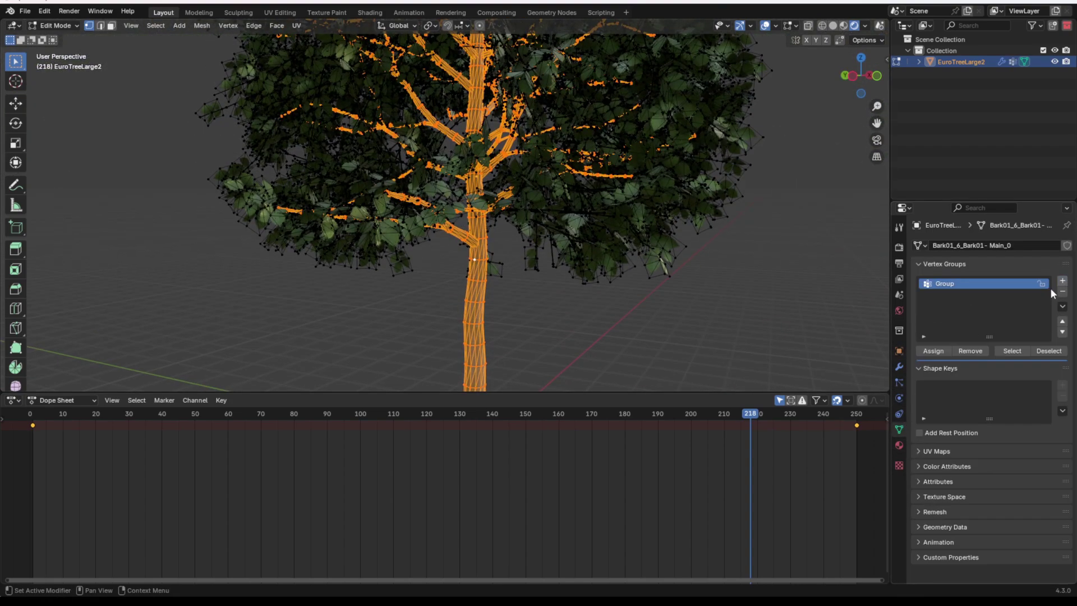
{"action": "left_click", "coordinate": [934, 351]}
Limit the Displace modifier to the vertex group Group in Object Mode and check the trunk's motion during playback.
{"action": "key", "text": "Tab"}
{"action": "left_click", "coordinate": [899, 367]}
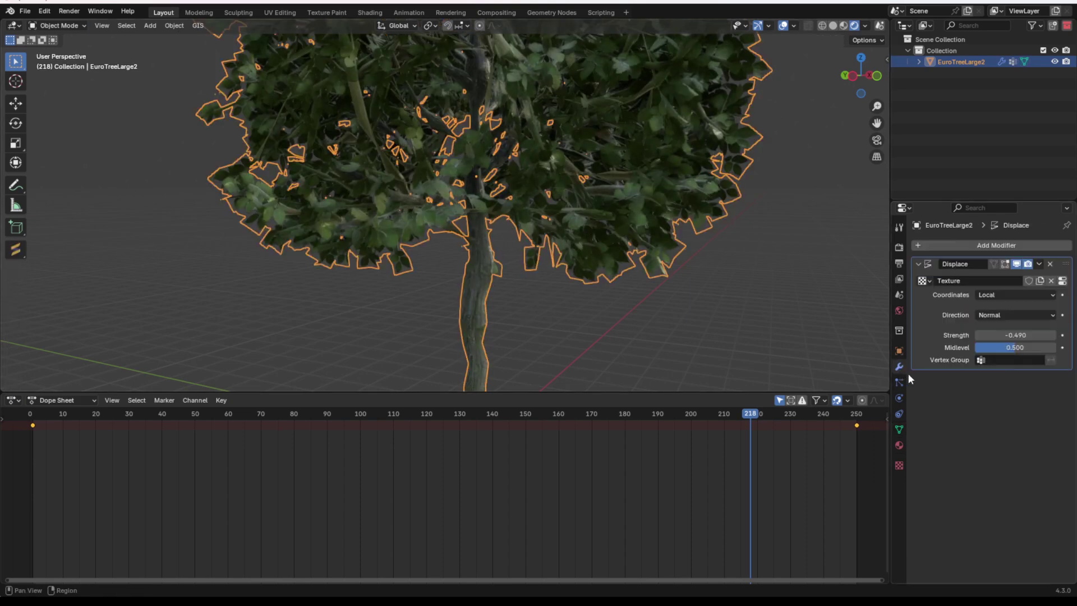
{"action": "left_click", "coordinate": [1005, 360]}
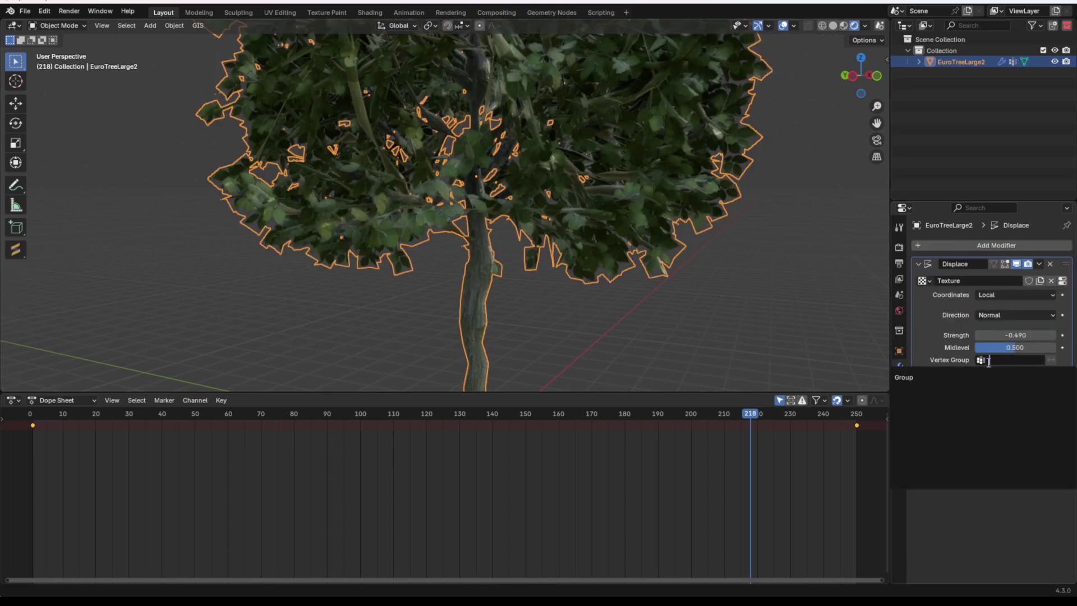
{"action": "left_click", "coordinate": [955, 380]}
{"action": "key", "text": "space"}
{"action": "left_click", "coordinate": [550, 323]}
{"action": "middle_click_drag", "start_coordinate": [549, 322], "coordinate": [497, 206], "text": "shift"}
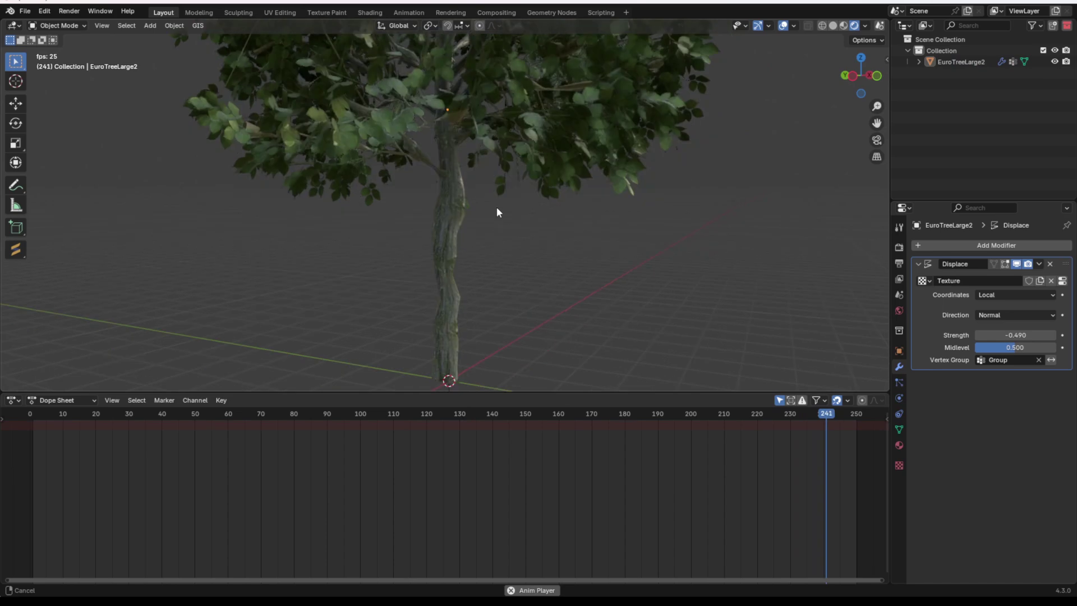
{"action": "scroll", "coordinate": [483, 181], "scroll_direction": "up", "scroll_amount": 7}
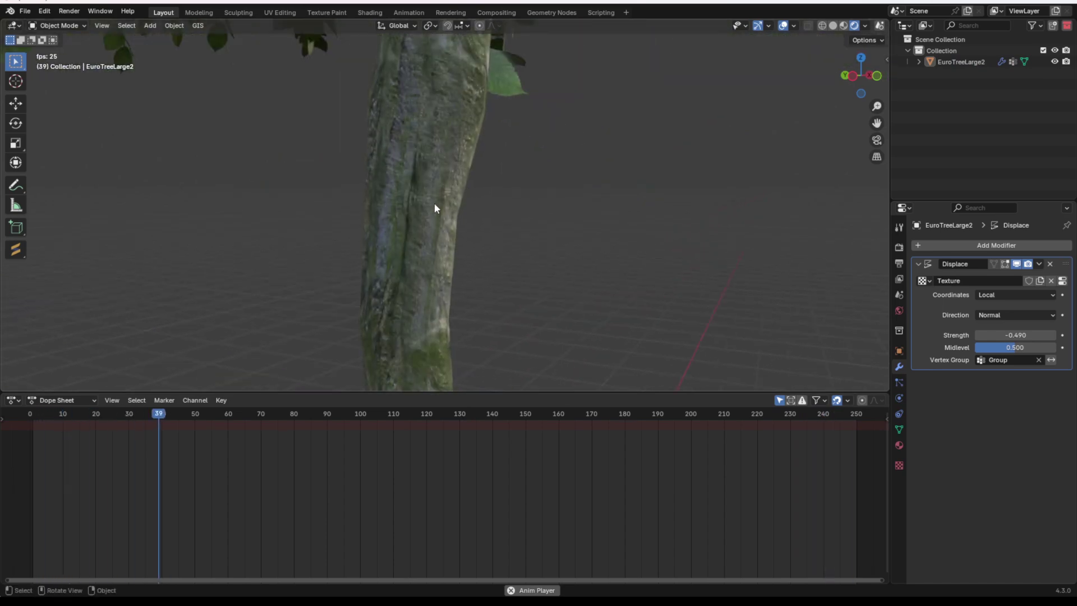
{"action": "key", "text": "space"}
Select the vertex group's trunk and branches in Edit Mode, invert the selection and assign the foliage to the group.
{"action": "key", "text": "Tab"}
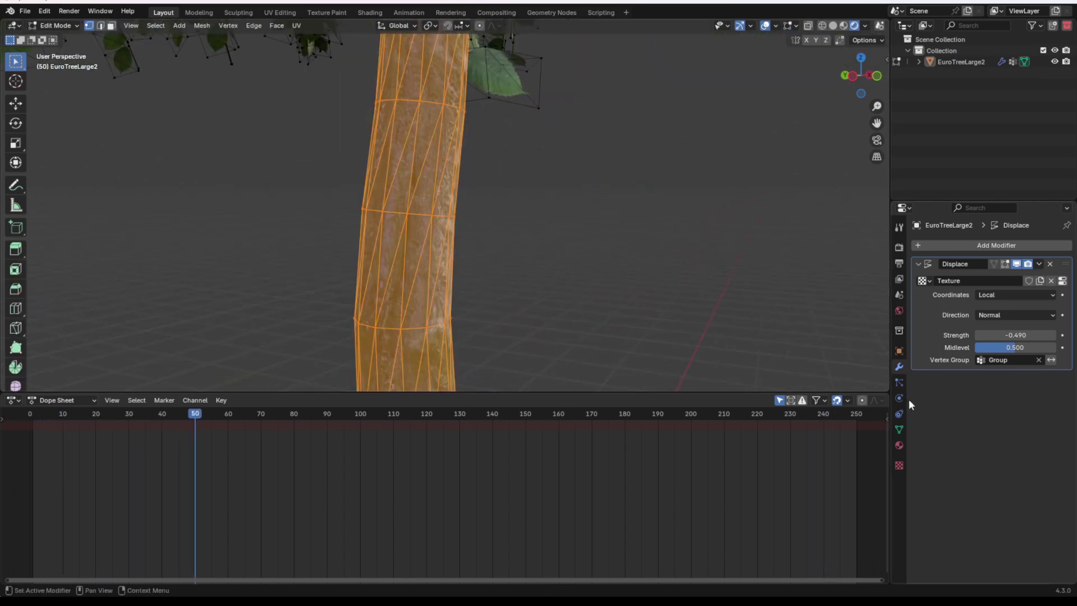
{"action": "left_click", "coordinate": [900, 429]}
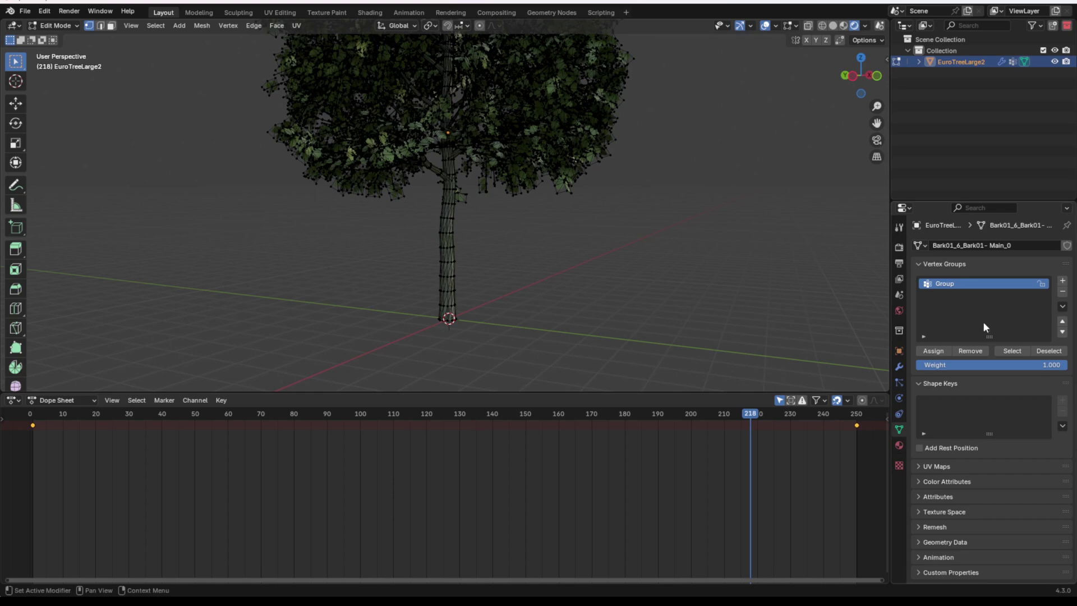
{"action": "left_click", "coordinate": [1013, 352]}
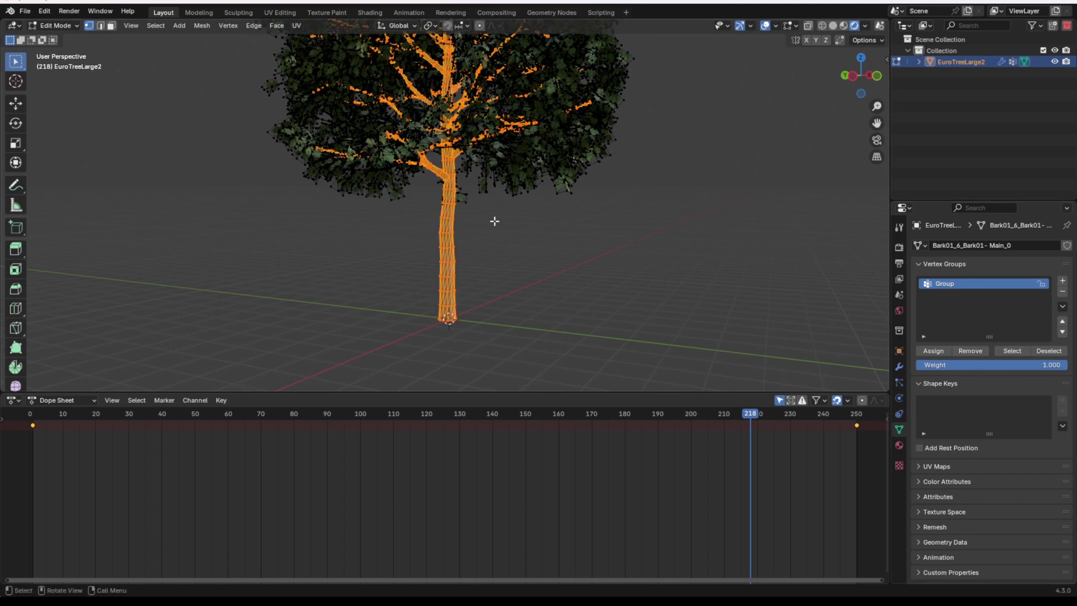
{"action": "key", "text": "ctrl+i"}
{"action": "scroll", "coordinate": [476, 152], "scroll_direction": "down", "scroll_amount": 3}
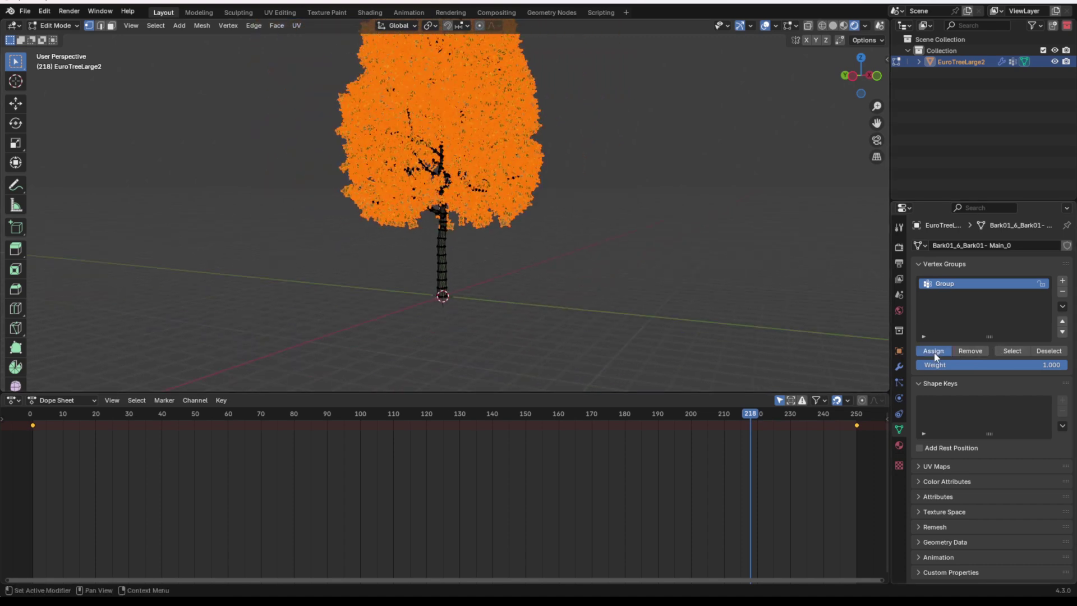
{"action": "key", "text": "Tab"}
Play the animation from the start and examine the tree's trunk and foliage motion.
{"action": "key", "text": "Tab"}
{"action": "left_click_drag", "start_coordinate": [52, 413], "coordinate": [31, 414]}
{"action": "left_click", "coordinate": [221, 328]}
{"action": "key", "text": "space"}
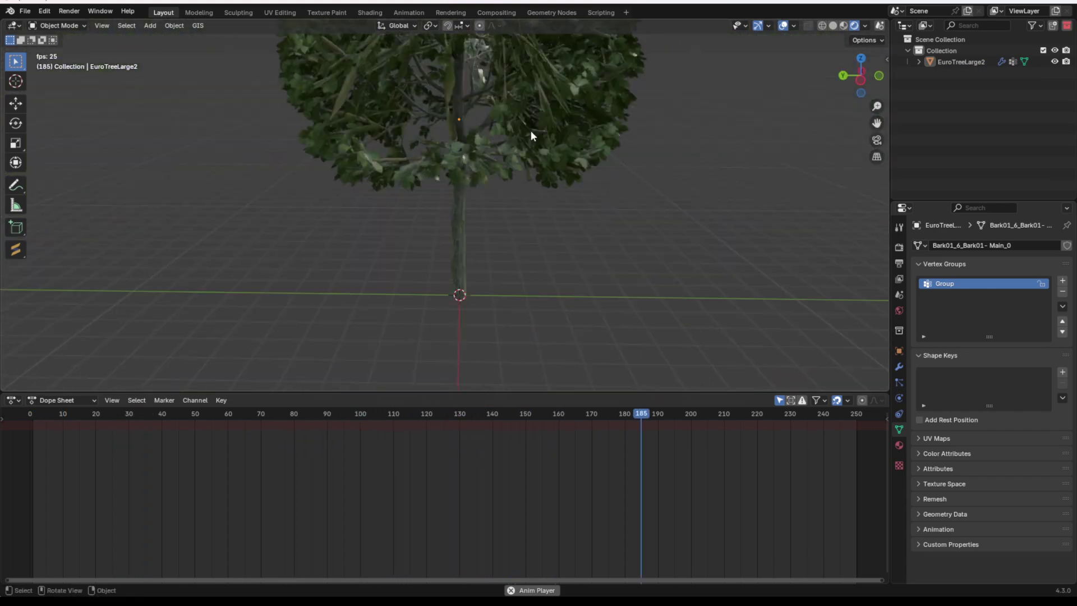
{"action": "left_click", "coordinate": [508, 123]}
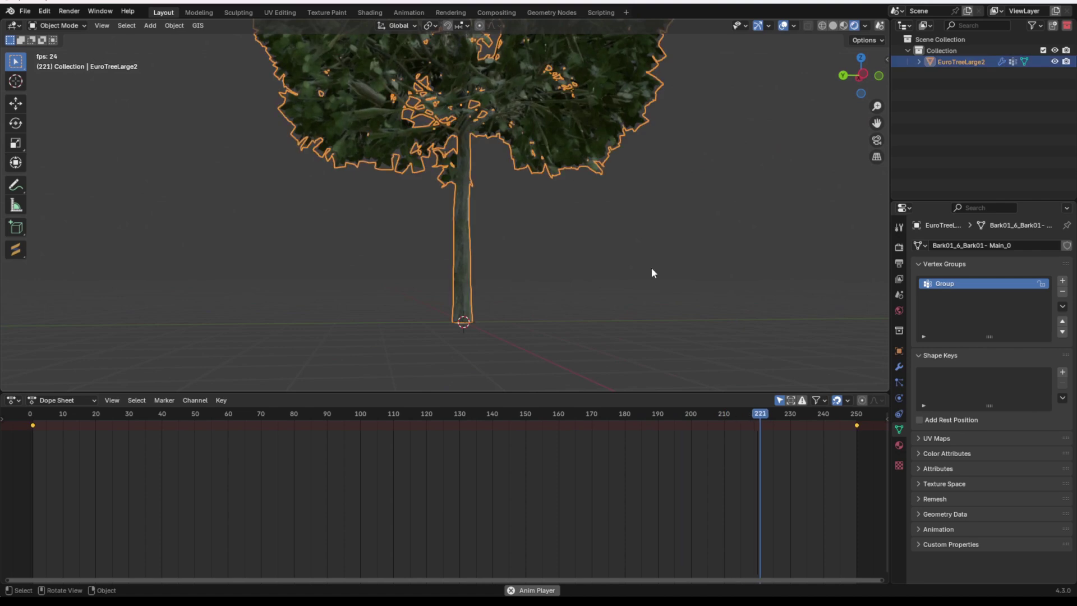
Set the Displace modifier's strength to 0.2.
{"action": "left_click", "coordinate": [900, 366]}
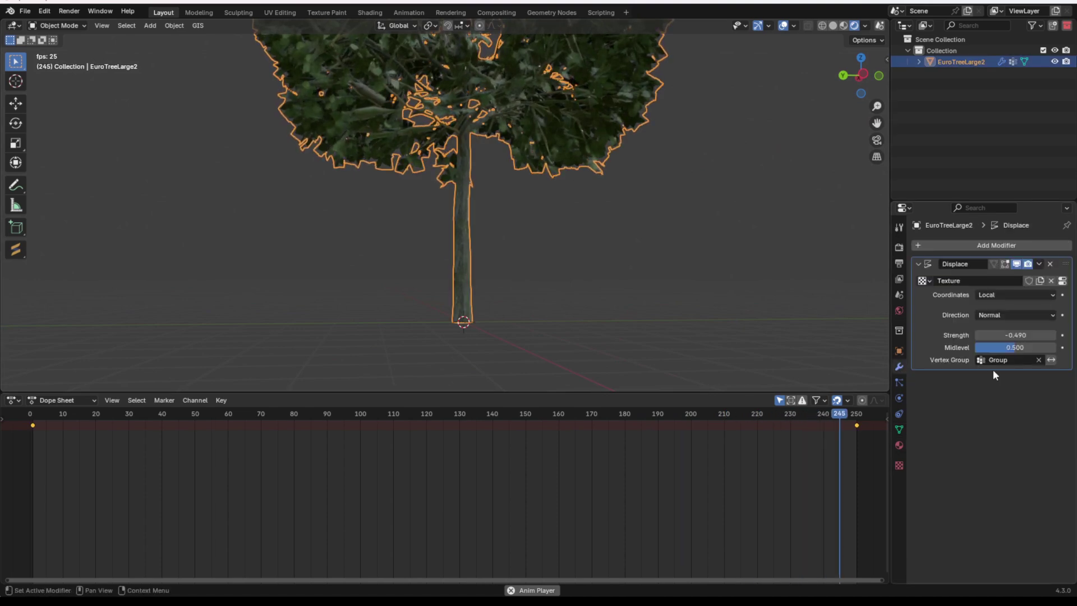
{"action": "left_click", "coordinate": [1008, 337]}
{"action": "type", "text": "0.2"}
{"action": "key", "text": "Return"}
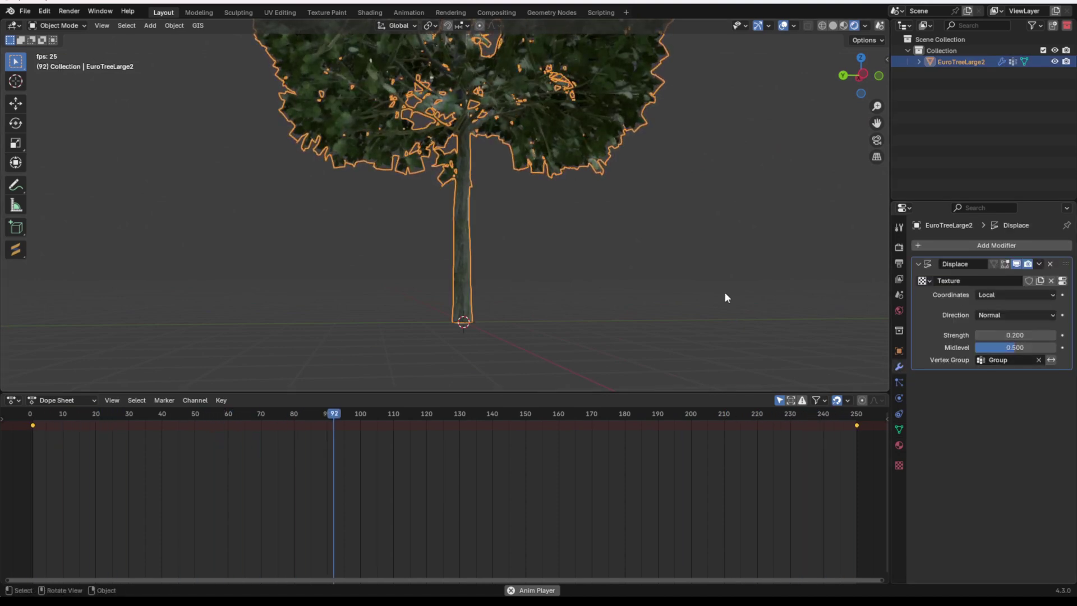
Add a plane mesh at the base of the tree and scale it up into a large ground surface.
{"action": "key", "text": "shift+a"}
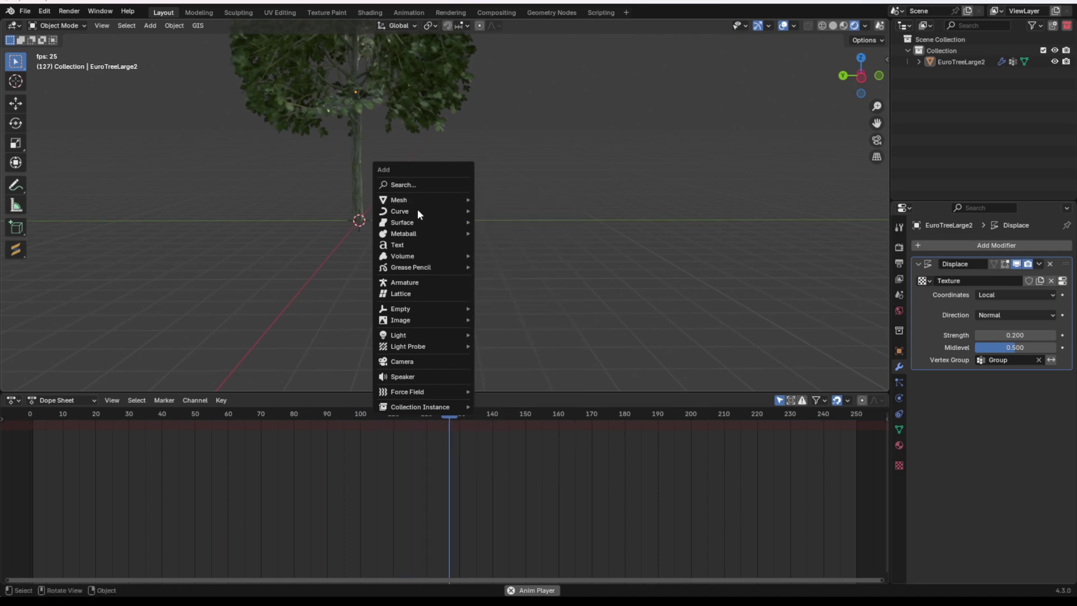
{"action": "mouse_move", "coordinate": [426, 202]}
{"action": "left_click", "coordinate": [495, 200]}
{"action": "key", "text": "s"}
{"action": "left_click", "coordinate": [220, 238]}
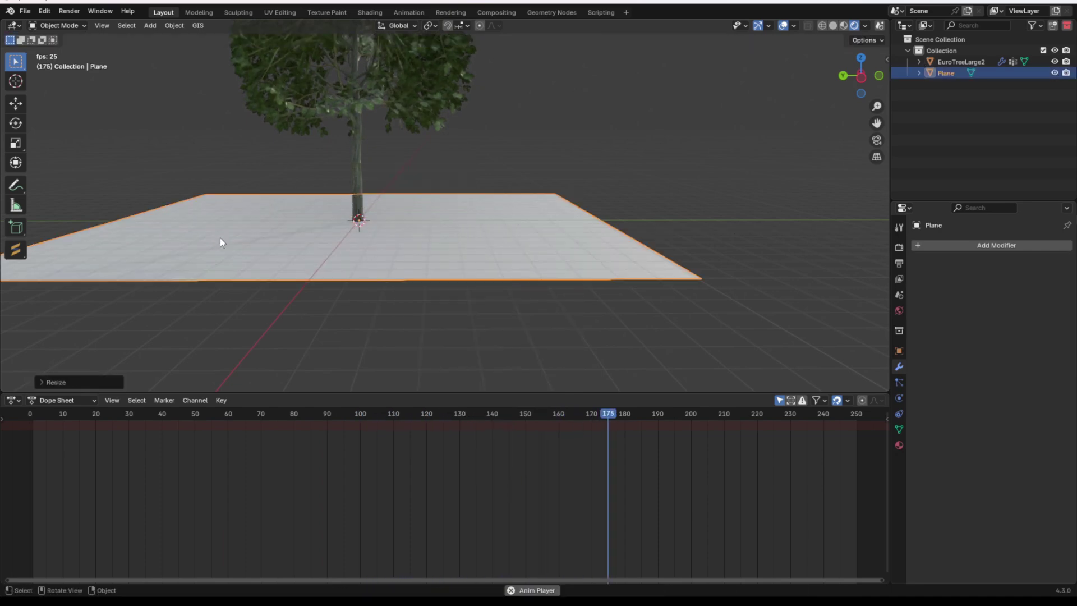
{"action": "left_click", "coordinate": [899, 383]}
{"action": "left_click", "coordinate": [898, 398]}
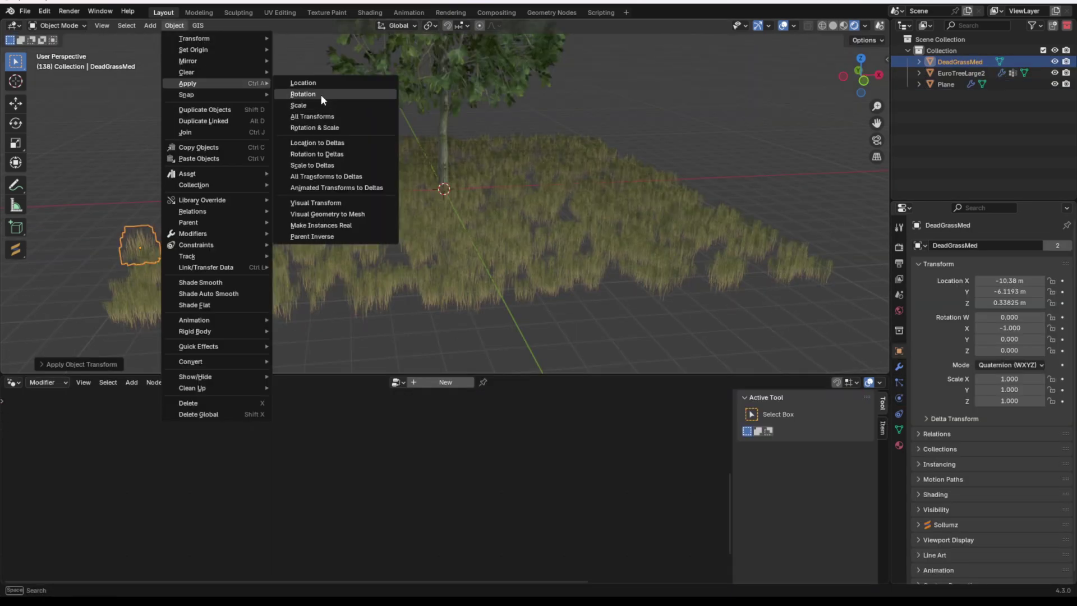
Apply the rotation of the DeadGrassMed object and check the grass scattered over the plane.
{"action": "left_click", "coordinate": [321, 94]}
{"action": "middle_click_drag", "start_coordinate": [577, 240], "coordinate": [322, 161]}
{"action": "scroll", "coordinate": [331, 164], "scroll_direction": "up", "scroll_amount": 4}
{"action": "left_click", "coordinate": [339, 166]}
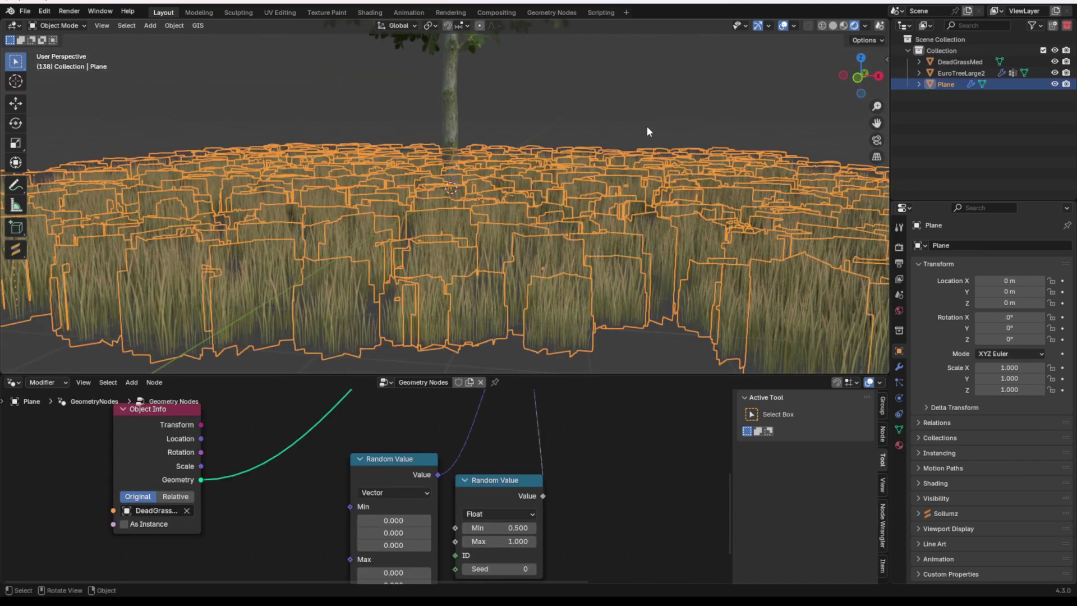
{"action": "left_click", "coordinate": [645, 123]}
{"action": "scroll", "coordinate": [617, 115], "scroll_direction": "up", "scroll_amount": 2}
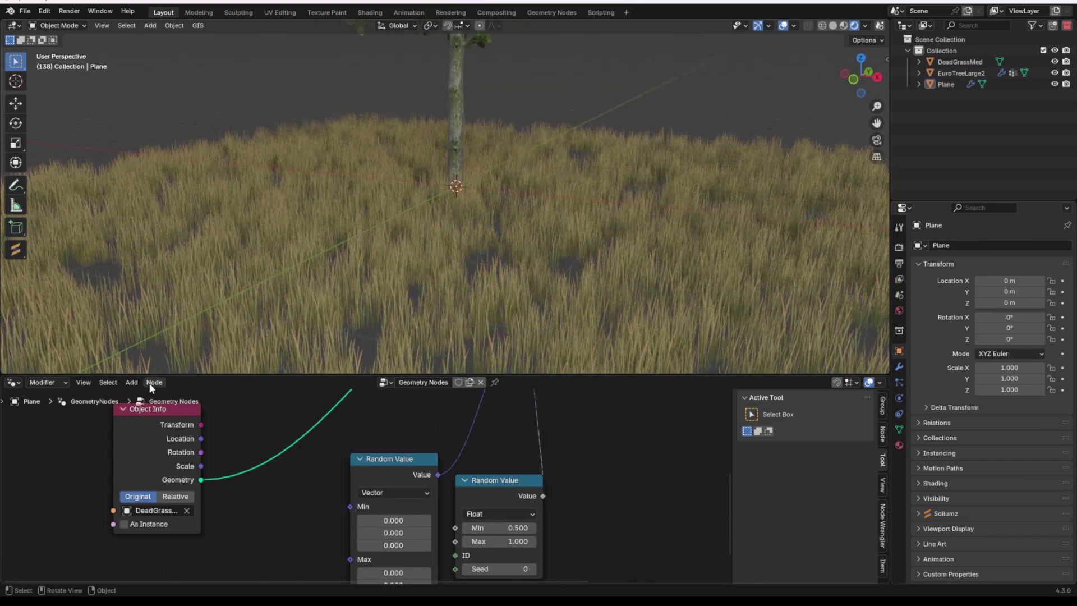
Set the Distribute Points on Faces method to Poisson Disk and reposition it and the Instance on Points node.
{"action": "scroll", "coordinate": [339, 449], "scroll_direction": "down", "scroll_amount": 15}
{"action": "middle_click_drag", "start_coordinate": [335, 438], "coordinate": [335, 454]}
{"action": "scroll", "coordinate": [352, 428], "scroll_direction": "up", "scroll_amount": 5}
{"action": "middle_click_drag", "start_coordinate": [363, 406], "coordinate": [383, 421]}
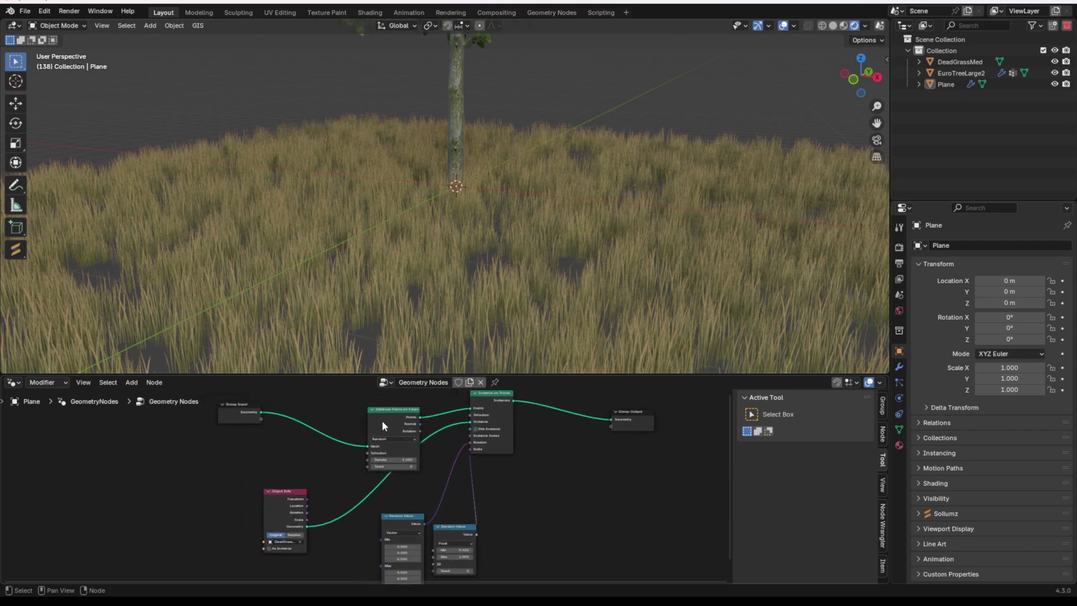
{"action": "left_click_drag", "start_coordinate": [382, 420], "coordinate": [338, 394]}
{"action": "scroll", "coordinate": [335, 408], "scroll_direction": "up", "scroll_amount": 1}
{"action": "left_click", "coordinate": [333, 433]}
{"action": "left_click", "coordinate": [331, 457]}
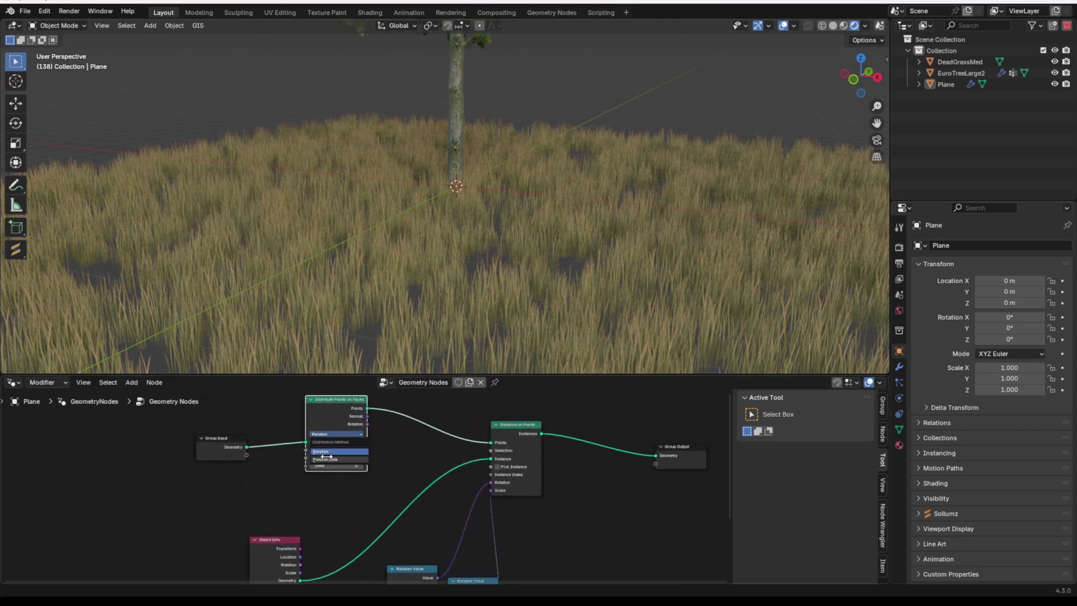
{"action": "left_click_drag", "start_coordinate": [513, 427], "coordinate": [515, 420]}
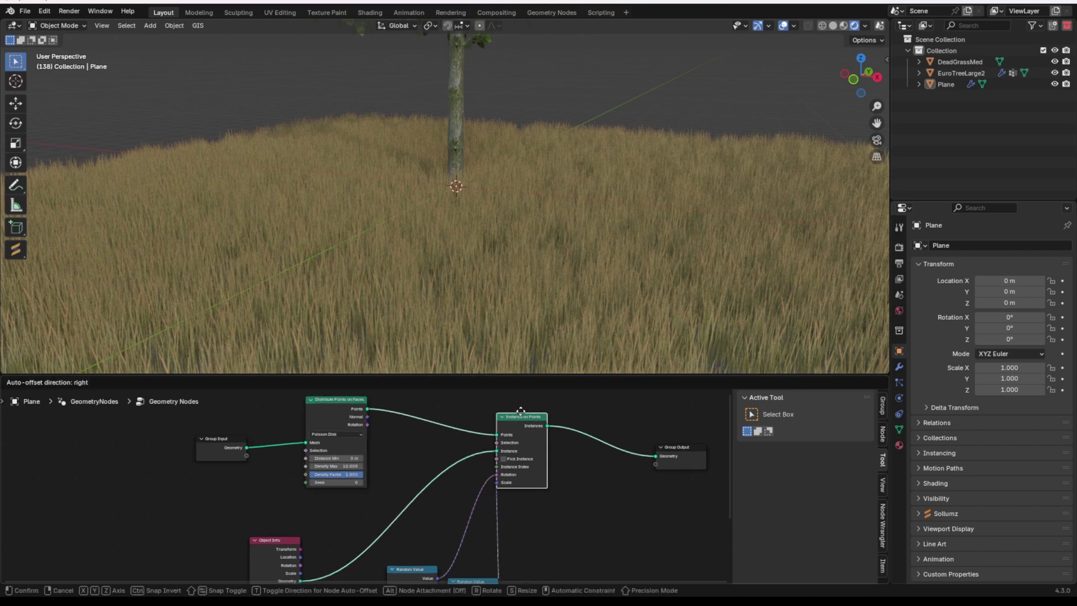
Insert a Join Geometry node between the Instance on Points and Group Output nodes.
{"action": "left_click", "coordinate": [677, 450]}
{"action": "middle_click_drag", "start_coordinate": [658, 439], "coordinate": [438, 497]}
{"action": "key", "text": "shift+a"}
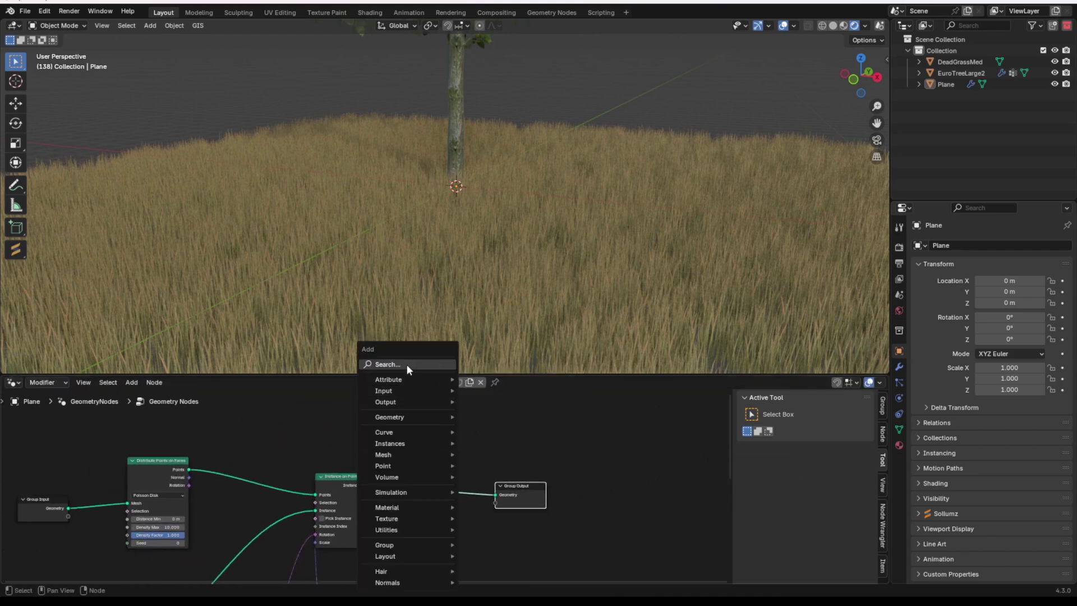
{"action": "left_click", "coordinate": [406, 364]}
{"action": "type", "text": "join"}
{"action": "key", "text": "Return"}
{"action": "left_click", "coordinate": [448, 452]}
{"action": "left_click_drag", "start_coordinate": [448, 452], "coordinate": [440, 487]}
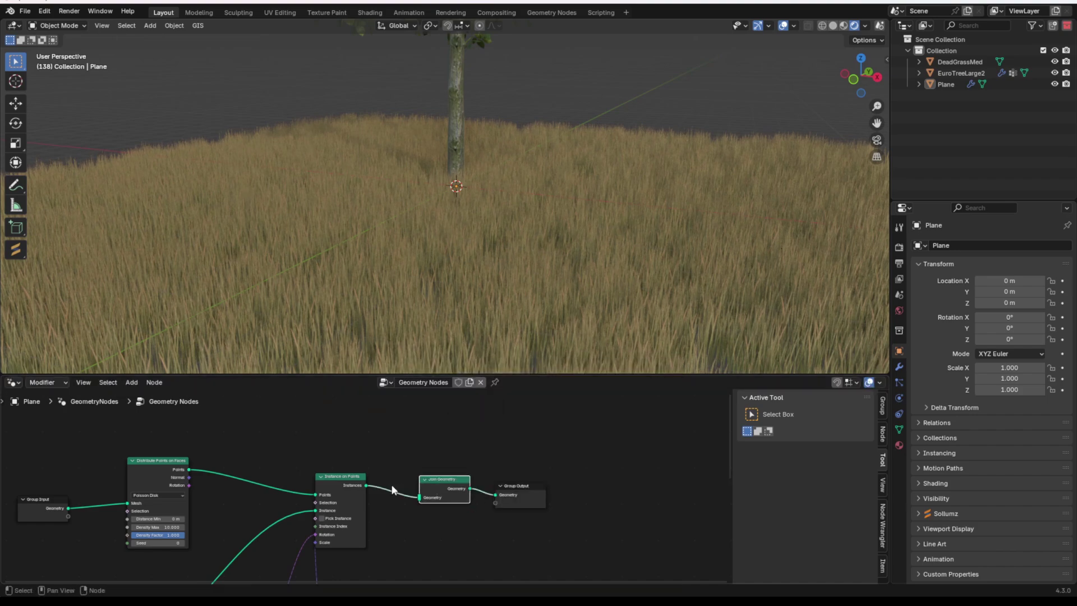
Try linking the Group Input geometry to the Join Geometry node to show the ground plane beneath the grass.
{"action": "middle_click_drag", "start_coordinate": [440, 487], "coordinate": [508, 456]}
{"action": "left_click_drag", "start_coordinate": [136, 477], "coordinate": [489, 468]}
{"action": "scroll", "coordinate": [447, 259], "scroll_direction": "down", "scroll_amount": 4}
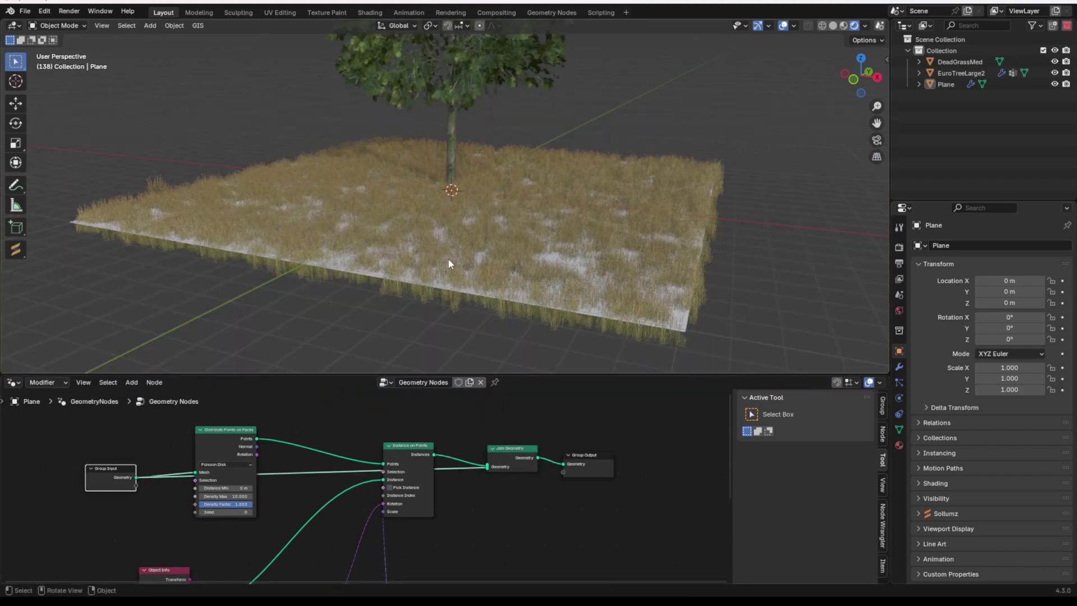
{"action": "mouse_move", "coordinate": [447, 260]}
{"action": "middle_mouse_down"}
{"action": "mouse_move", "coordinate": [481, 272]}
{"action": "mouse_move", "coordinate": [447, 243]}
{"action": "middle_mouse_up"}
{"action": "scroll", "coordinate": [447, 243], "scroll_direction": "up", "scroll_amount": 4}
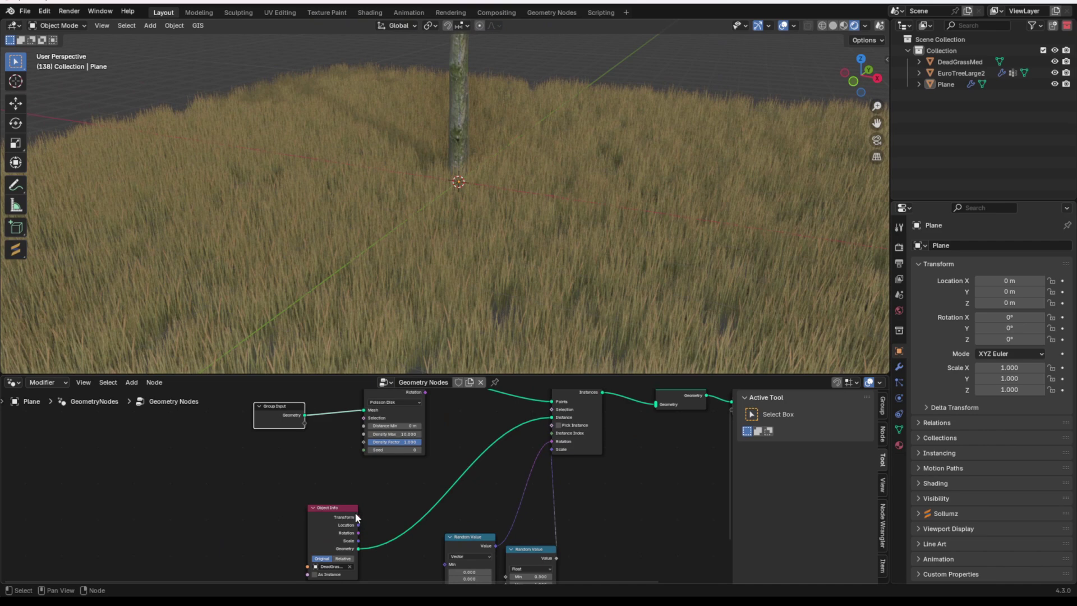
Rearrange the Object Info and Random Value nodes that feed the Instance on Points node.
{"action": "left_click_drag", "start_coordinate": [355, 513], "coordinate": [366, 490]}
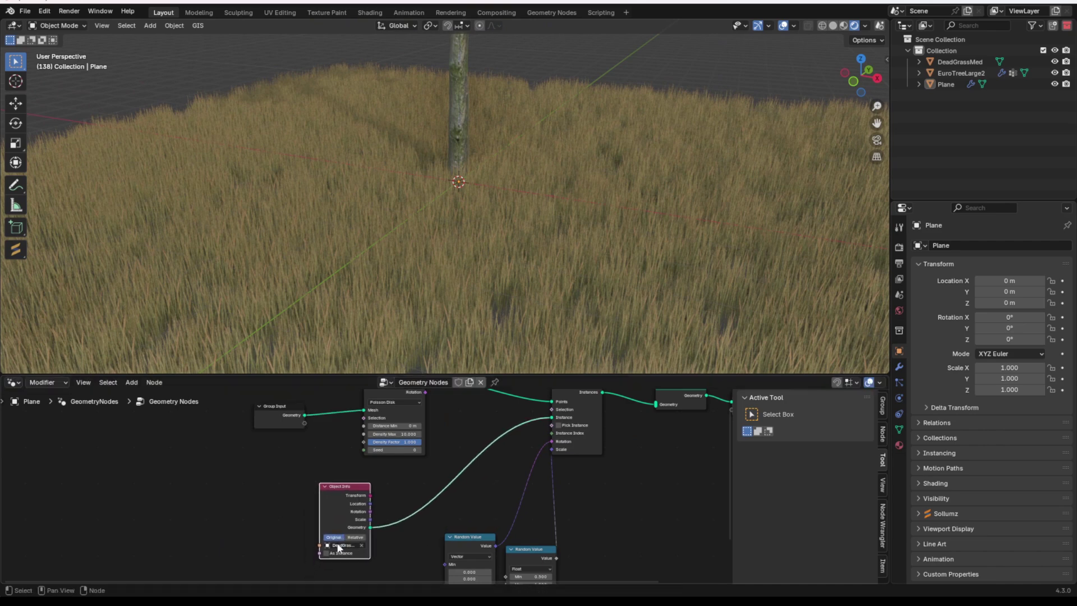
{"action": "middle_click_drag", "start_coordinate": [533, 481], "coordinate": [536, 432]}
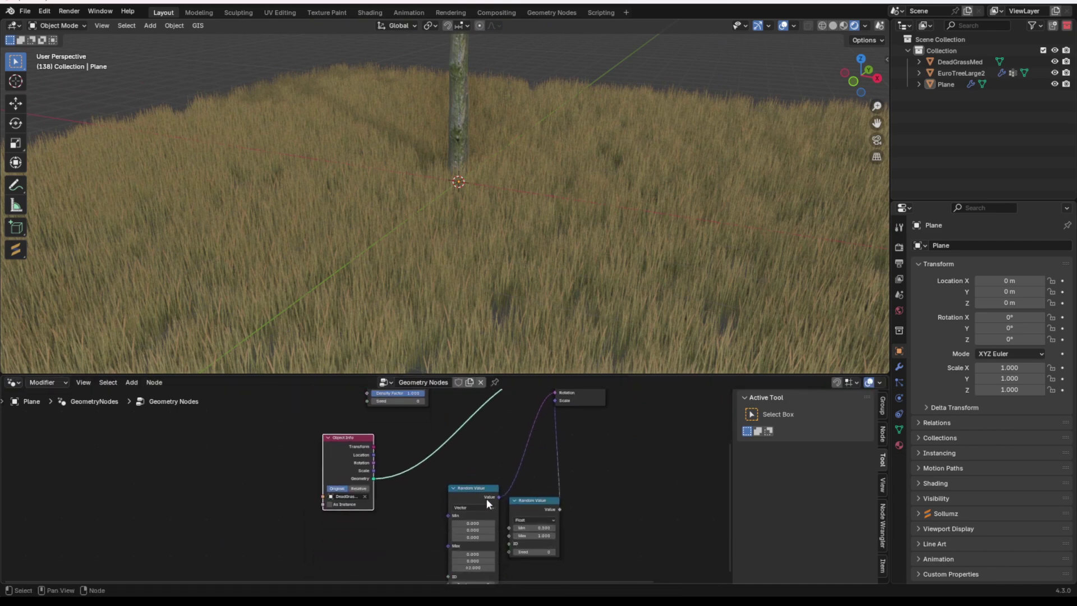
{"action": "left_click_drag", "start_coordinate": [486, 498], "coordinate": [449, 492]}
{"action": "scroll", "coordinate": [496, 438], "scroll_direction": "up", "scroll_amount": 1}
{"action": "middle_click_drag", "start_coordinate": [495, 437], "coordinate": [433, 430]}
{"action": "left_click_drag", "start_coordinate": [386, 555], "coordinate": [496, 486]}
{"action": "scroll", "coordinate": [500, 435], "scroll_direction": "down", "scroll_amount": 4}
{"action": "middle_click_drag", "start_coordinate": [500, 435], "coordinate": [444, 510]}
{"action": "scroll", "coordinate": [445, 510], "scroll_direction": "up", "scroll_amount": 3}
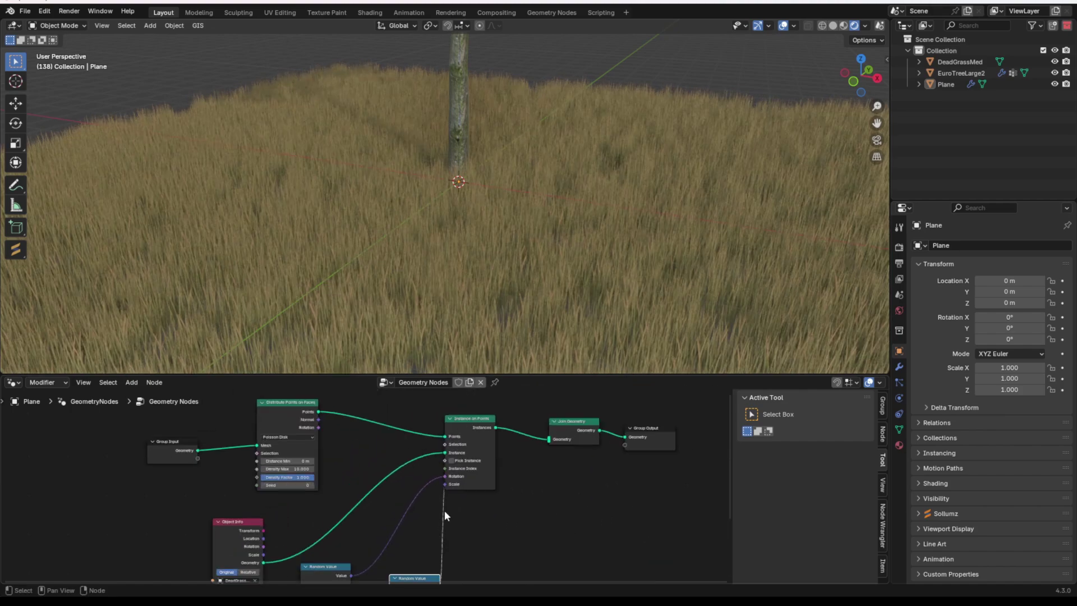
Examine the coverage of the grass plane around the tree from several angles.
{"action": "scroll", "coordinate": [420, 342], "scroll_direction": "down", "scroll_amount": 8}
{"action": "middle_click_drag", "start_coordinate": [413, 271], "coordinate": [483, 247]}
{"action": "left_click", "coordinate": [508, 241]}
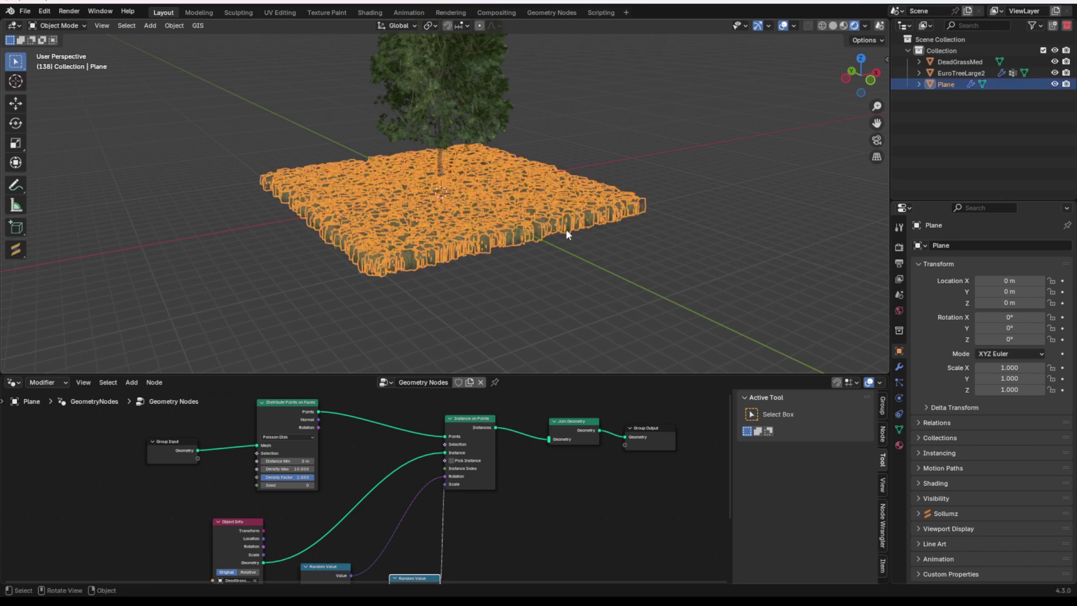
{"action": "middle_click_drag", "start_coordinate": [567, 230], "coordinate": [636, 253]}
{"action": "left_click", "coordinate": [635, 253]}
{"action": "left_click", "coordinate": [742, 110]}
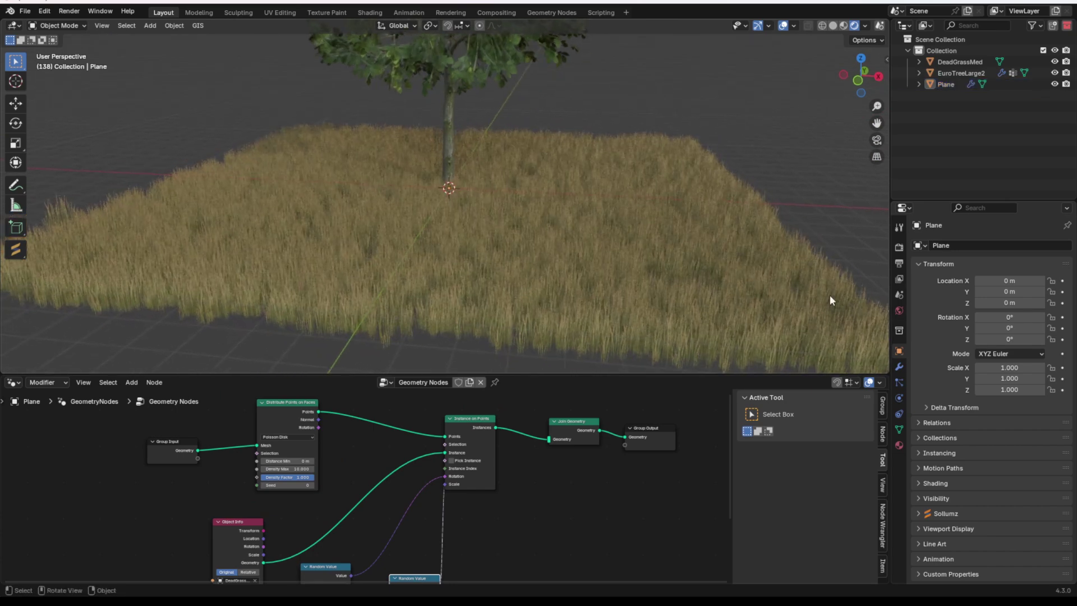
Move the DeadGrassMed clump along the X axis, away from the grass plane.
{"action": "left_click", "coordinate": [954, 62]}
{"action": "key", "text": "KP_Decimal"}
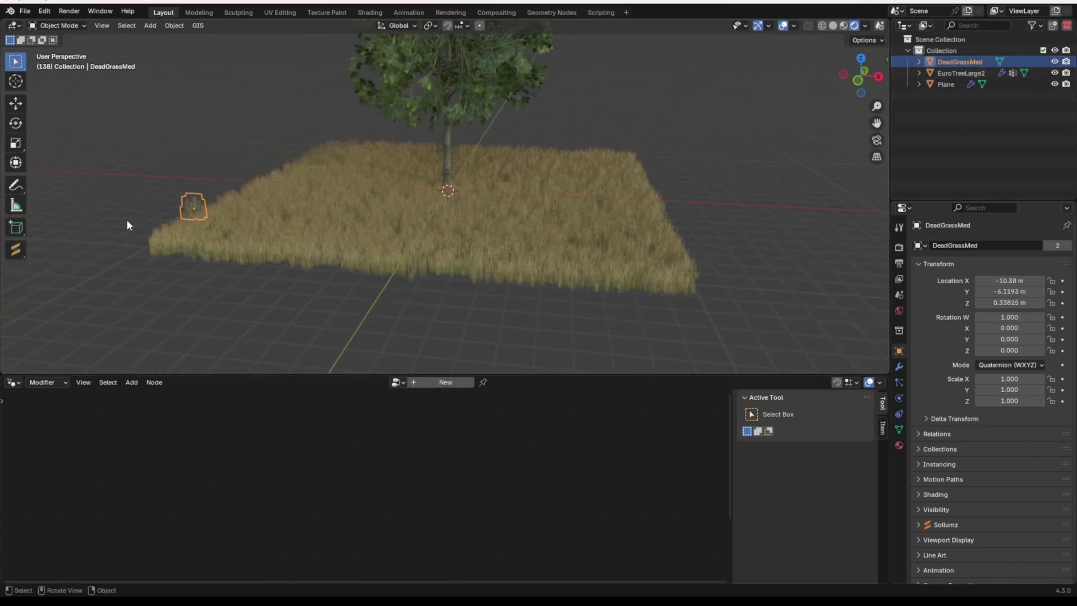
{"action": "scroll", "coordinate": [422, 206], "scroll_direction": "up", "scroll_amount": 5}
{"action": "key", "text": "g"}
{"action": "key", "text": "y"}
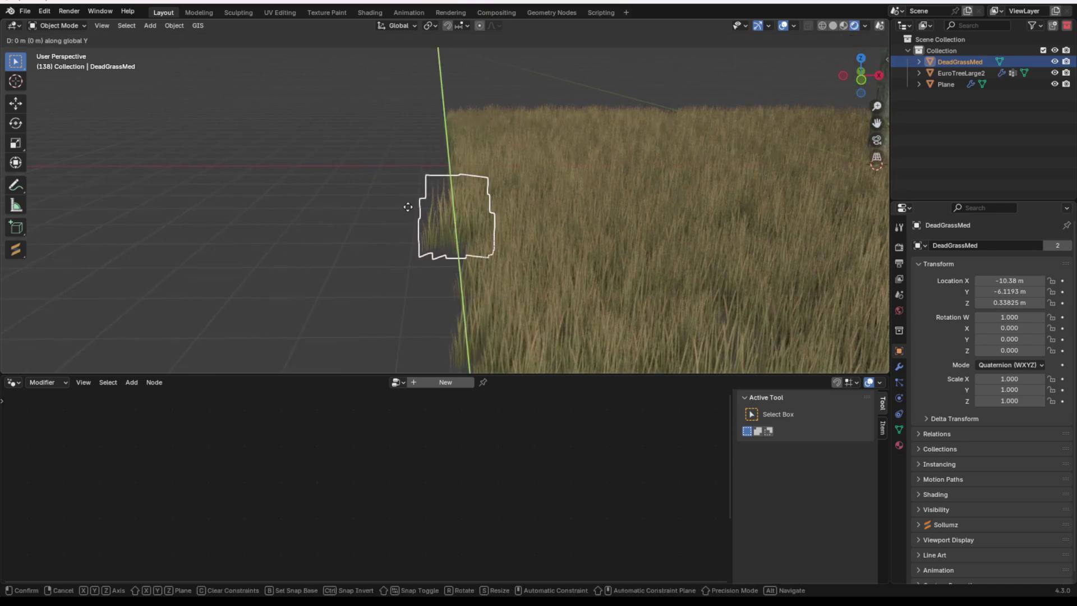
{"action": "key", "text": "x"}
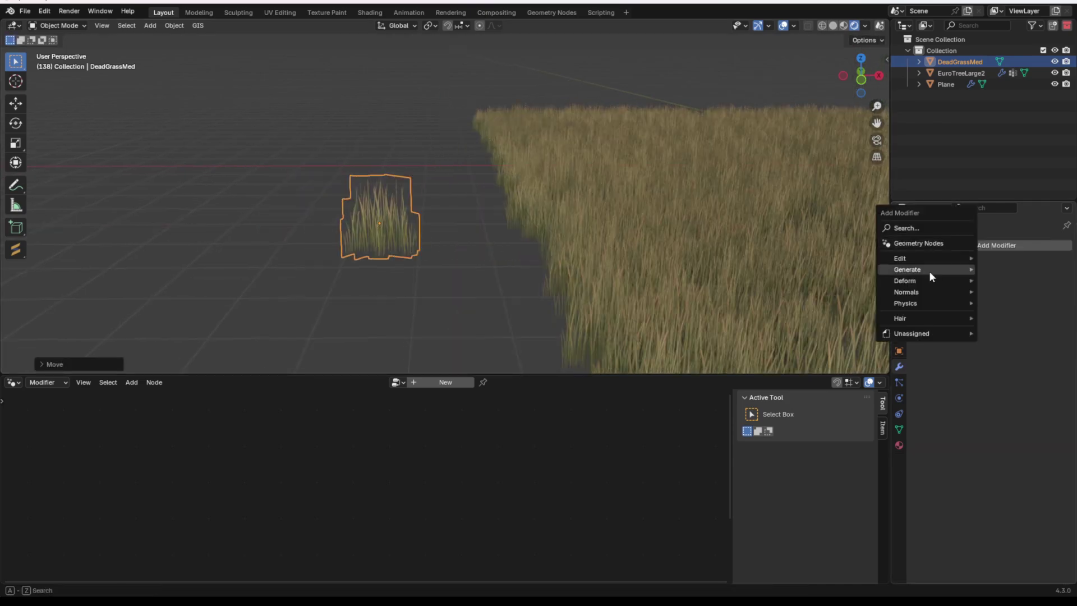
Add a Displace modifier to the DeadGrassMed clump and assign it the existing texture named Texture.
{"action": "mouse_move", "coordinate": [915, 276]}
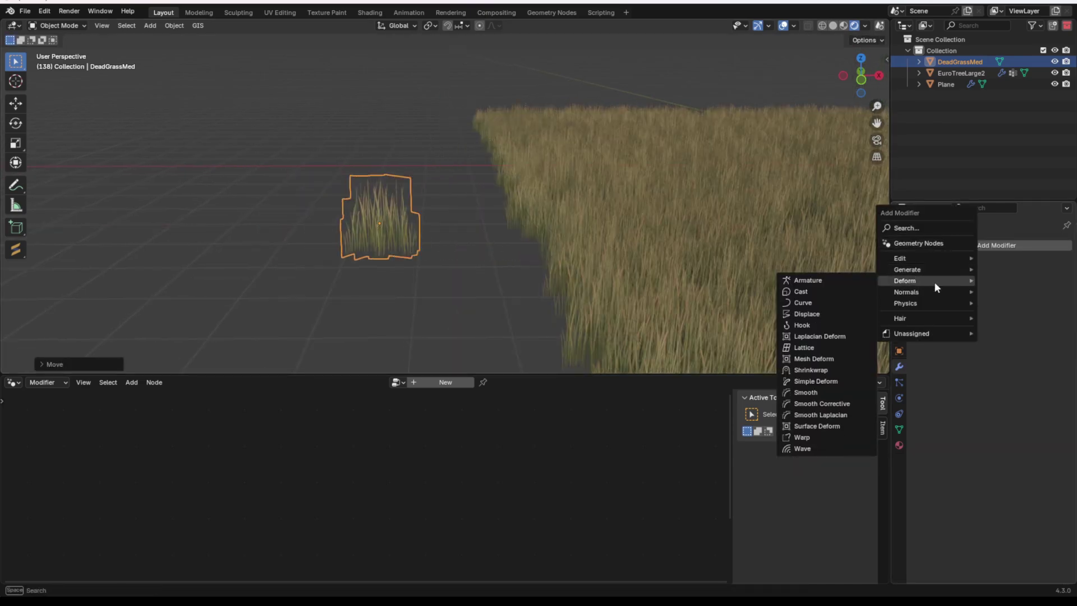
{"action": "left_click", "coordinate": [794, 317]}
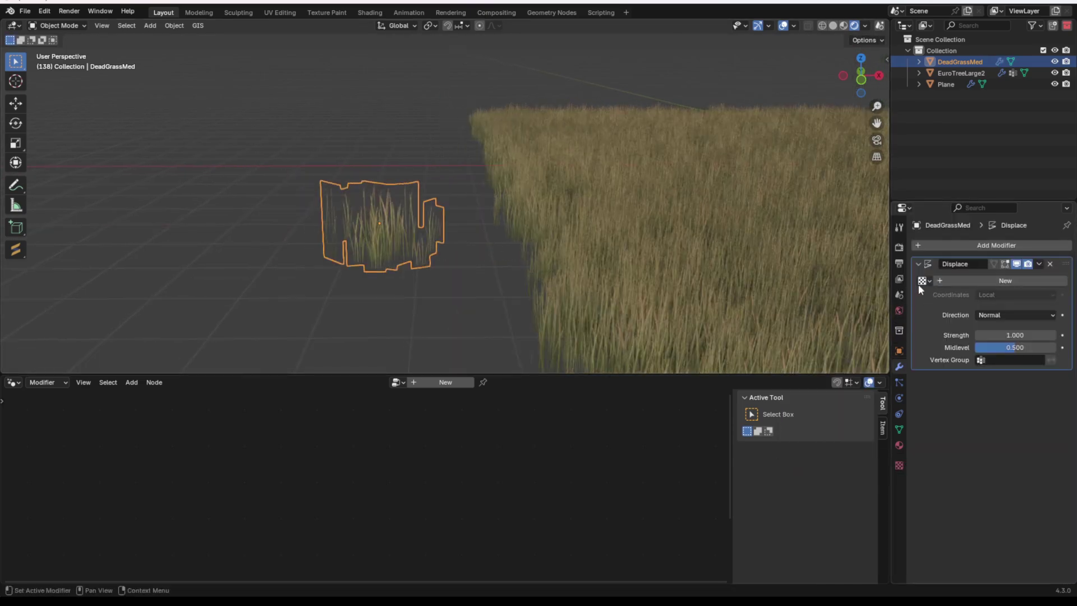
{"action": "left_click", "coordinate": [918, 284]}
{"action": "left_click", "coordinate": [848, 302]}
Play the animation and examine how the displaced grass moves from several angles.
{"action": "key", "text": "space"}
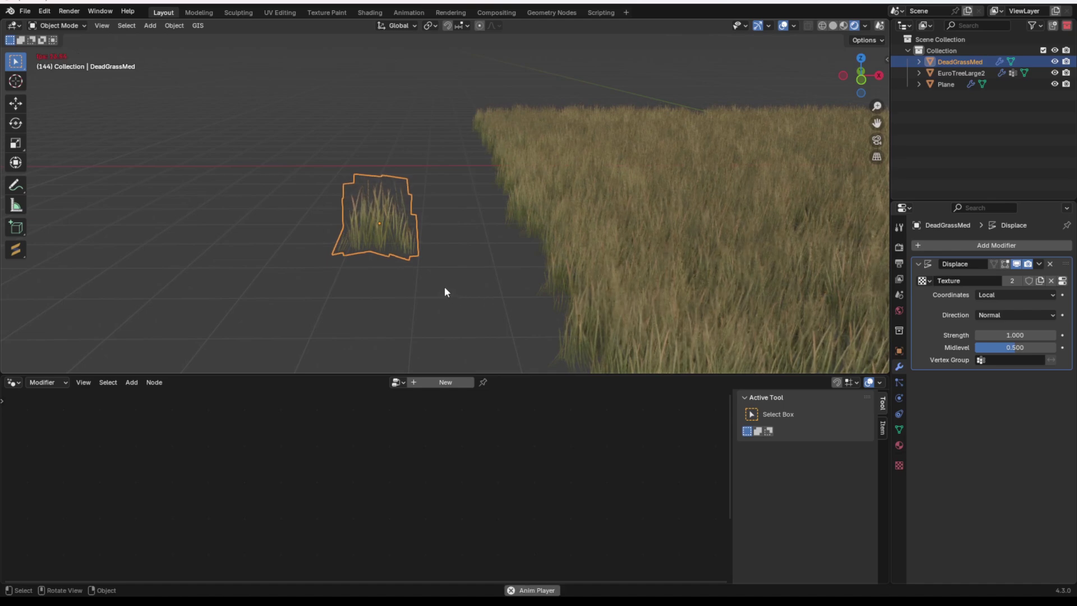
{"action": "left_click", "coordinate": [443, 286]}
{"action": "scroll", "coordinate": [435, 257], "scroll_direction": "up", "scroll_amount": 3}
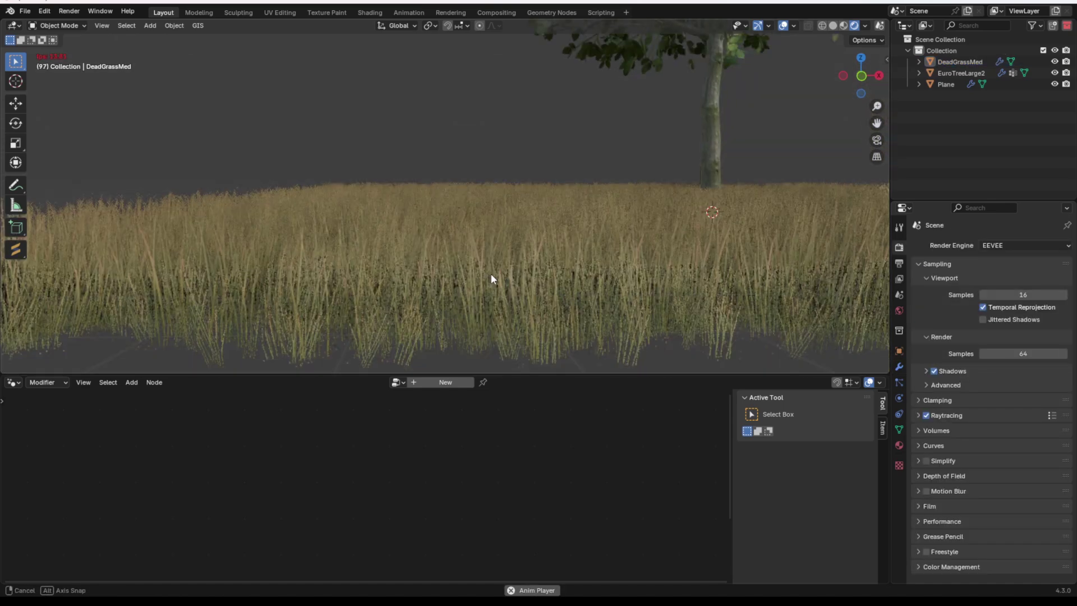
{"action": "middle_click_drag", "start_coordinate": [492, 278], "coordinate": [505, 276]}
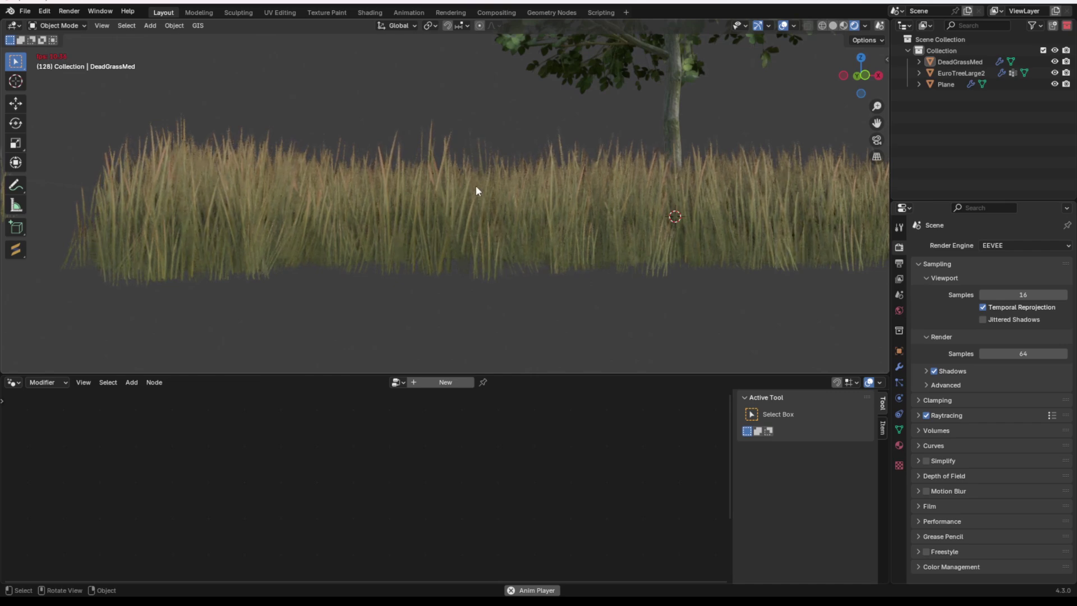
{"action": "middle_click_drag", "start_coordinate": [476, 186], "coordinate": [538, 212]}
{"action": "scroll", "coordinate": [471, 193], "scroll_direction": "down", "scroll_amount": 7}
{"action": "scroll", "coordinate": [468, 216], "scroll_direction": "up", "scroll_amount": 4}
{"action": "key", "text": "space"}
Show the DeadGrassMed clump's material in the Shader Editor and remove the clump's Displace modifier.
{"action": "left_click", "coordinate": [323, 220]}
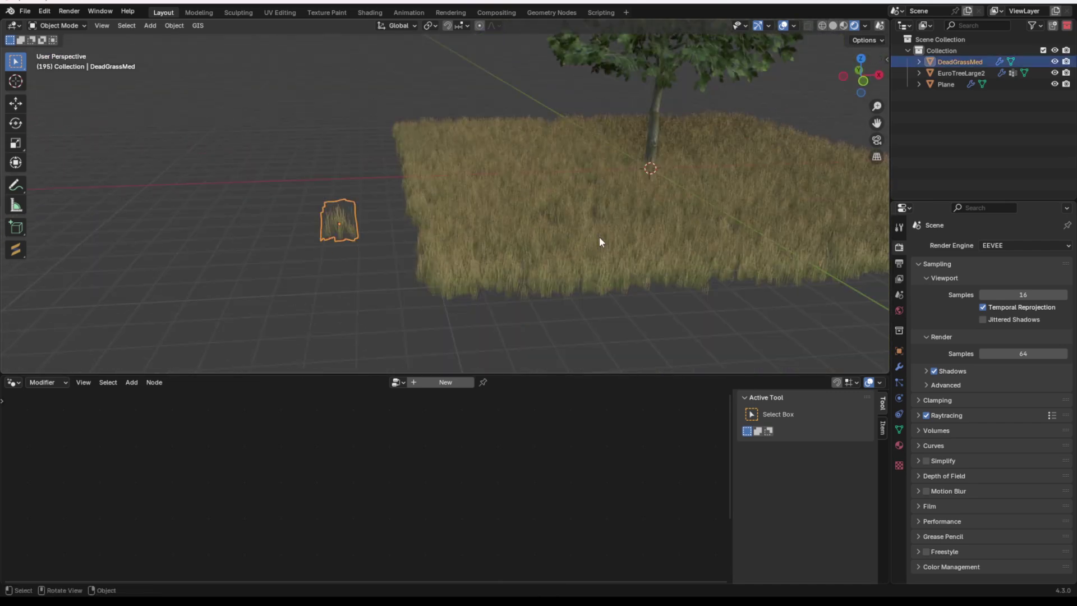
{"action": "left_click", "coordinate": [599, 236]}
{"action": "left_click", "coordinate": [13, 382]}
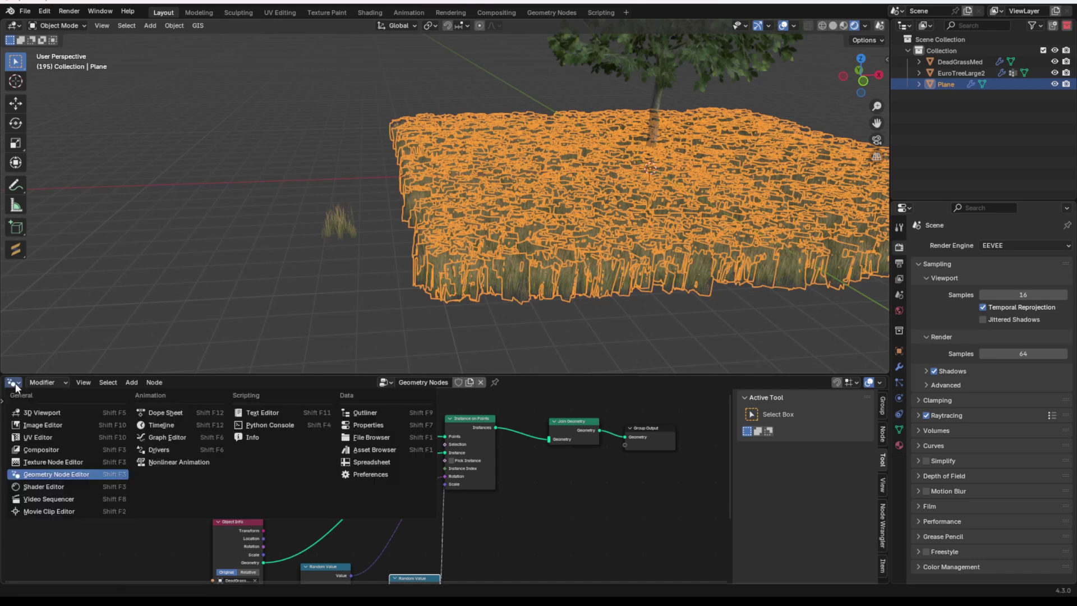
{"action": "left_click", "coordinate": [42, 486]}
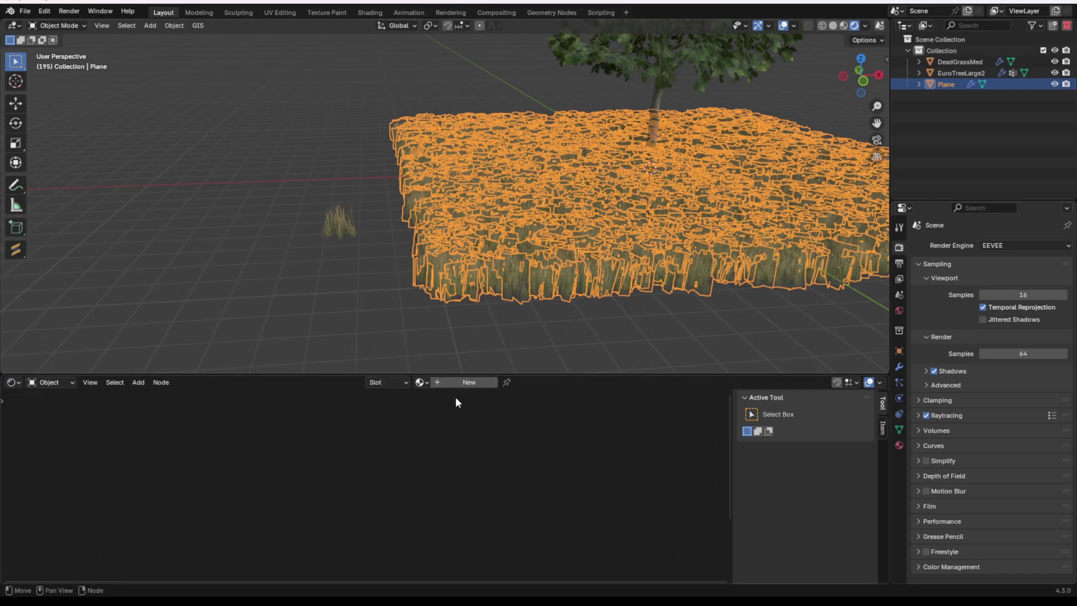
{"action": "left_click", "coordinate": [953, 62]}
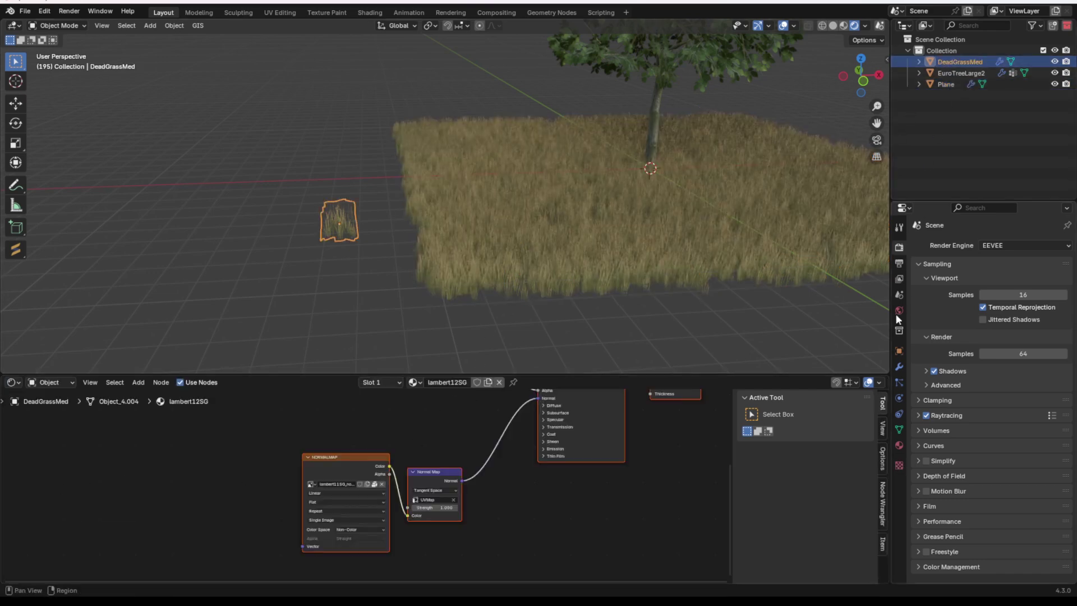
{"action": "left_click", "coordinate": [899, 367]}
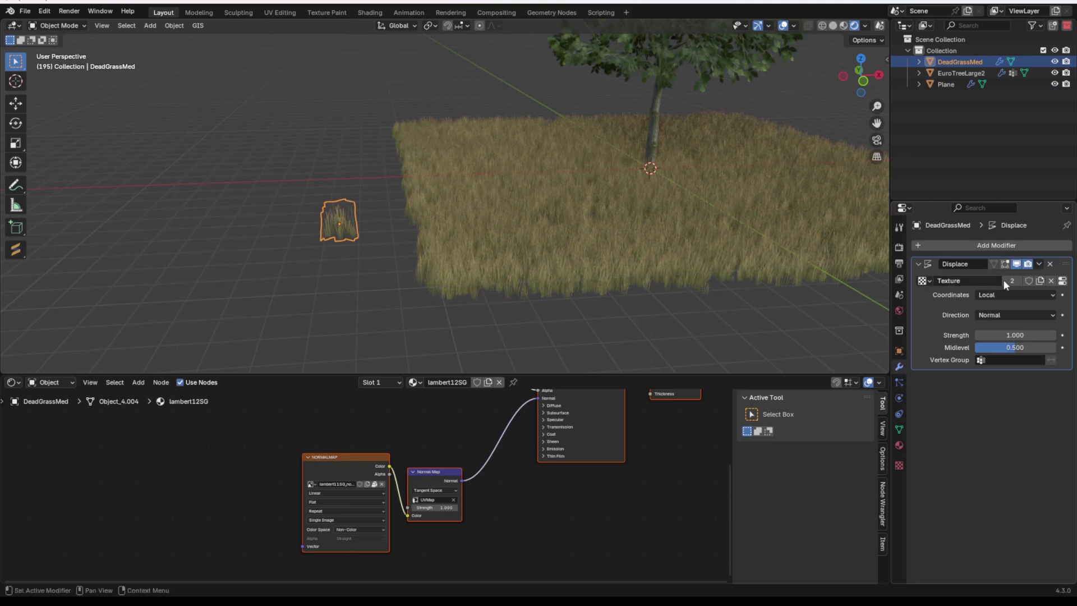
{"action": "left_click", "coordinate": [1050, 263]}
Rearrange the material's nodes, add a Displacement node and link it to the Material Output's Displacement input.
{"action": "key", "text": "Home"}
{"action": "left_click_drag", "start_coordinate": [312, 426], "coordinate": [240, 541]}
{"action": "left_click_drag", "start_coordinate": [510, 439], "coordinate": [441, 426]}
{"action": "scroll", "coordinate": [407, 465], "scroll_direction": "up", "scroll_amount": 4}
{"action": "scroll", "coordinate": [399, 465], "scroll_direction": "down", "scroll_amount": 3, "text": "shift"}
{"action": "key", "text": "shift+a"}
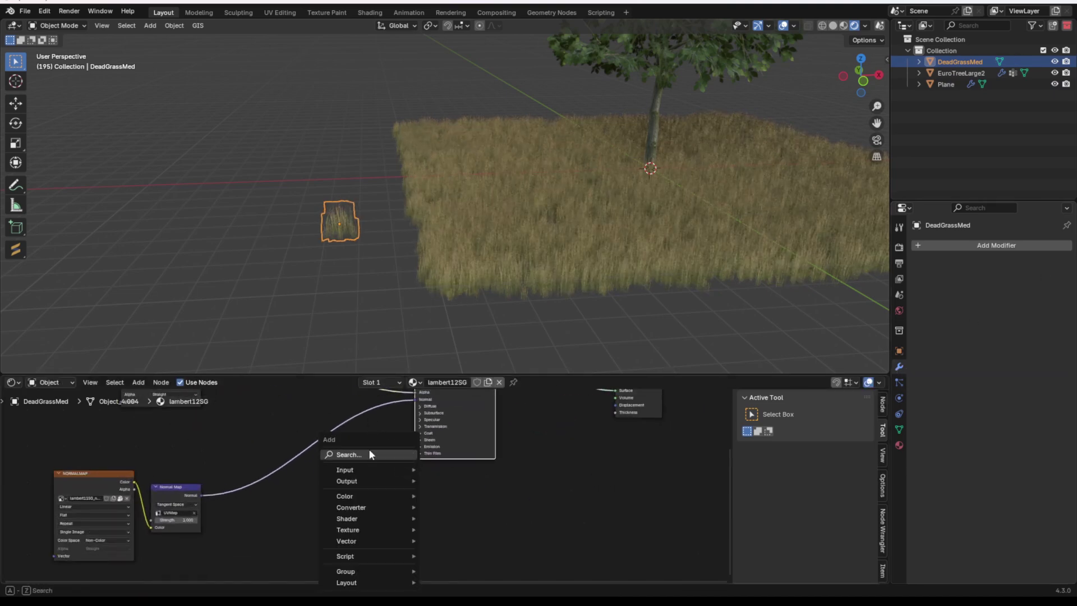
{"action": "type", "text": "dis"}
{"action": "key", "text": "Return"}
{"action": "left_click", "coordinate": [437, 489]}
{"action": "left_click_drag", "start_coordinate": [481, 500], "coordinate": [616, 430]}
Add a Noise Texture node and link its Fac output to the Displacement node's Height.
{"action": "middle_click_drag", "start_coordinate": [501, 461], "coordinate": [455, 473]}
{"action": "scroll", "coordinate": [393, 527], "scroll_direction": "up", "scroll_amount": 4}
{"action": "middle_click_drag", "start_coordinate": [374, 581], "coordinate": [410, 496]}
{"action": "scroll", "coordinate": [393, 482], "scroll_direction": "up", "scroll_amount": 1}
{"action": "key", "text": "shift+a"}
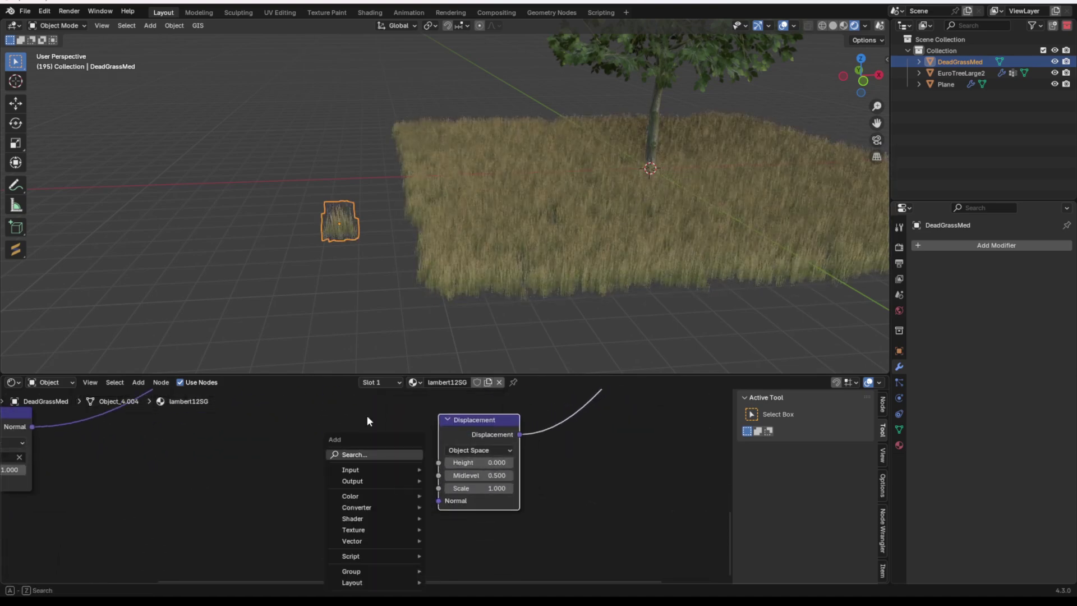
{"action": "type", "text": "noi"}
{"action": "left_click", "coordinate": [391, 466]}
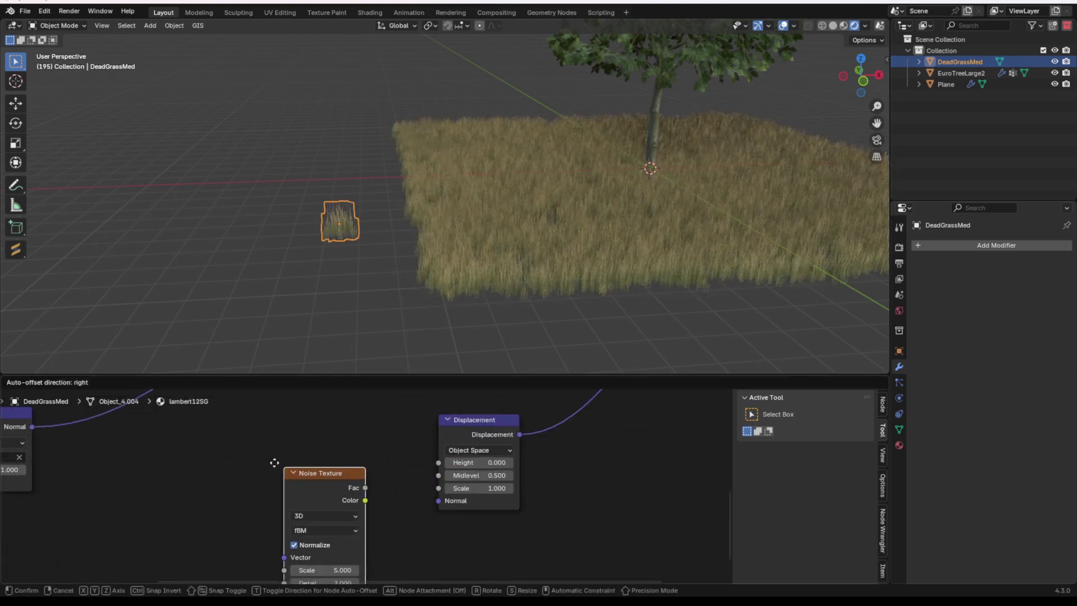
{"action": "left_click", "coordinate": [265, 459]}
{"action": "left_click_drag", "start_coordinate": [355, 483], "coordinate": [442, 463]}
Set the grass material's displacement method to Displacement and Bump.
{"action": "left_click", "coordinate": [900, 445]}
{"action": "scroll", "coordinate": [953, 470], "scroll_direction": "down", "scroll_amount": 8}
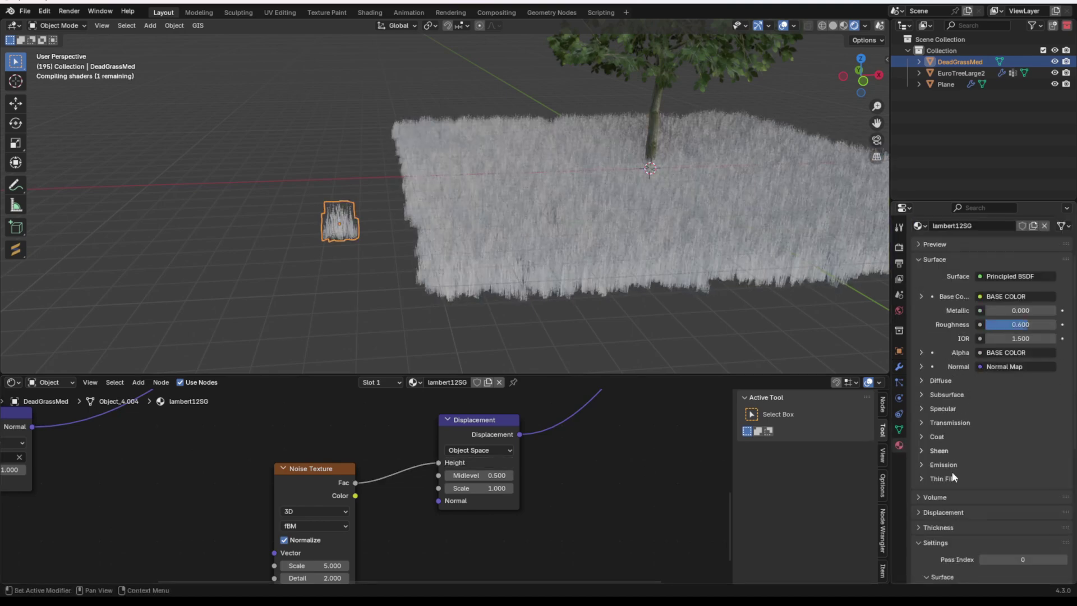
{"action": "scroll", "coordinate": [934, 461], "scroll_direction": "down", "scroll_amount": 3}
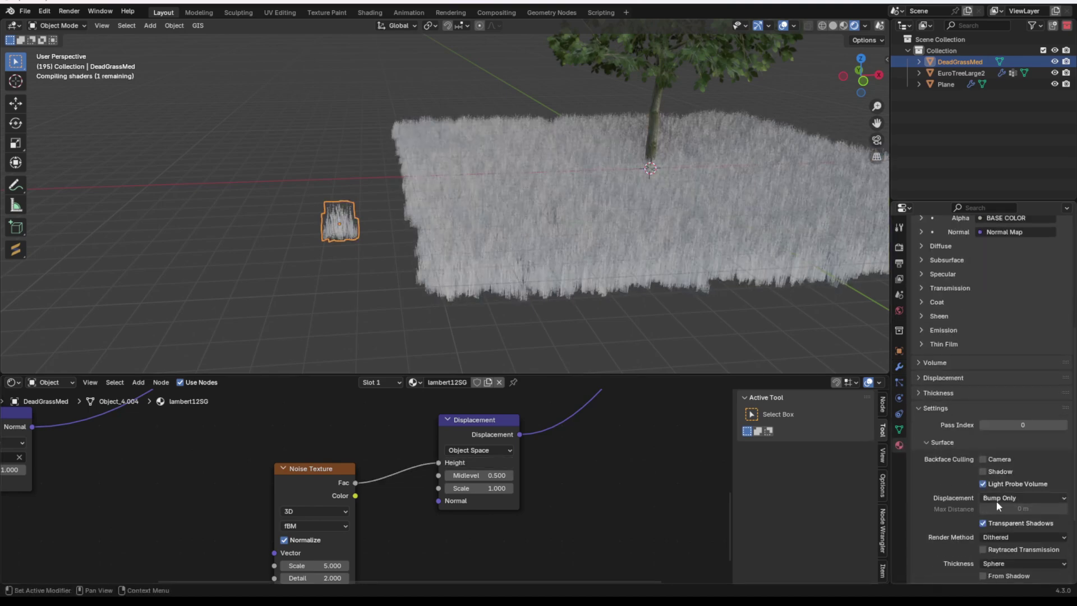
{"action": "left_click", "coordinate": [997, 498]}
{"action": "left_click", "coordinate": [1005, 529]}
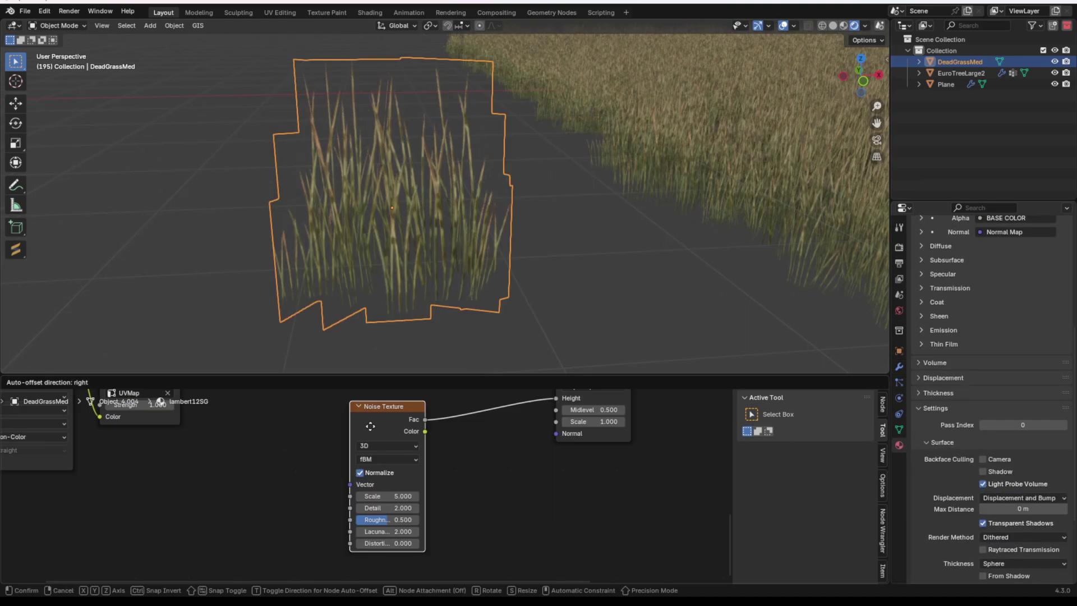
Set the Noise Texture to 4D with a scale of 0.5 and vary its W value to test the motion.
{"action": "left_click", "coordinate": [371, 426]}
{"action": "left_click", "coordinate": [407, 445]}
{"action": "left_click", "coordinate": [491, 527]}
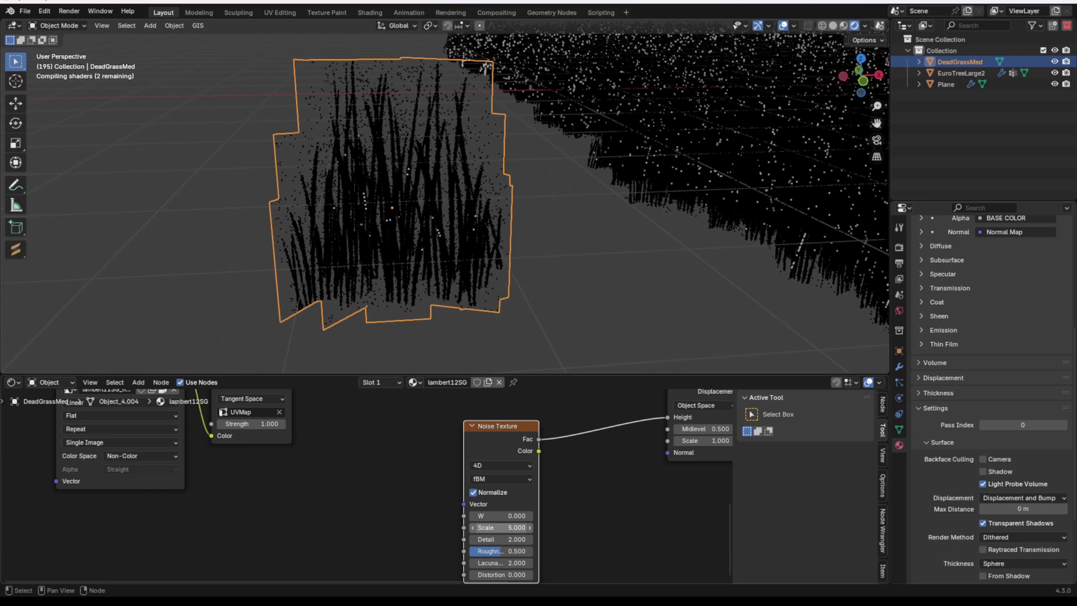
{"action": "scroll", "coordinate": [498, 453], "scroll_direction": "down", "scroll_amount": 2}
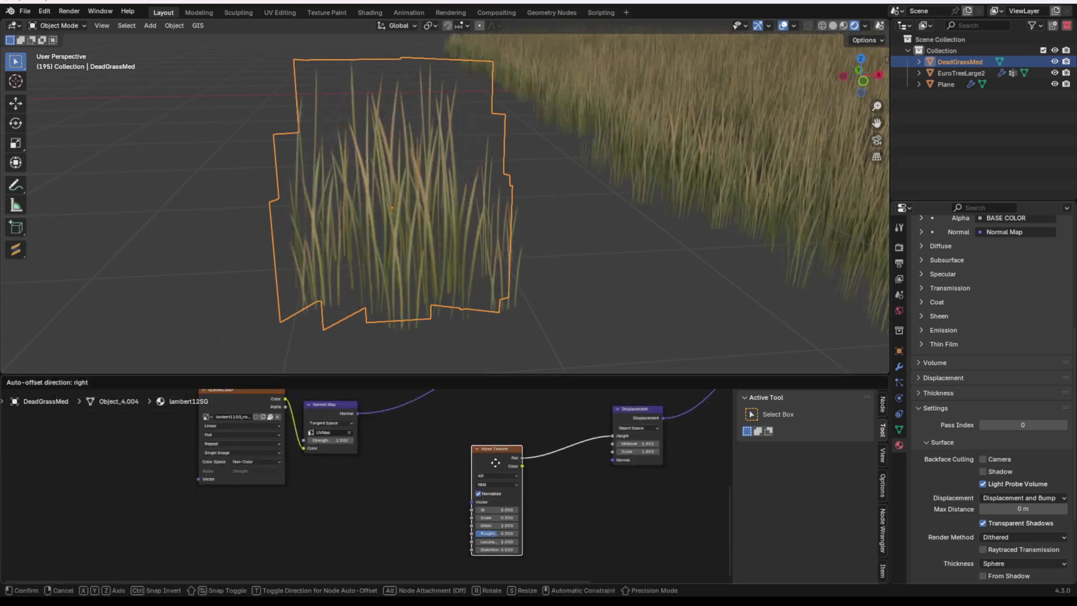
{"action": "left_click_drag", "start_coordinate": [492, 506], "coordinate": [564, 506]}
Add a Value node with a driver on its value and link it to the Noise Texture's W input.
{"action": "key", "text": "shift+a"}
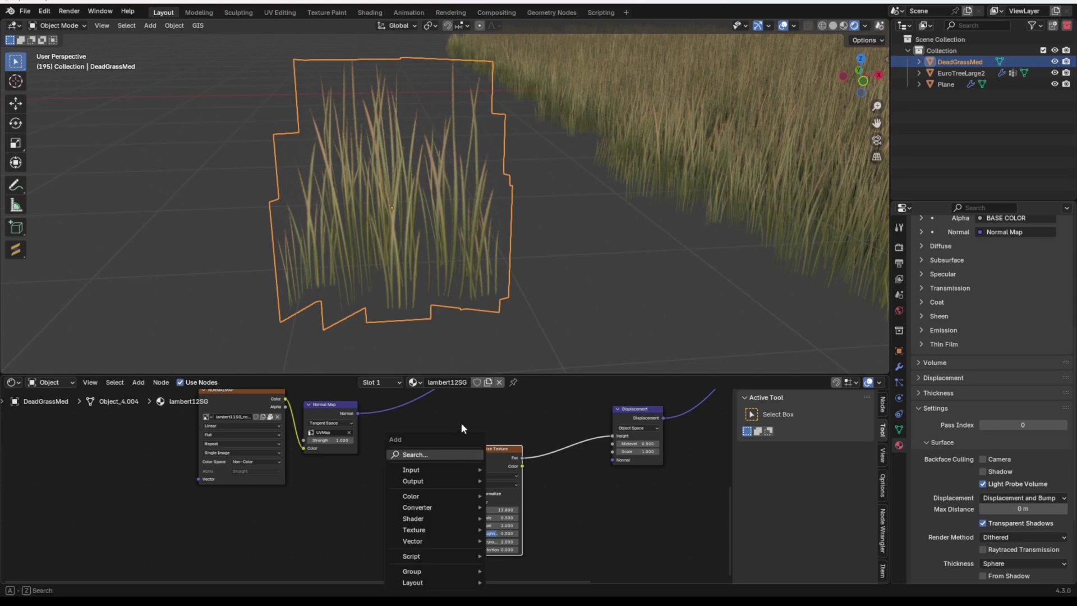
{"action": "type", "text": "value"}
{"action": "key", "text": "Return"}
{"action": "left_click", "coordinate": [320, 495]}
{"action": "left_click", "coordinate": [341, 512]}
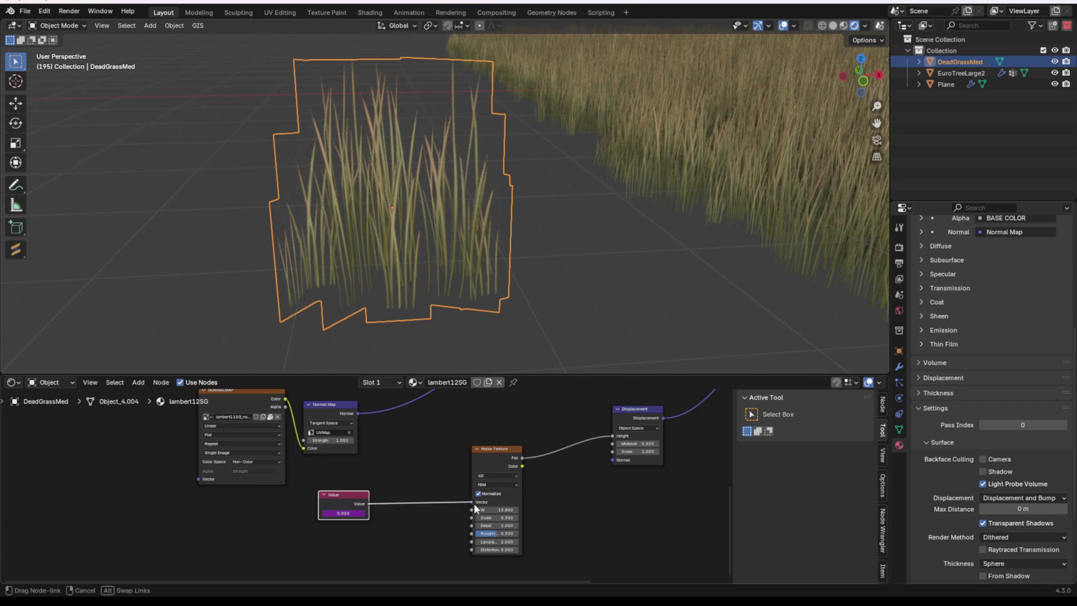
{"action": "left_click_drag", "start_coordinate": [474, 507], "coordinate": [472, 510]}
Play the animation and increase the Displacement node's Scale to strengthen the grass movement.
{"action": "middle_click_drag", "start_coordinate": [460, 264], "coordinate": [421, 255]}
{"action": "scroll", "coordinate": [470, 266], "scroll_direction": "down", "scroll_amount": 4}
{"action": "key", "text": "space"}
{"action": "scroll", "coordinate": [440, 262], "scroll_direction": "up", "scroll_amount": 2}
{"action": "scroll", "coordinate": [421, 255], "scroll_direction": "up", "scroll_amount": 2}
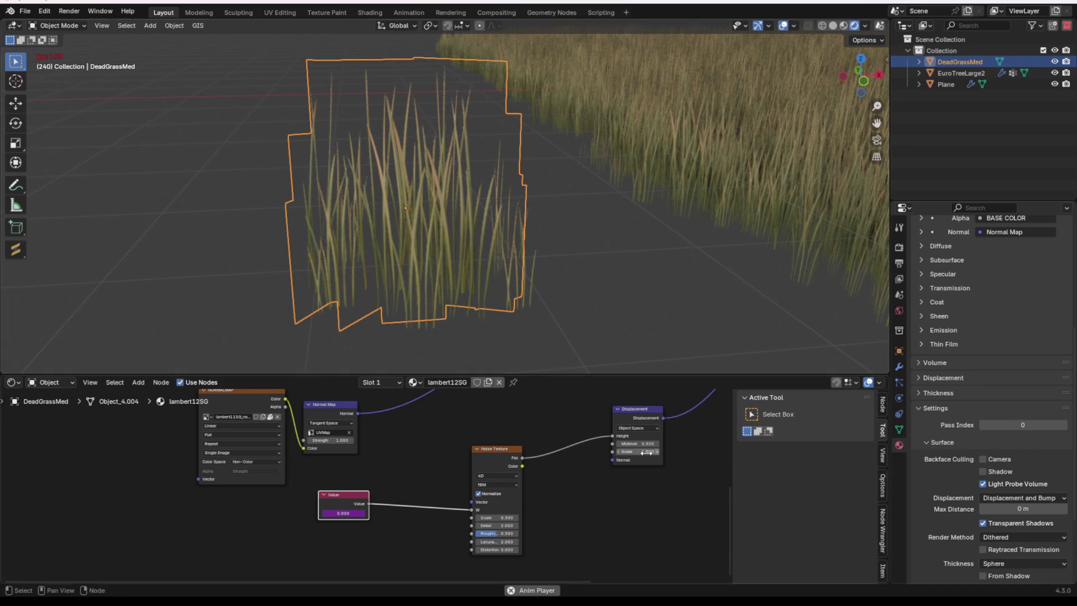
{"action": "left_click_drag", "start_coordinate": [646, 452], "coordinate": [785, 452]}
{"action": "key", "text": "space"}
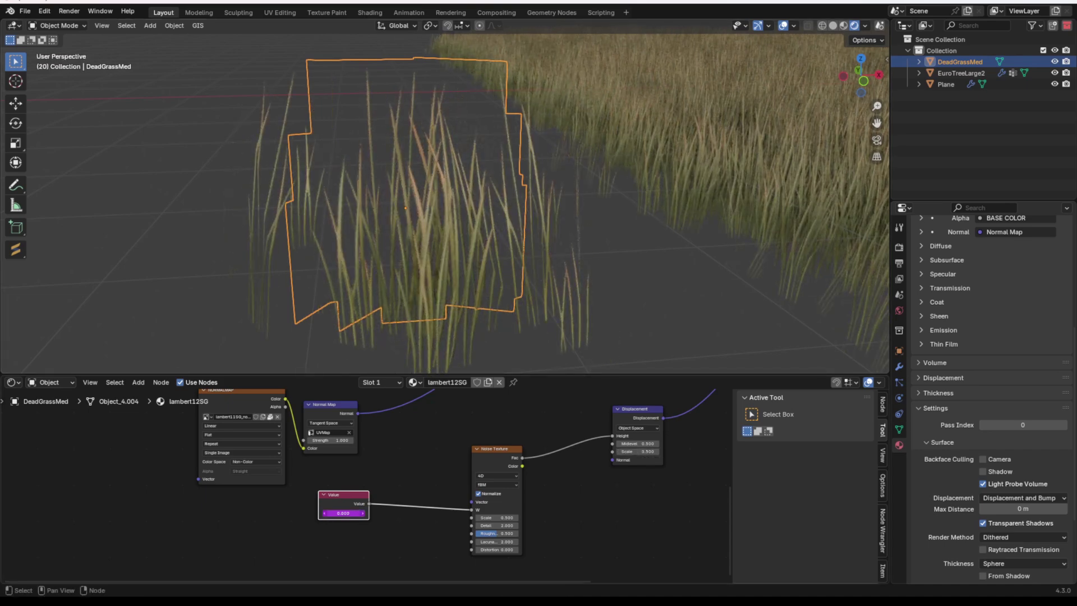
Change the Value node's driver expression to slow the motion, and play the animation to check the grass.
{"action": "key", "text": "Return"}
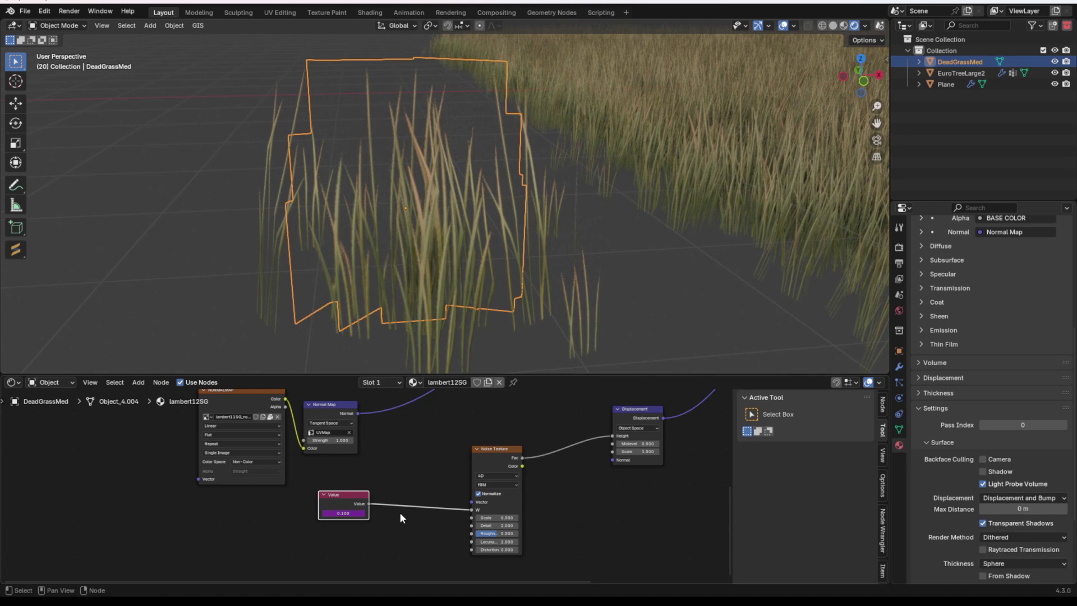
{"action": "key", "text": "space"}
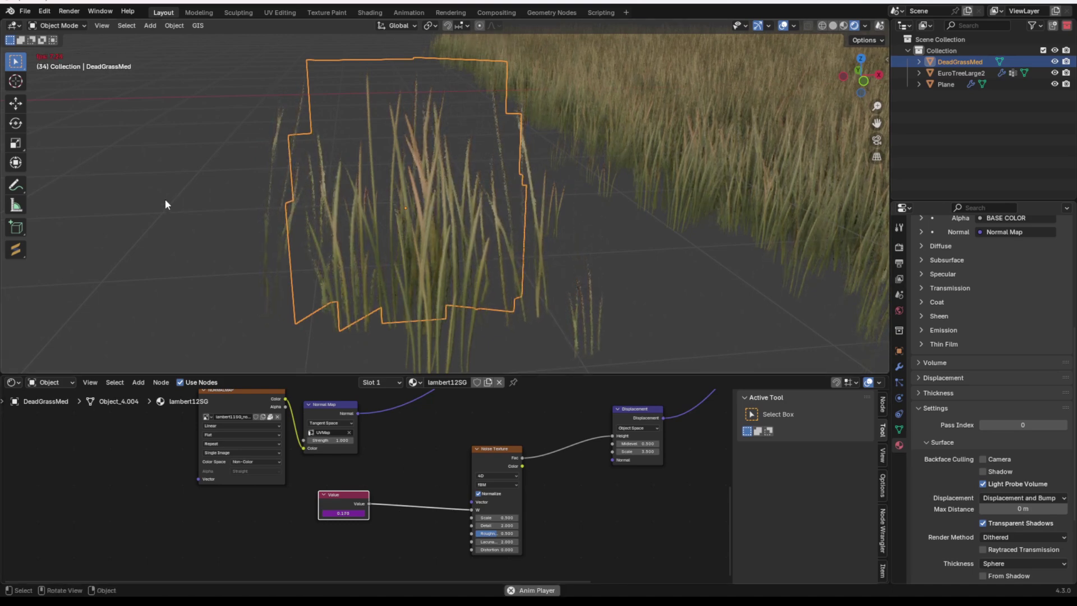
{"action": "left_click", "coordinate": [207, 196]}
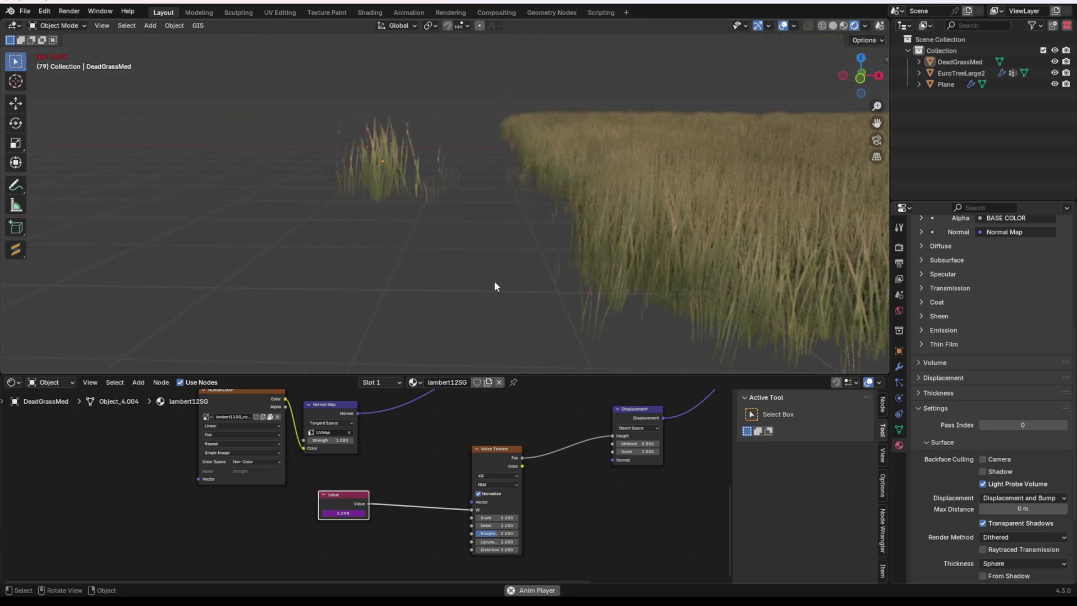
{"action": "key", "text": "space"}
Insert a Math node set to Multiply between the Value and Noise Texture nodes and adjust its multiplier.
{"action": "key", "text": "shift+a"}
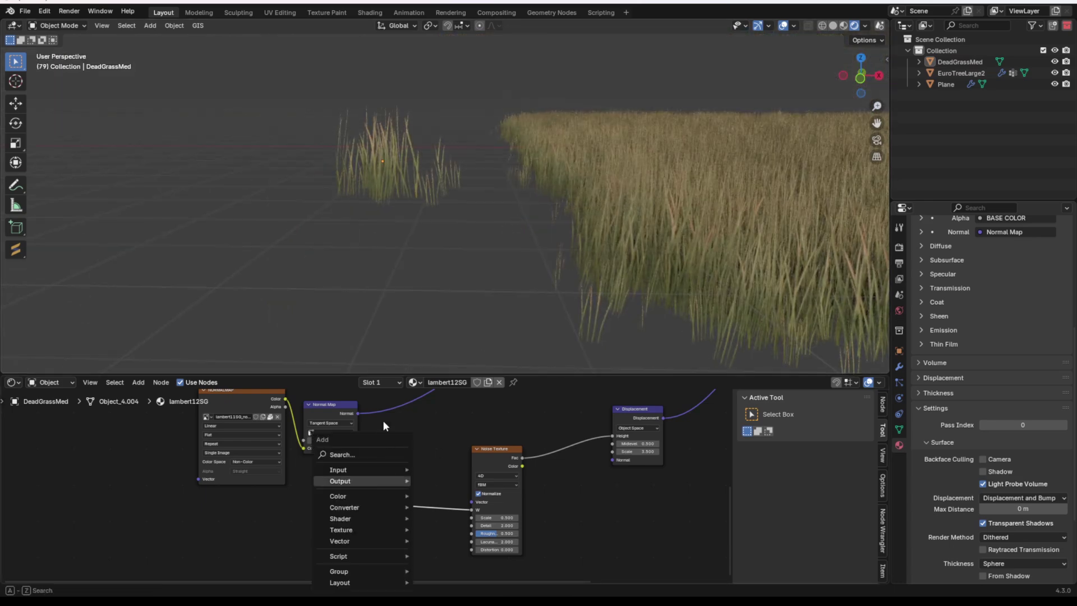
{"action": "left_click", "coordinate": [355, 455]}
{"action": "type", "text": "mat"}
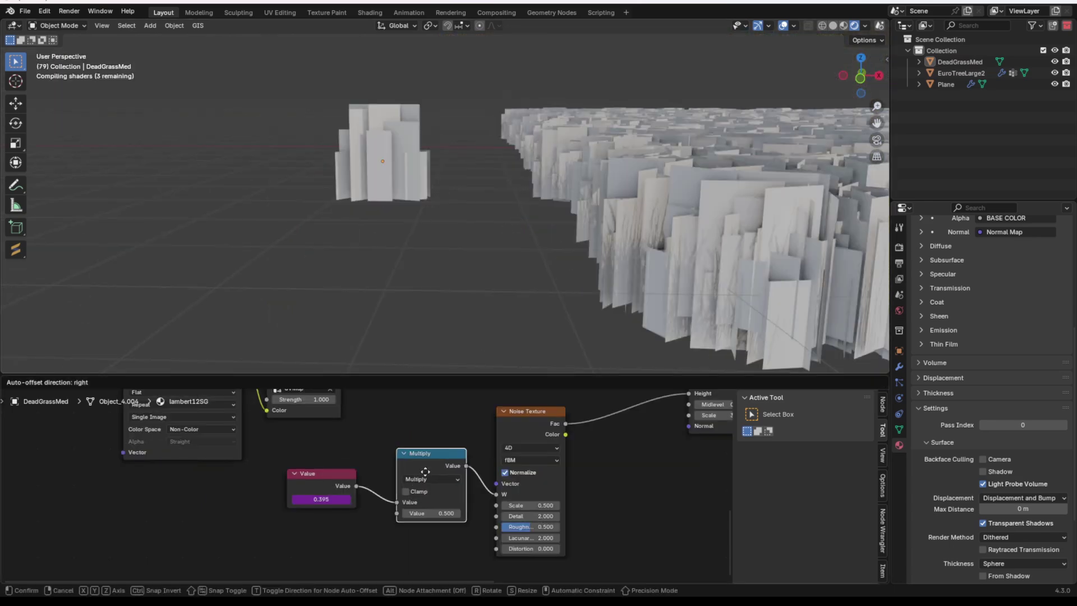
{"action": "left_click_drag", "start_coordinate": [434, 460], "coordinate": [428, 466]}
{"action": "left_click", "coordinate": [414, 470]}
{"action": "left_click", "coordinate": [308, 490]}
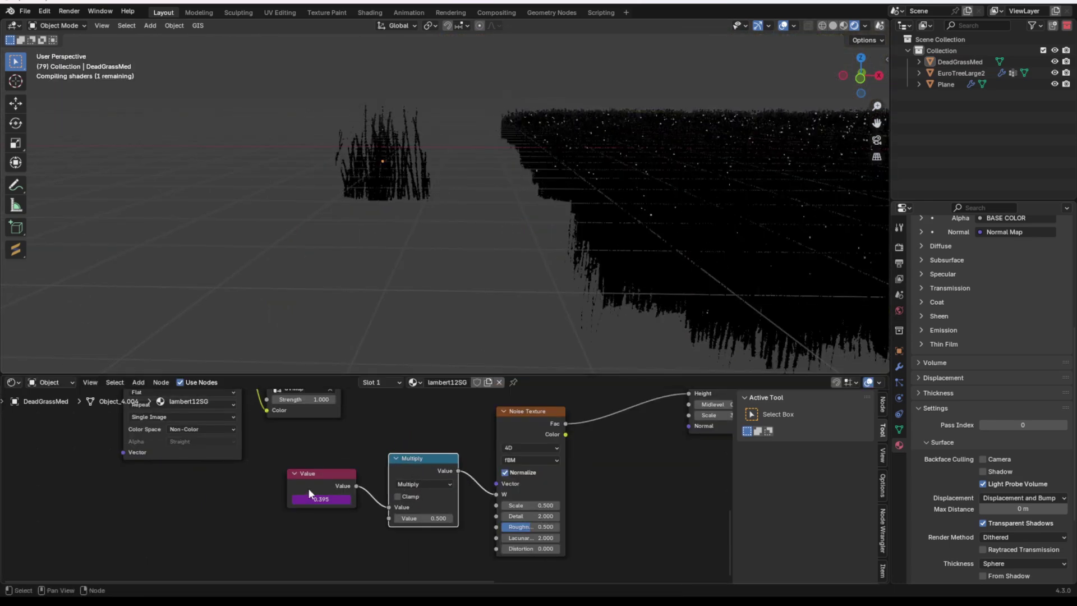
{"action": "scroll", "coordinate": [443, 522], "scroll_direction": "up", "scroll_amount": 1}
{"action": "left_click", "coordinate": [357, 476]}
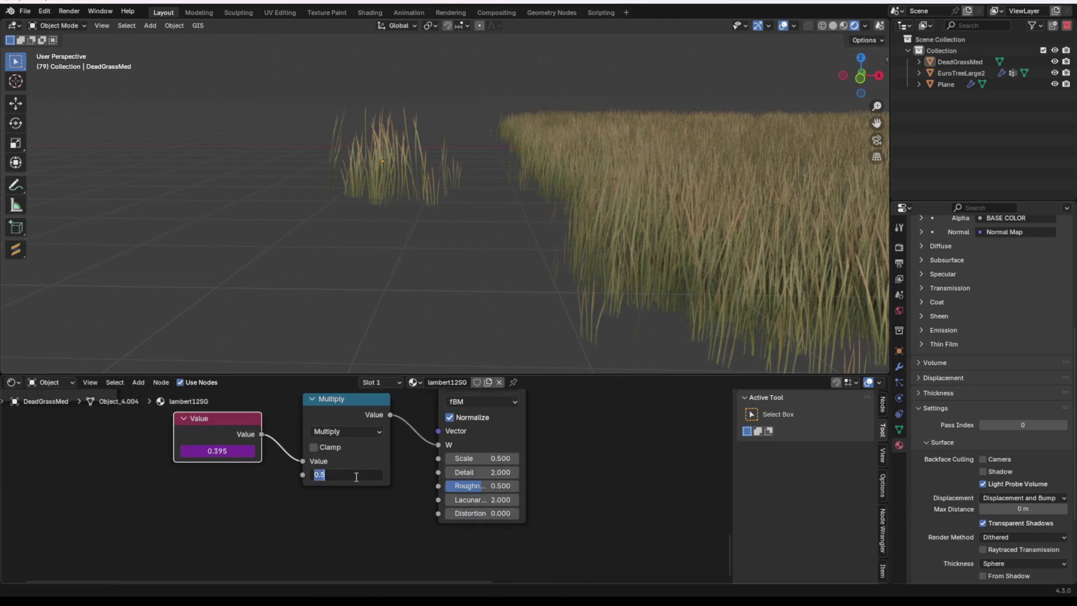
{"action": "key", "text": "Return"}
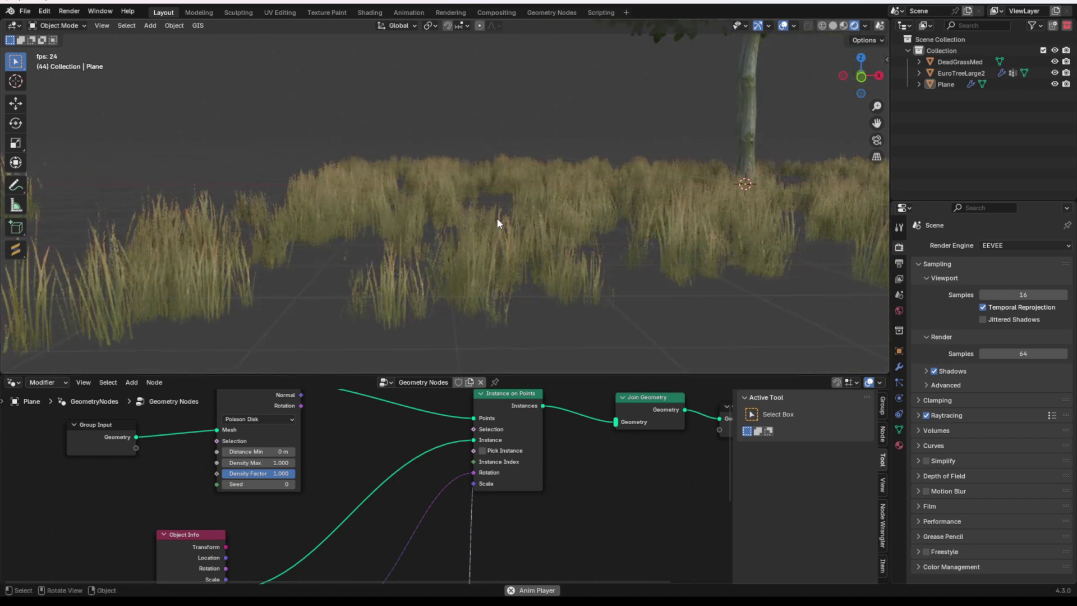
Select the separate DeadGrassMed clump and bring its material back up in the Shader Editor.
{"action": "left_click", "coordinate": [454, 224]}
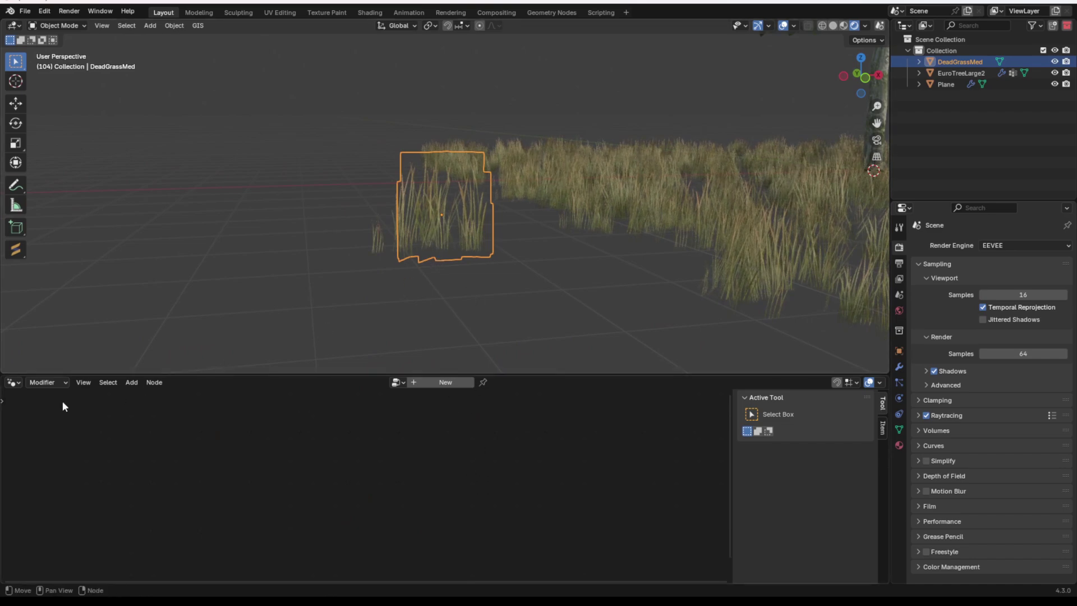
{"action": "left_click", "coordinate": [17, 382]}
{"action": "left_click", "coordinate": [50, 488]}
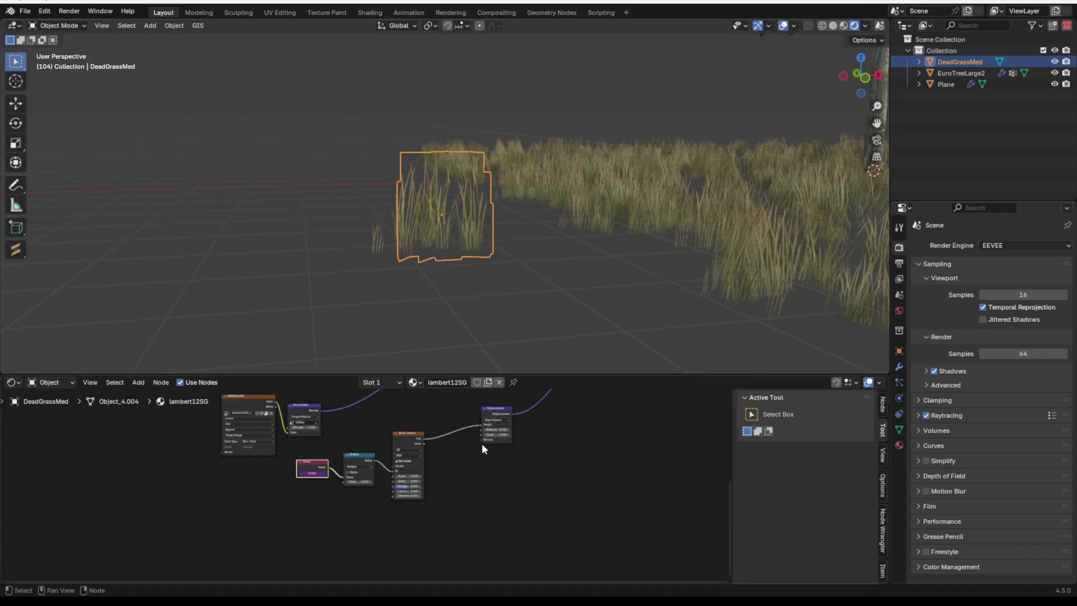
Move the Displacement node farther from the Noise Texture node to make room between them.
{"action": "scroll", "coordinate": [495, 420], "scroll_direction": "down", "scroll_amount": 1}
{"action": "middle_click_drag", "start_coordinate": [495, 420], "coordinate": [396, 451]}
{"action": "scroll", "coordinate": [396, 452], "scroll_direction": "up", "scroll_amount": 1}
{"action": "left_click_drag", "start_coordinate": [396, 442], "coordinate": [469, 434]}
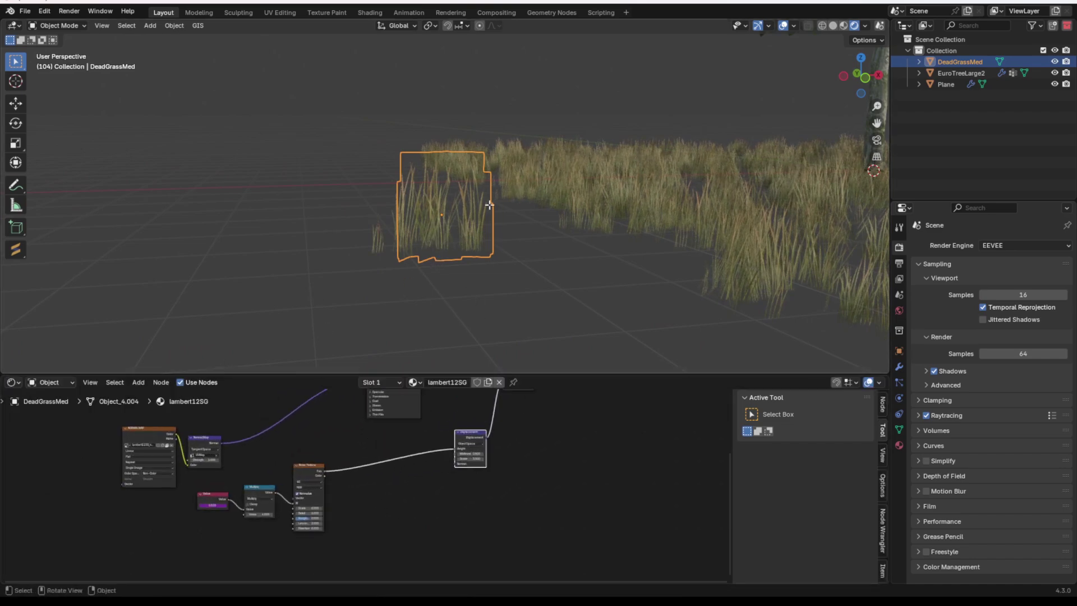
Subdivide the entire DeadGrassMed mesh once in Edit Mode and play the animation to check how it bends.
{"action": "key", "text": "Tab"}
{"action": "key", "text": "a"}
{"action": "right_click", "coordinate": [432, 240]}
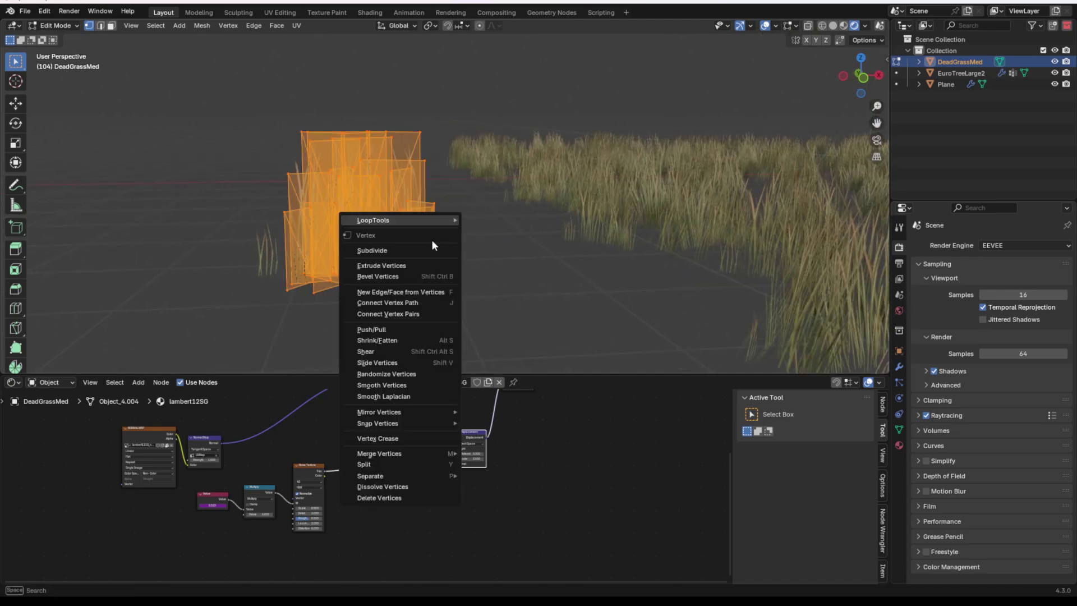
{"action": "left_click", "coordinate": [402, 251]}
{"action": "key", "text": "Tab"}
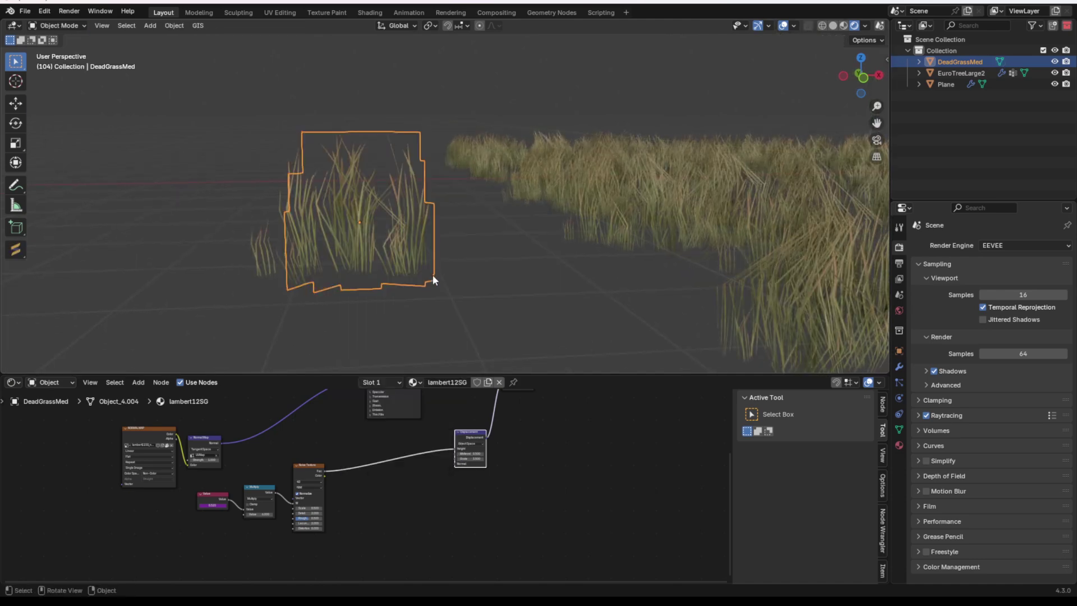
{"action": "key", "text": "space"}
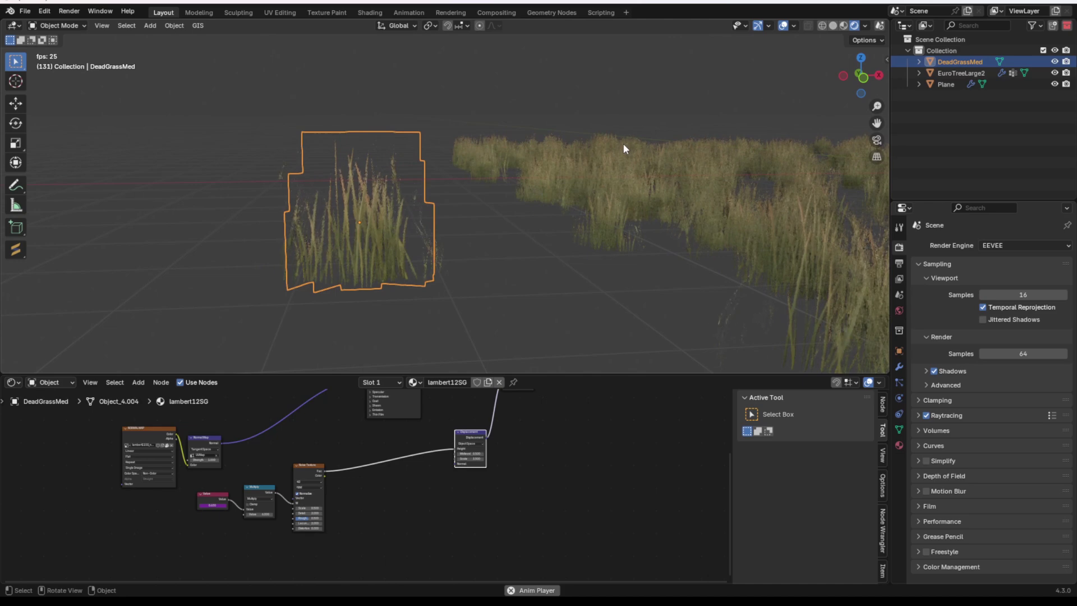
{"action": "key", "text": "space"}
Insert a Mix Color node on the link between the Noise Texture and Displacement nodes.
{"action": "scroll", "coordinate": [376, 477], "scroll_direction": "up", "scroll_amount": 2}
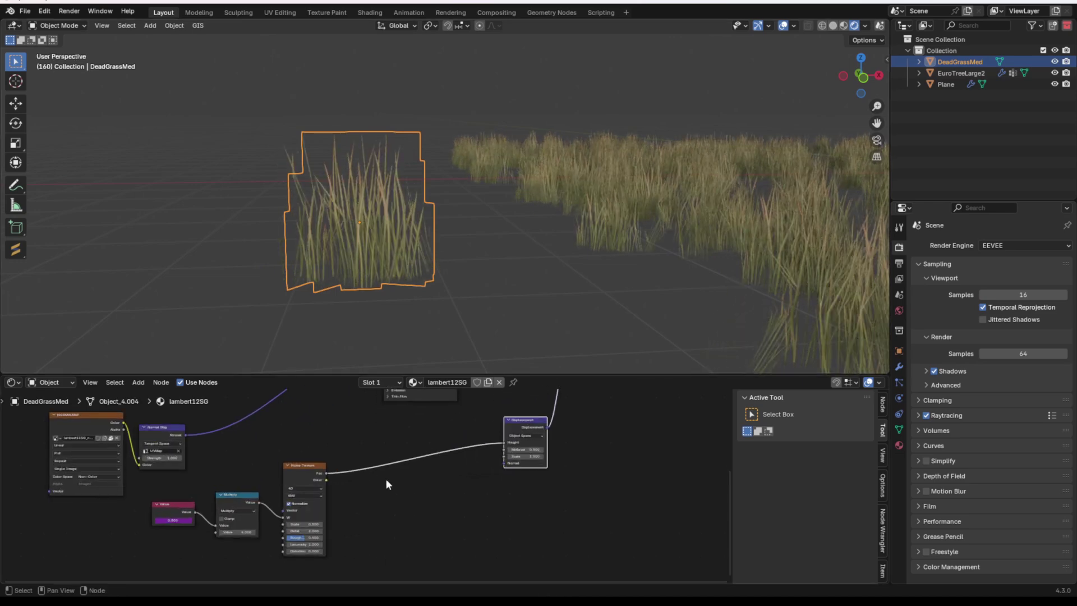
{"action": "key", "text": "shift+a"}
{"action": "type", "text": "mi"}
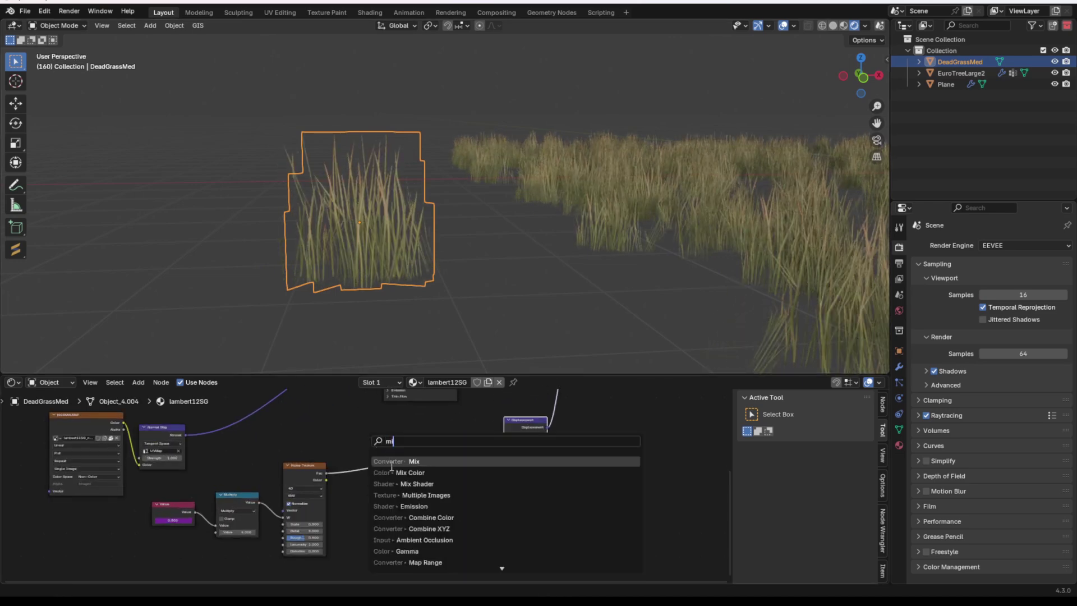
{"action": "key", "text": "Return"}
{"action": "left_click", "coordinate": [392, 454]}
Add a Gradient Texture node below the Noise Texture and connect its Color output to the Mix node's B input.
{"action": "key", "text": "shift+a"}
{"action": "type", "text": "grad"}
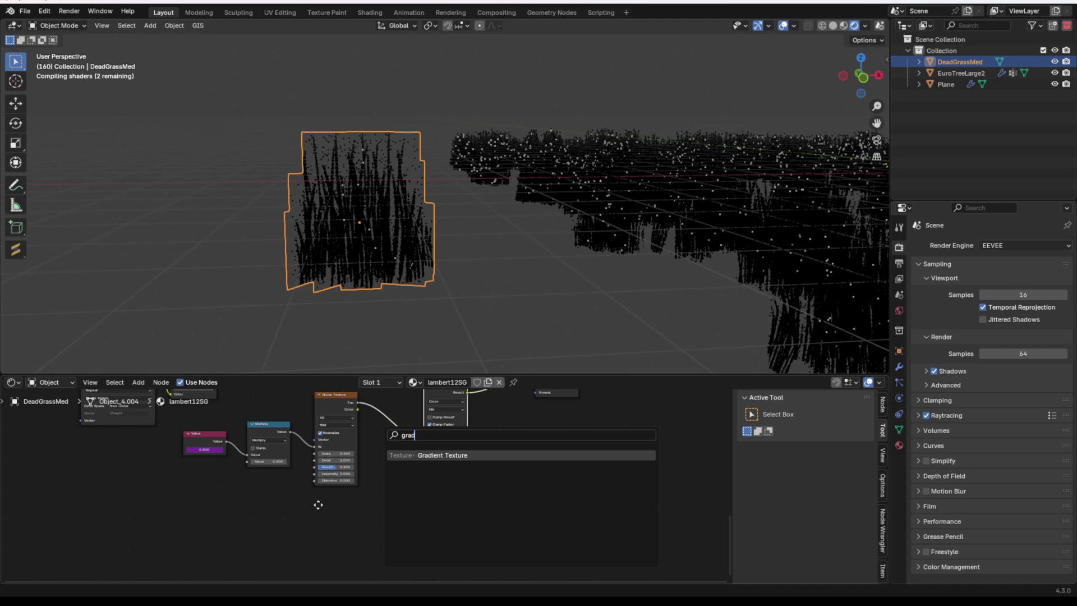
{"action": "key", "text": "Return"}
{"action": "left_click", "coordinate": [318, 508]}
{"action": "left_click_drag", "start_coordinate": [360, 520], "coordinate": [423, 443]}
Set the Mix node's blending mode to Multiply and its Factor to 1.000.
{"action": "left_click", "coordinate": [433, 408]}
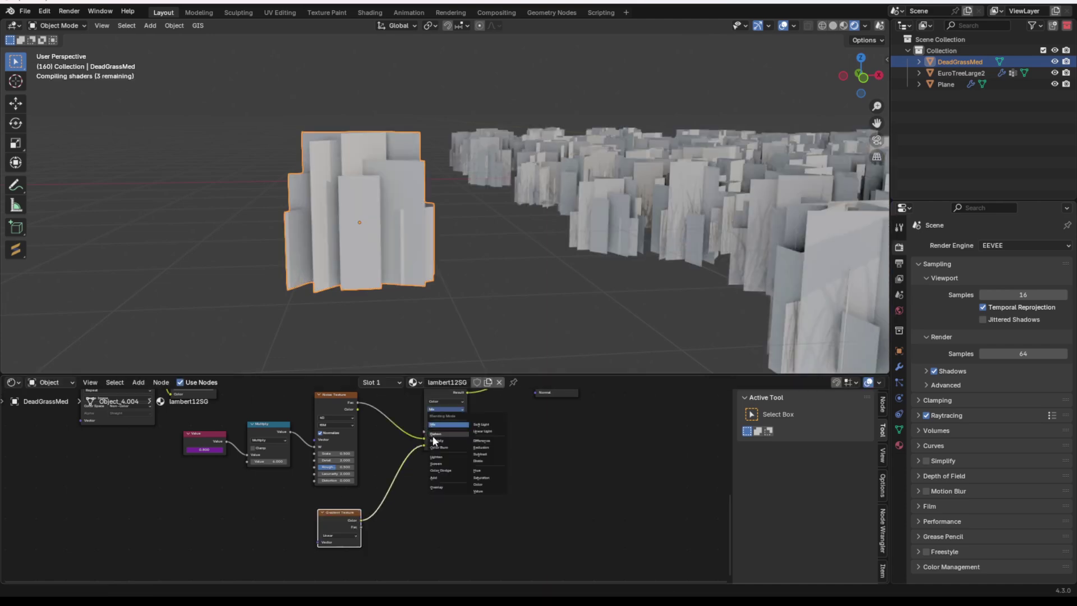
{"action": "left_click", "coordinate": [436, 440]}
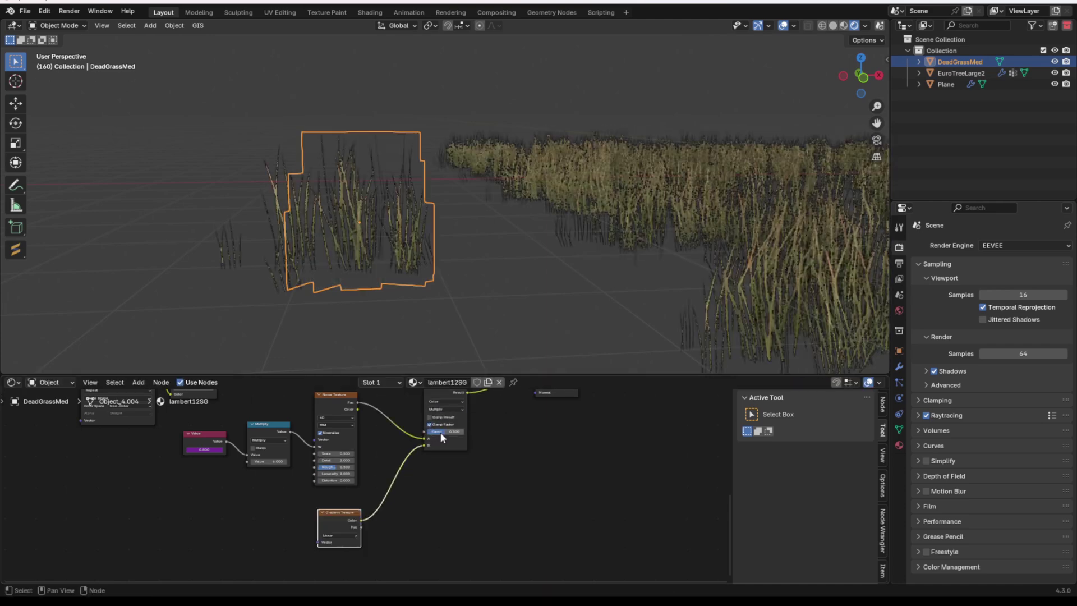
{"action": "left_click_drag", "start_coordinate": [440, 433], "coordinate": [466, 432]}
Add Texture Coordinate and Mapping nodes to the Gradient Texture, using Object coordinates and a Y rotation of 90°.
{"action": "scroll", "coordinate": [354, 527], "scroll_direction": "up", "scroll_amount": 2}
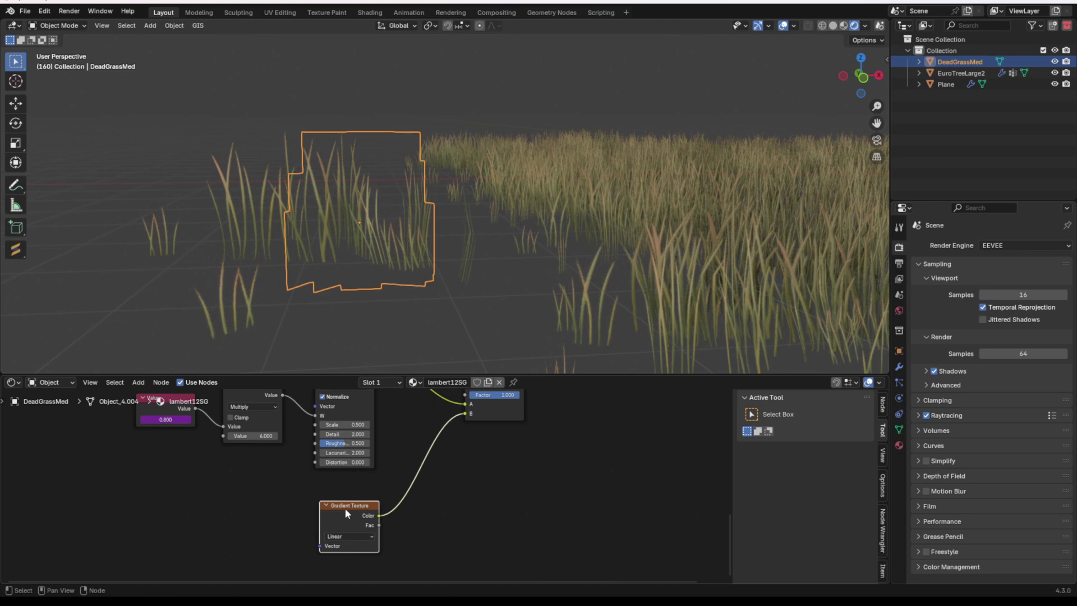
{"action": "key", "text": "ctrl+t"}
{"action": "middle_click_drag", "start_coordinate": [268, 538], "coordinate": [436, 432]}
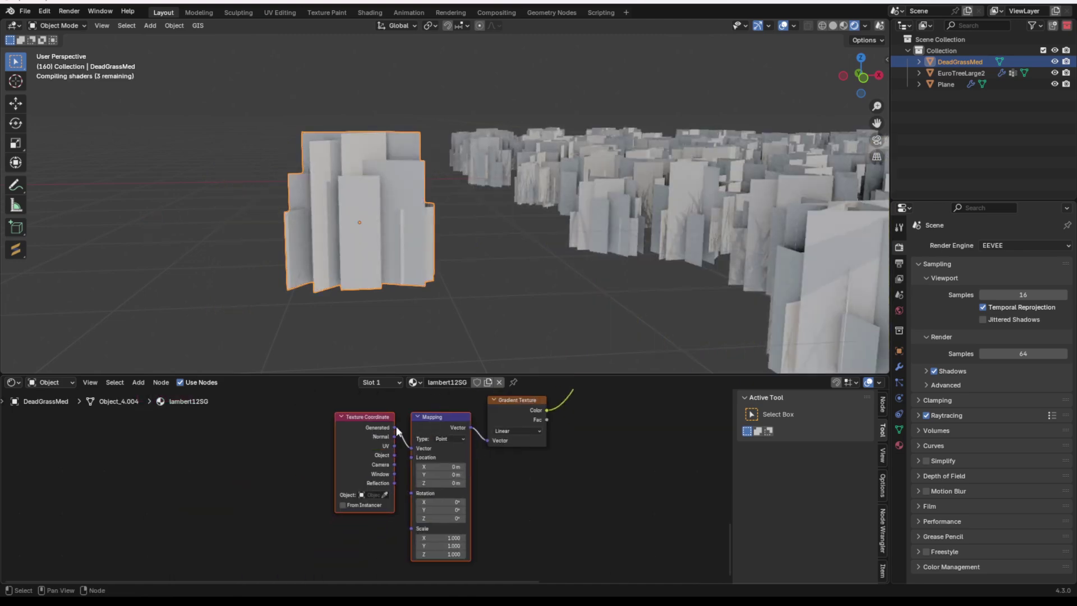
{"action": "left_click_drag", "start_coordinate": [395, 455], "coordinate": [412, 449]}
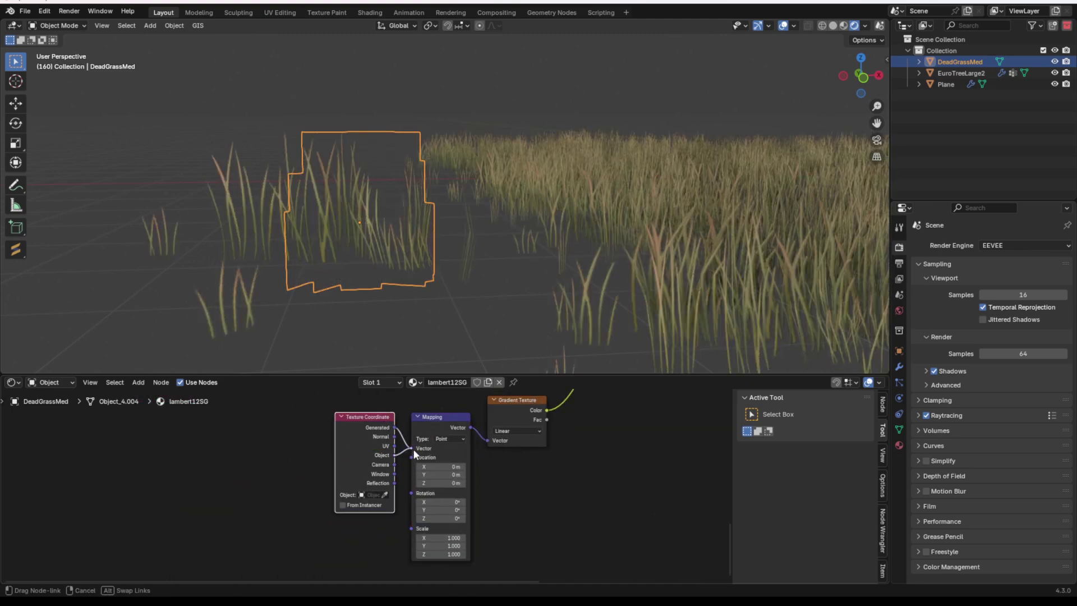
{"action": "left_click", "coordinate": [445, 509]}
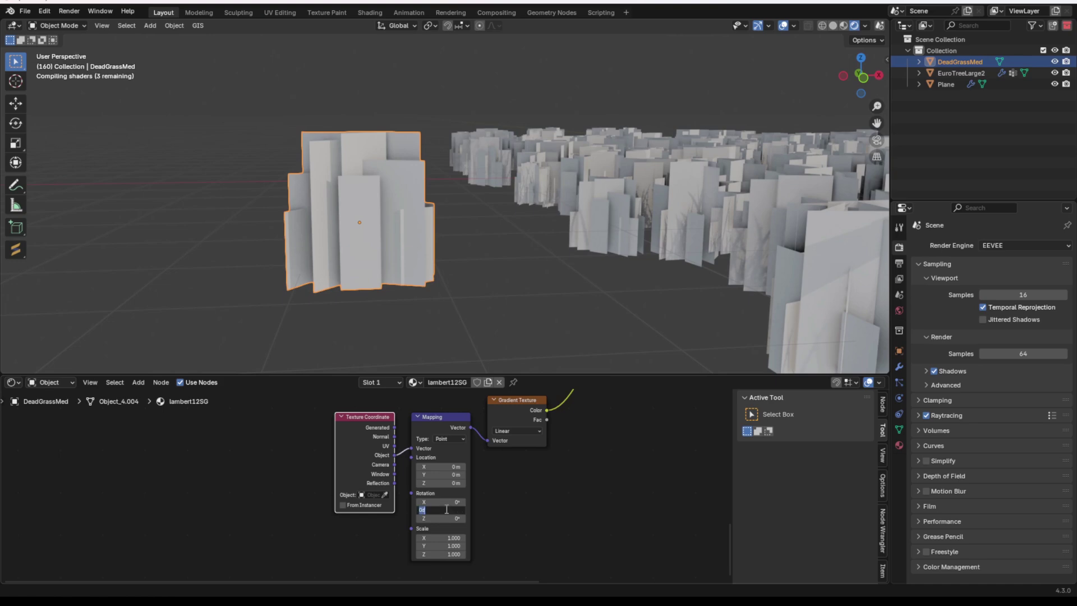
{"action": "type", "text": "90"}
{"action": "key", "text": "Return"}
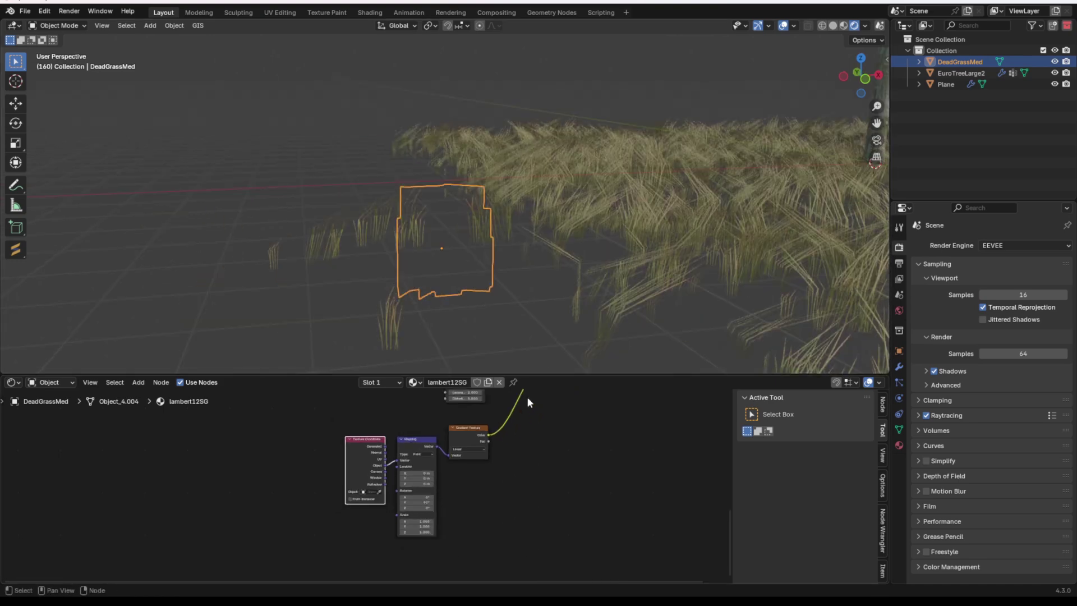
Shift the gradient by raising the Mapping node's X location to 0.26 m while checking the grass in playback.
{"action": "scroll", "coordinate": [528, 396], "scroll_direction": "down", "scroll_amount": 2}
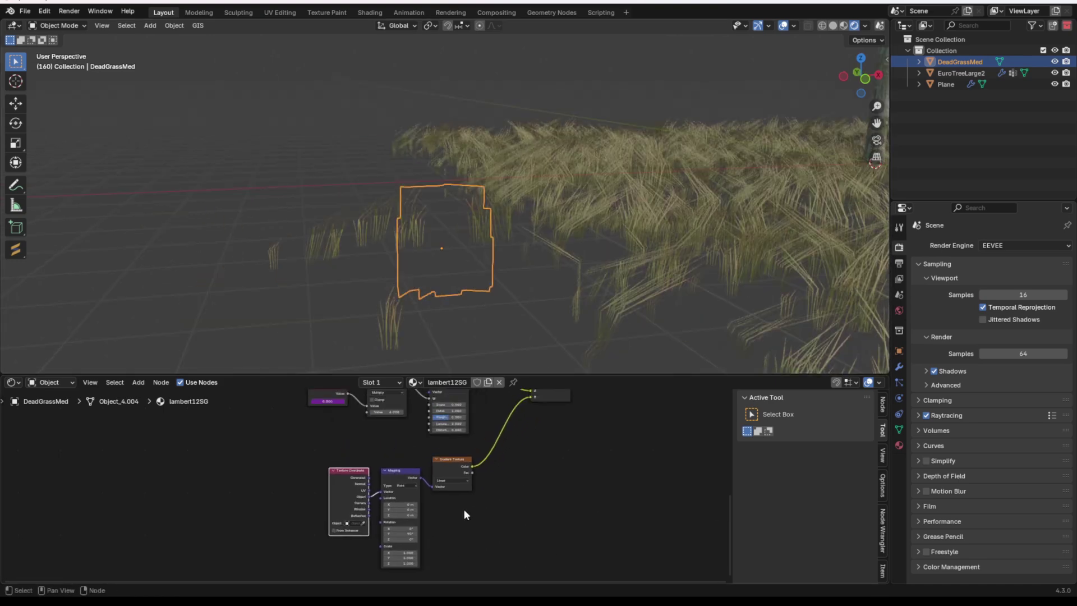
{"action": "middle_click_drag", "start_coordinate": [456, 290], "coordinate": [447, 288]}
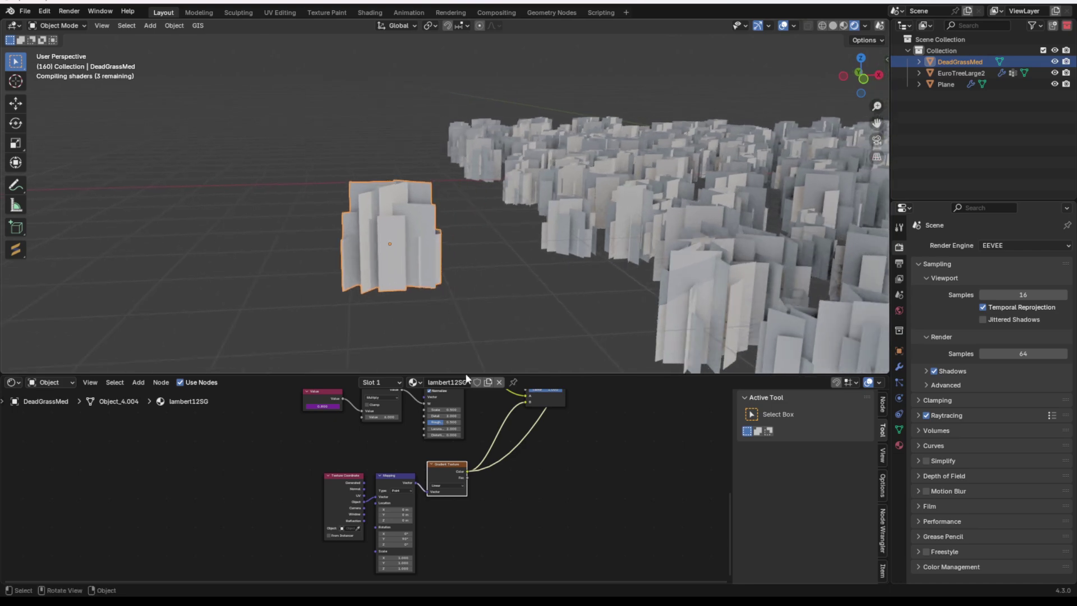
{"action": "middle_click_drag", "start_coordinate": [473, 434], "coordinate": [442, 468]}
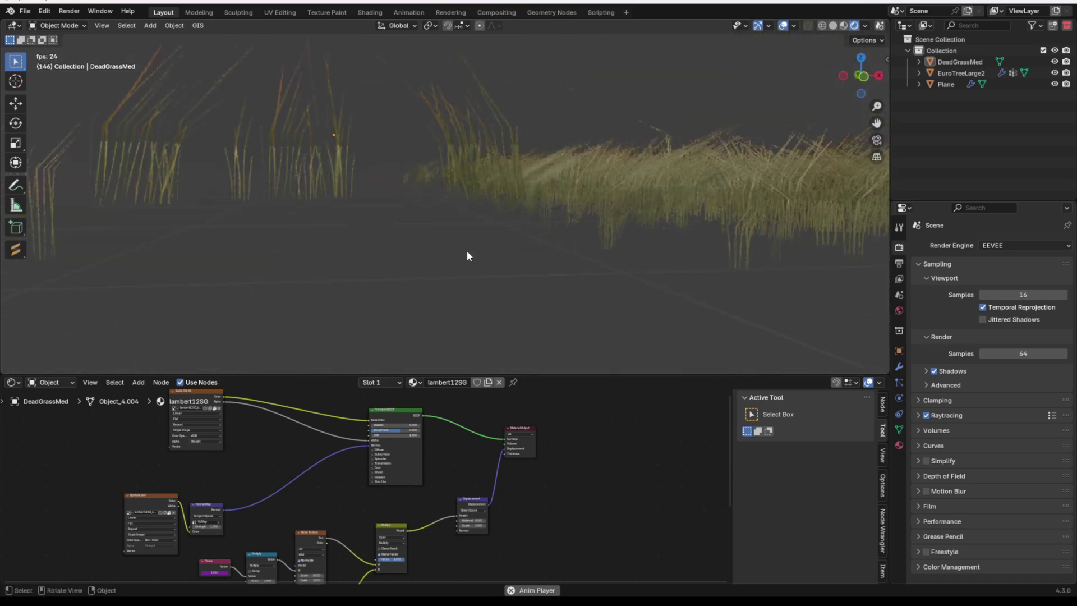
{"action": "middle_click_drag", "start_coordinate": [440, 488], "coordinate": [439, 462]}
{"action": "scroll", "coordinate": [393, 491], "scroll_direction": "up", "scroll_amount": 4}
{"action": "middle_click_drag", "start_coordinate": [384, 504], "coordinate": [537, 419]}
{"action": "scroll", "coordinate": [493, 469], "scroll_direction": "up", "scroll_amount": 1}
{"action": "middle_click_drag", "start_coordinate": [424, 553], "coordinate": [440, 464]}
{"action": "scroll", "coordinate": [440, 466], "scroll_direction": "up", "scroll_amount": 1}
{"action": "left_click_drag", "start_coordinate": [443, 481], "coordinate": [496, 480]}
{"action": "scroll", "coordinate": [477, 200], "scroll_direction": "down", "scroll_amount": 6}
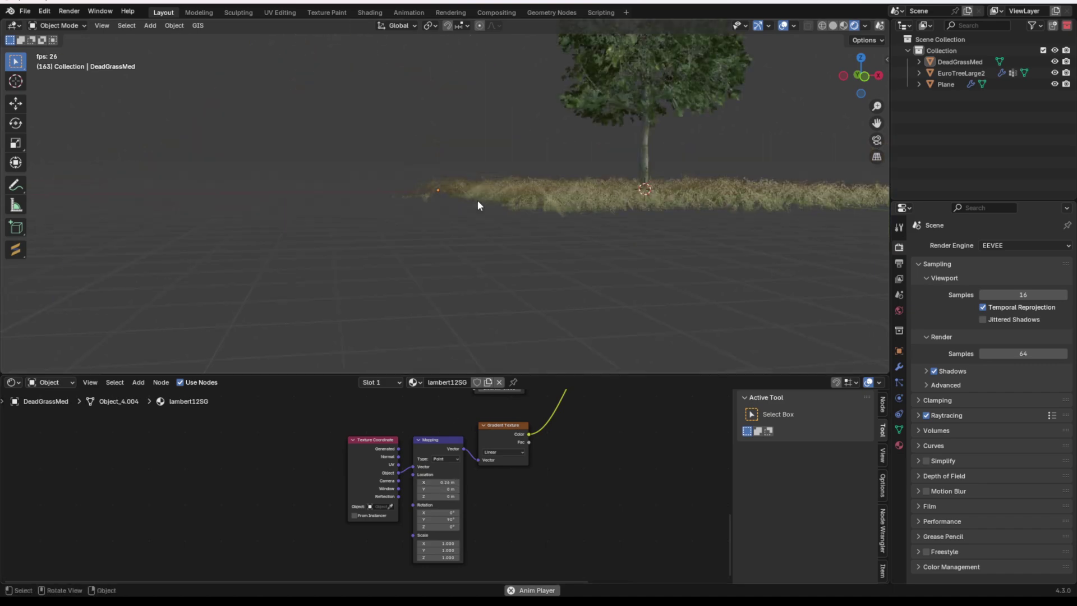
Lower the Displacement node's Scale to soften the sway and check the grass field during playback.
{"action": "middle_click_drag", "start_coordinate": [477, 200], "coordinate": [446, 200]}
{"action": "scroll", "coordinate": [446, 200], "scroll_direction": "up", "scroll_amount": 3}
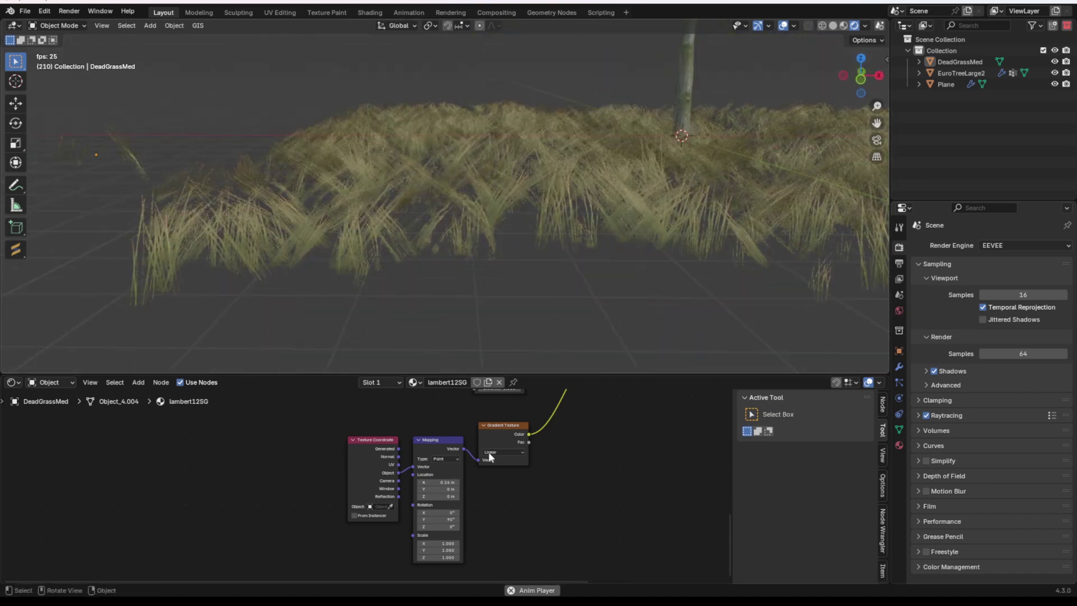
{"action": "scroll", "coordinate": [493, 457], "scroll_direction": "down", "scroll_amount": 5}
{"action": "middle_click_drag", "start_coordinate": [527, 431], "coordinate": [351, 498]}
{"action": "scroll", "coordinate": [359, 497], "scroll_direction": "up", "scroll_amount": 1}
{"action": "scroll", "coordinate": [474, 407], "scroll_direction": "up", "scroll_amount": 2}
{"action": "middle_click_drag", "start_coordinate": [474, 407], "coordinate": [470, 437]}
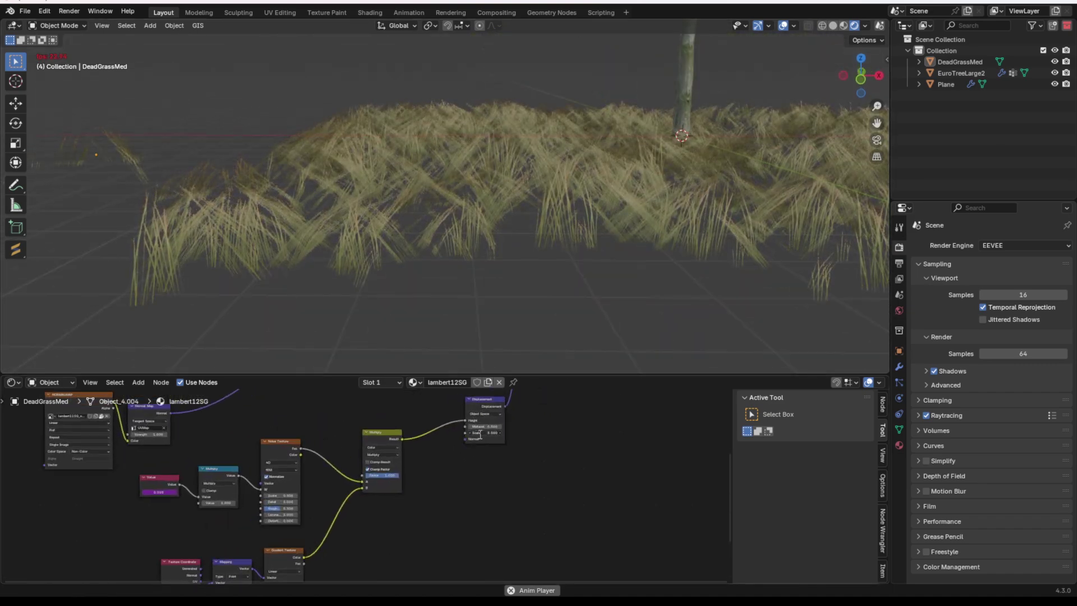
{"action": "middle_click_drag", "start_coordinate": [345, 227], "coordinate": [360, 228]}
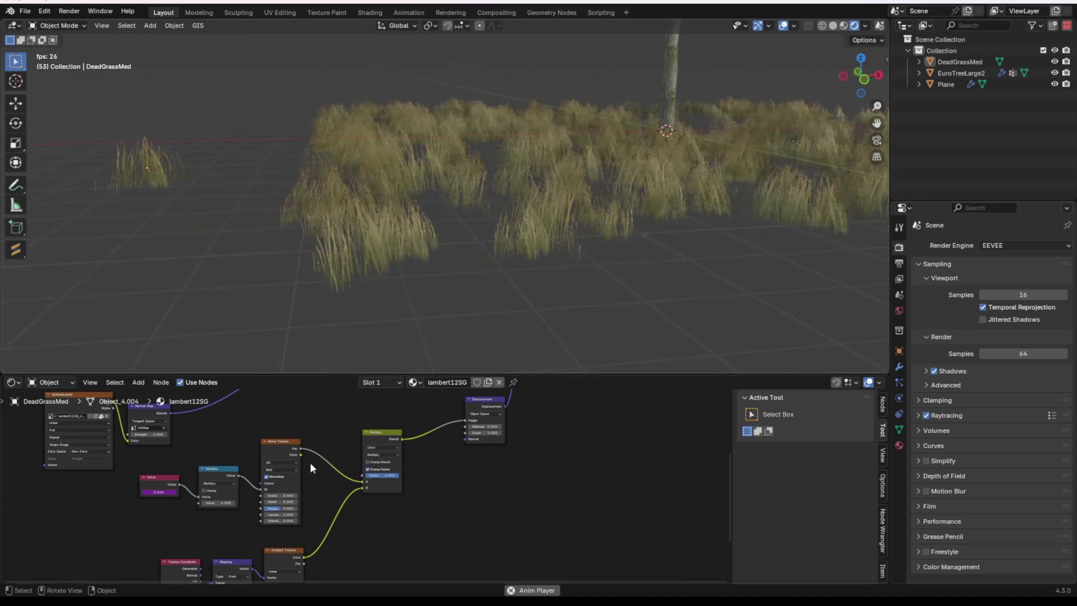
Set the multiplier of the Math node after the Value node to 50.
{"action": "middle_click_drag", "start_coordinate": [303, 530], "coordinate": [408, 510]}
{"action": "scroll", "coordinate": [393, 503], "scroll_direction": "up", "scroll_amount": 2}
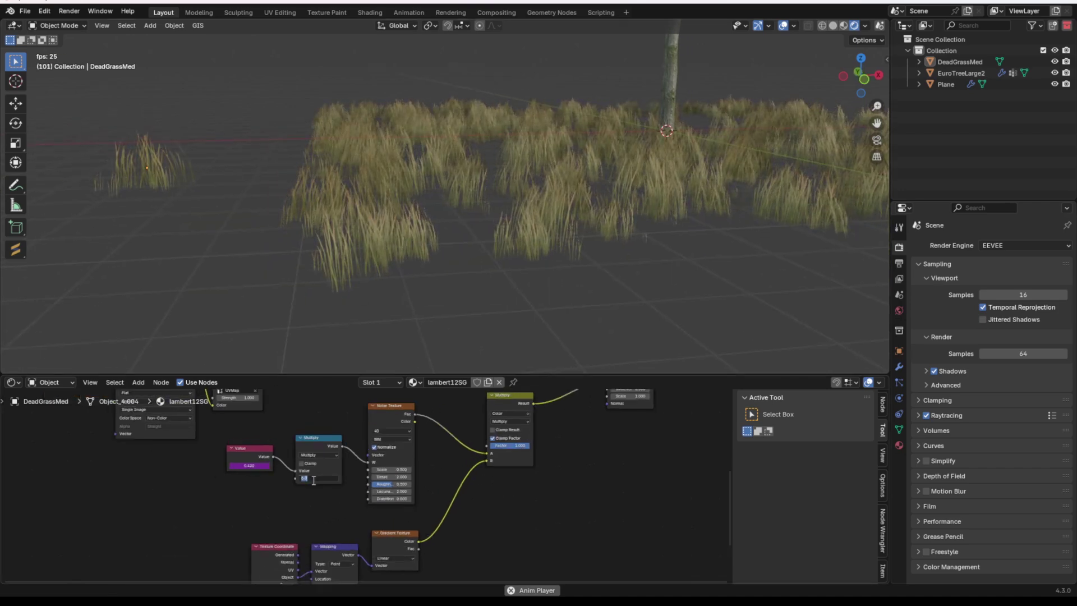
{"action": "key", "text": "Return"}
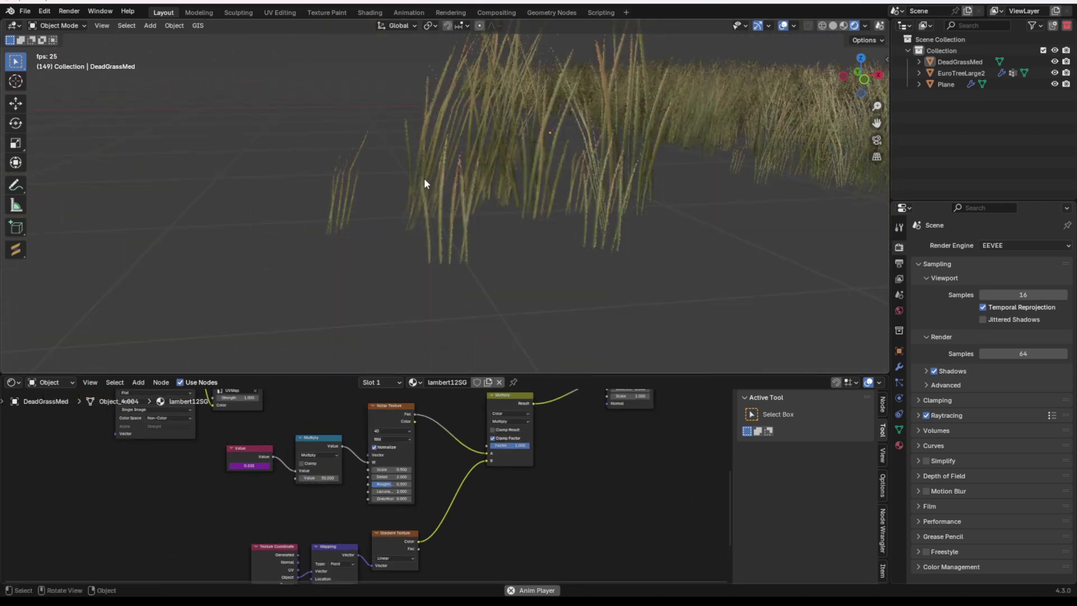
Set the Noise Texture's Scale to 1.300 and inspect the separate grass clump up close in playback.
{"action": "scroll", "coordinate": [368, 487], "scroll_direction": "up", "scroll_amount": 1}
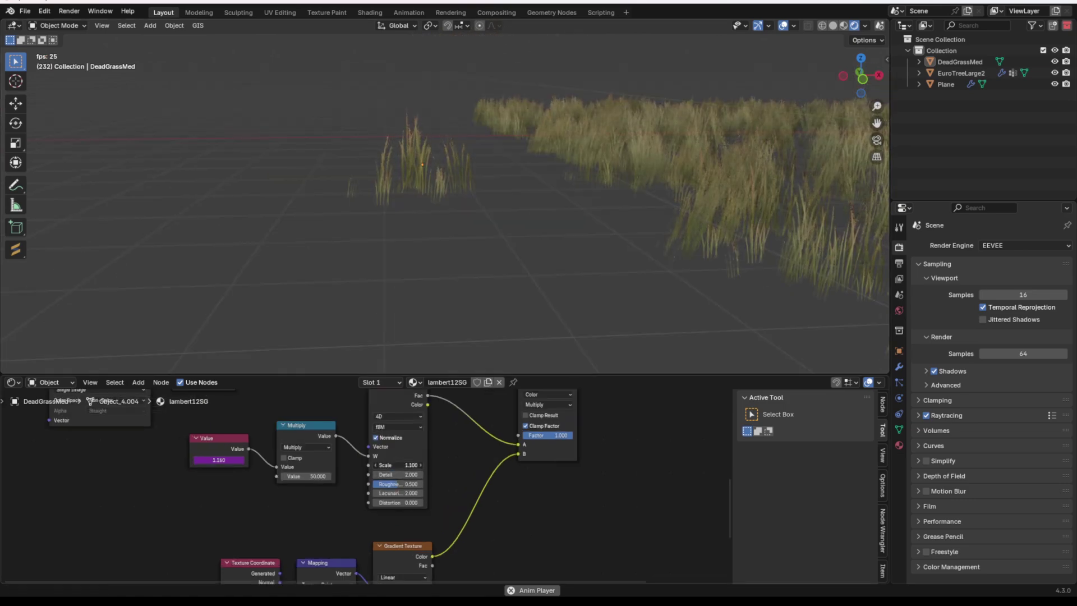
{"action": "left_click_drag", "start_coordinate": [398, 465], "coordinate": [408, 465]}
{"action": "middle_click_drag", "start_coordinate": [457, 179], "coordinate": [455, 220], "text": "shift"}
{"action": "scroll", "coordinate": [456, 220], "scroll_direction": "up", "scroll_amount": 5}
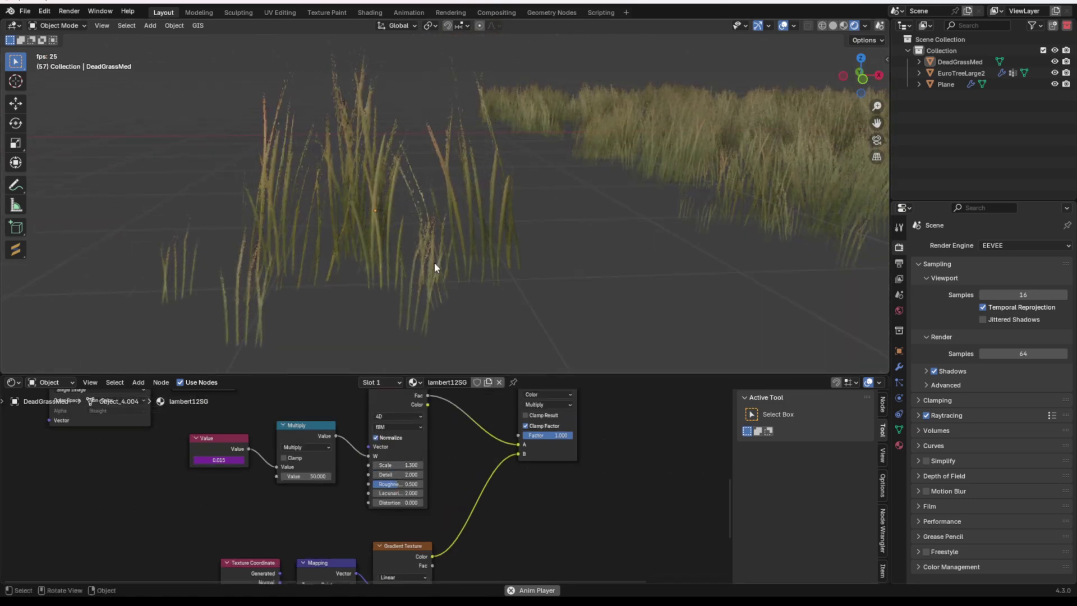
Combine the Displacement node and all the noise and gradient nodes feeding it into one node group, and exit the group.
{"action": "scroll", "coordinate": [364, 457], "scroll_direction": "down", "scroll_amount": 3}
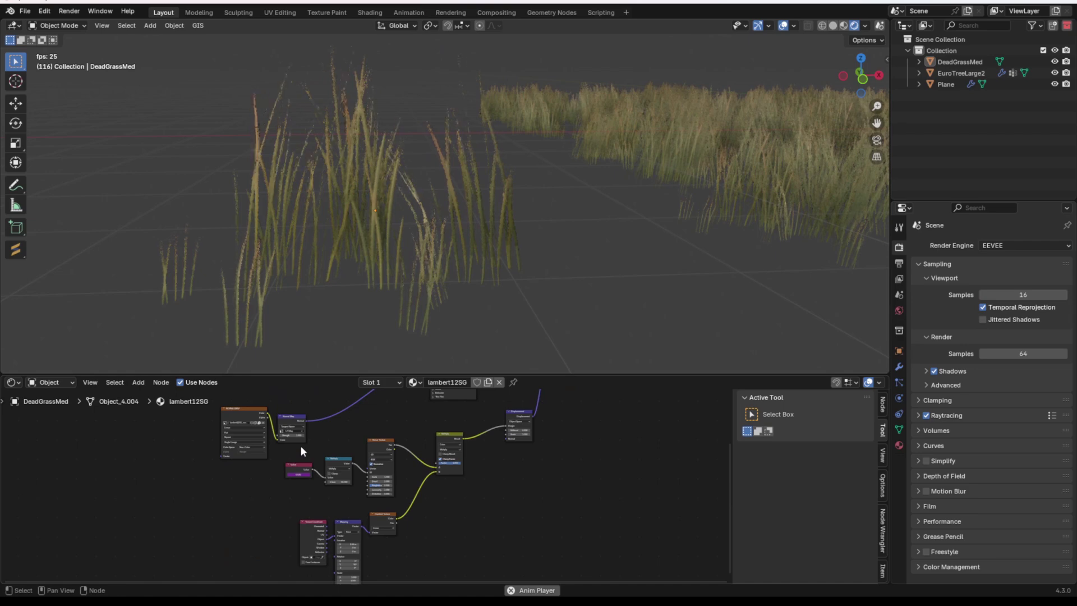
{"action": "left_click_drag", "start_coordinate": [301, 445], "coordinate": [525, 584]}
{"action": "left_click", "coordinate": [516, 414], "text": "shift"}
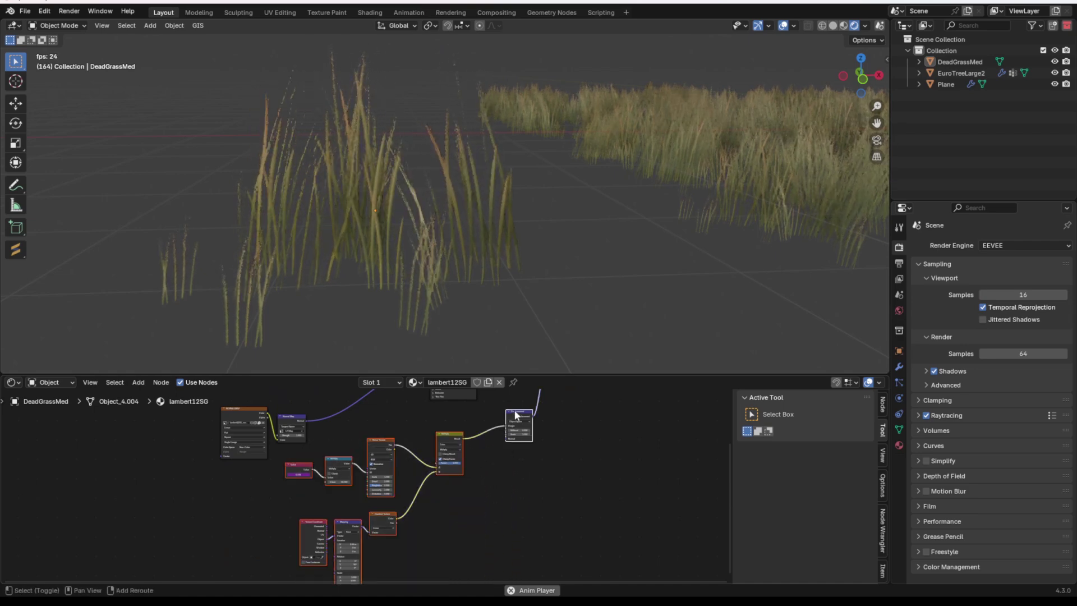
{"action": "key", "text": "ctrl+g"}
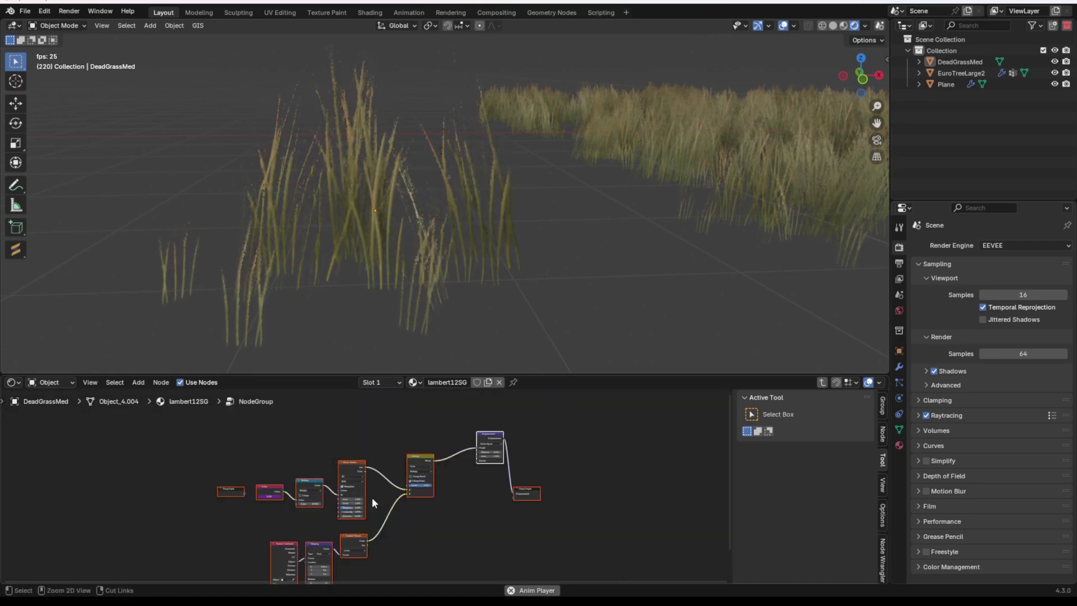
{"action": "key", "text": "Tab"}
Rename the new node group as Wind.
{"action": "scroll", "coordinate": [344, 485], "scroll_direction": "up", "scroll_amount": 3}
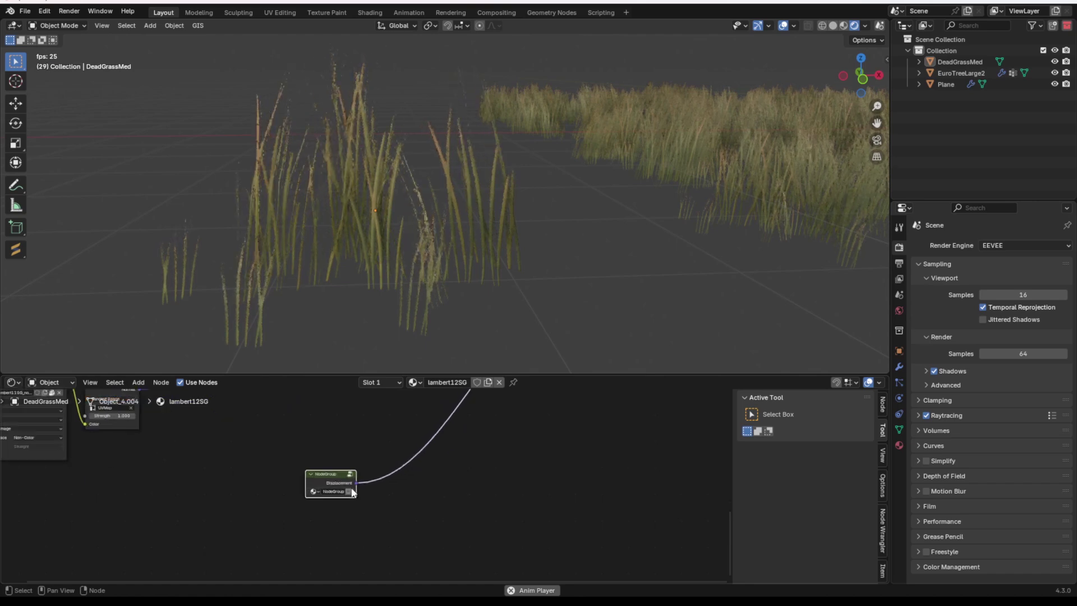
{"action": "scroll", "coordinate": [353, 492], "scroll_direction": "up", "scroll_amount": 2}
{"action": "double_click", "coordinate": [381, 498]}
{"action": "type", "text": "Wind"}
{"action": "key", "text": "Return"}
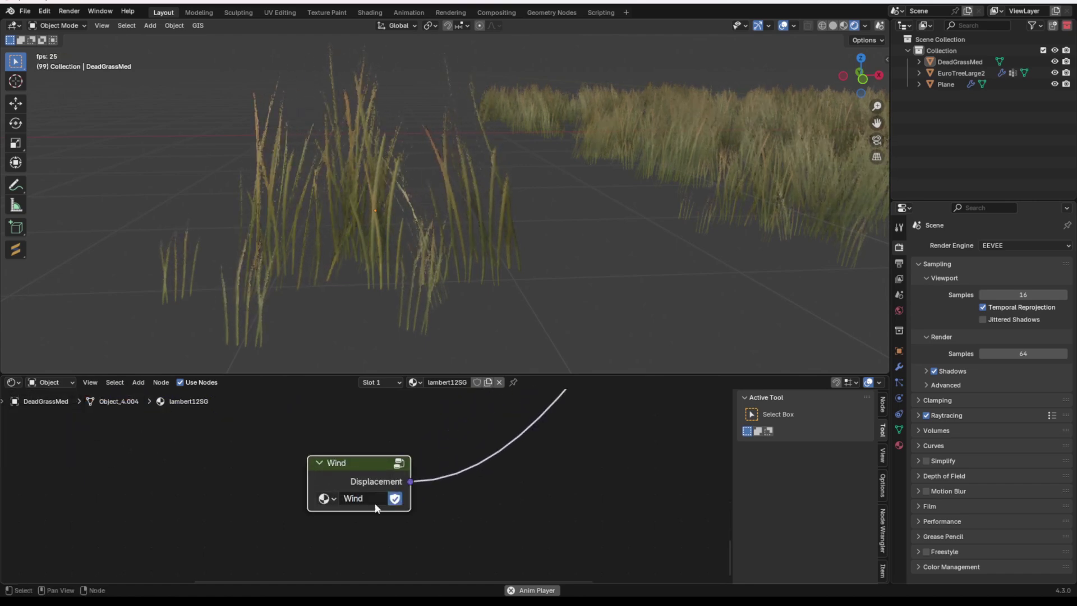
Inside the Wind group, place the Group Input below the Value node and expose the Math node's multiplier through it.
{"action": "key", "text": "Tab"}
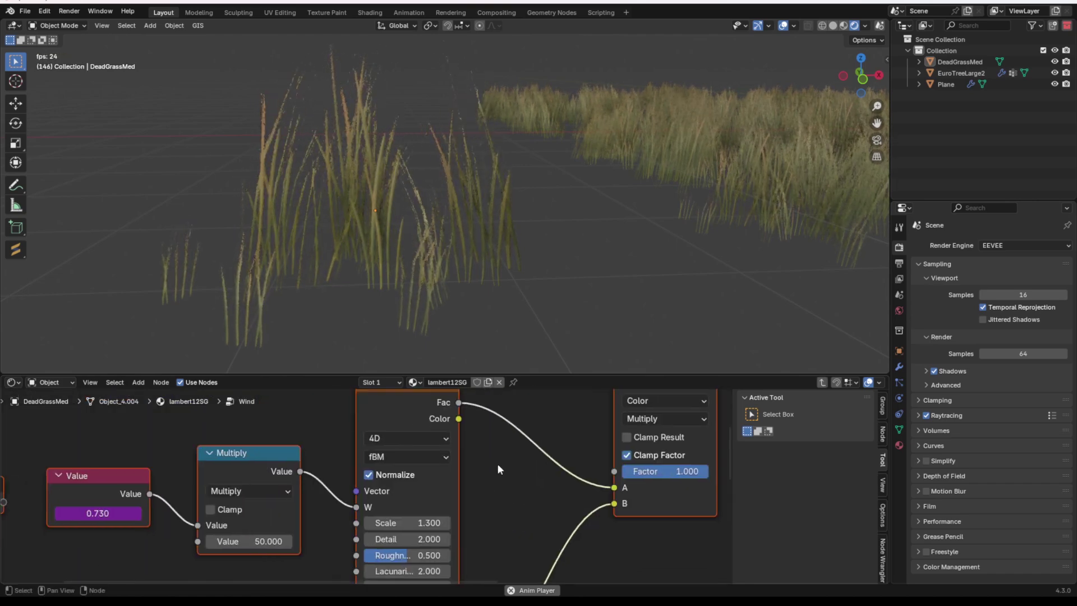
{"action": "scroll", "coordinate": [498, 470], "scroll_direction": "down", "scroll_amount": 5}
{"action": "middle_click_drag", "start_coordinate": [380, 511], "coordinate": [460, 466]}
{"action": "left_click", "coordinate": [430, 503]}
{"action": "middle_click_drag", "start_coordinate": [262, 448], "coordinate": [311, 456]}
{"action": "left_click_drag", "start_coordinate": [293, 459], "coordinate": [320, 504]}
{"action": "left_click_drag", "start_coordinate": [429, 481], "coordinate": [337, 495]}
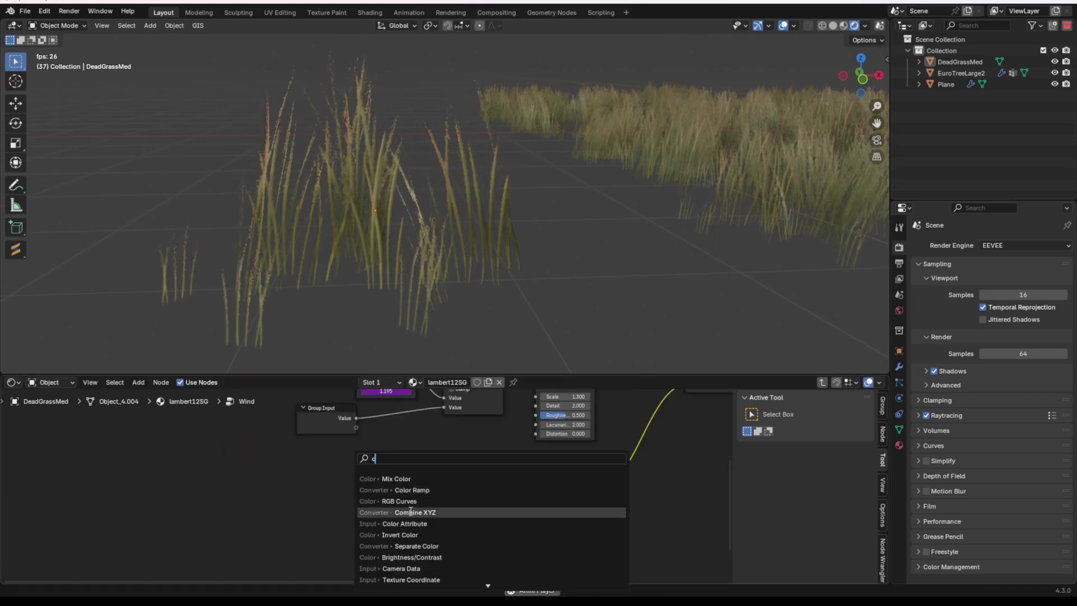
Add a Combine XYZ node beside the Texture Coordinate node and connect its Vector output to the Mapping node's Location.
{"action": "left_click", "coordinate": [411, 512]}
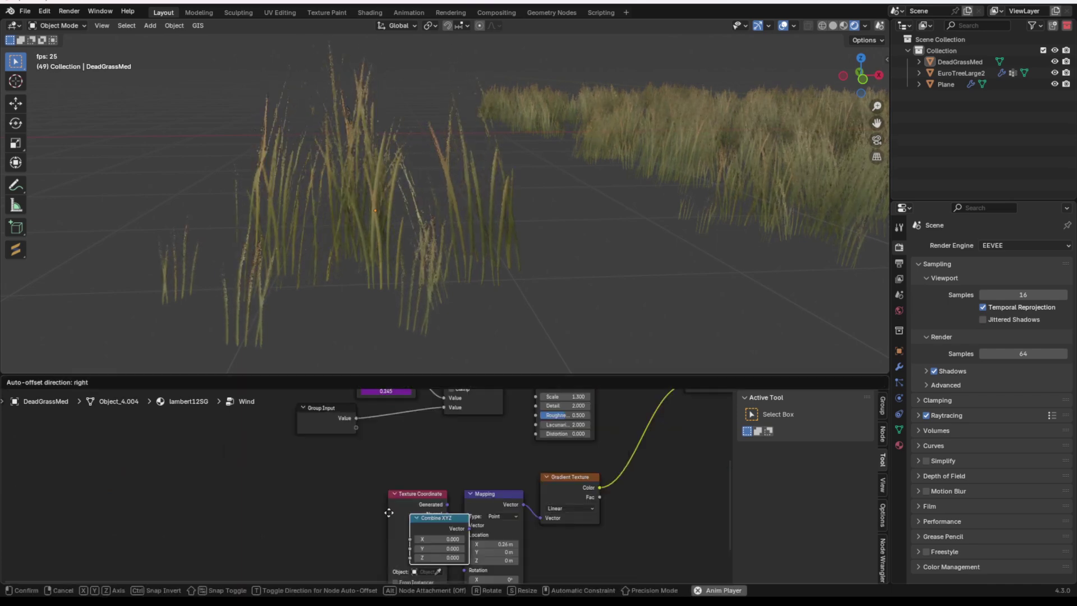
{"action": "left_click", "coordinate": [274, 511]}
{"action": "scroll", "coordinate": [389, 533], "scroll_direction": "up", "scroll_amount": 2}
{"action": "middle_click_drag", "start_coordinate": [389, 533], "coordinate": [408, 445]}
{"action": "left_click_drag", "start_coordinate": [496, 445], "coordinate": [371, 437]}
{"action": "key", "text": "g"}
{"action": "left_click", "coordinate": [388, 409]}
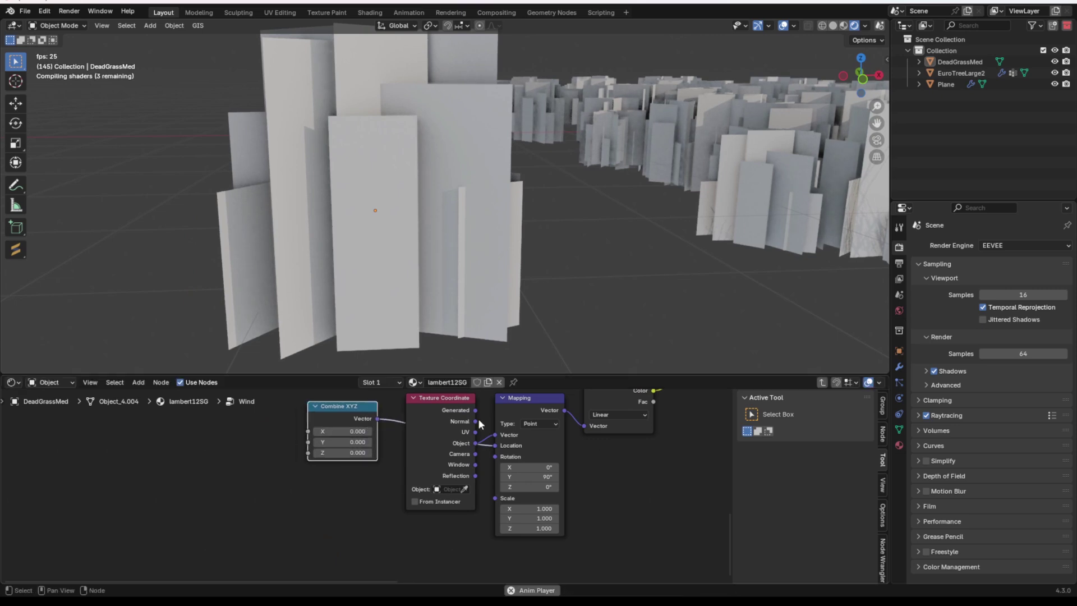
{"action": "middle_click_drag", "start_coordinate": [517, 419], "coordinate": [488, 465]}
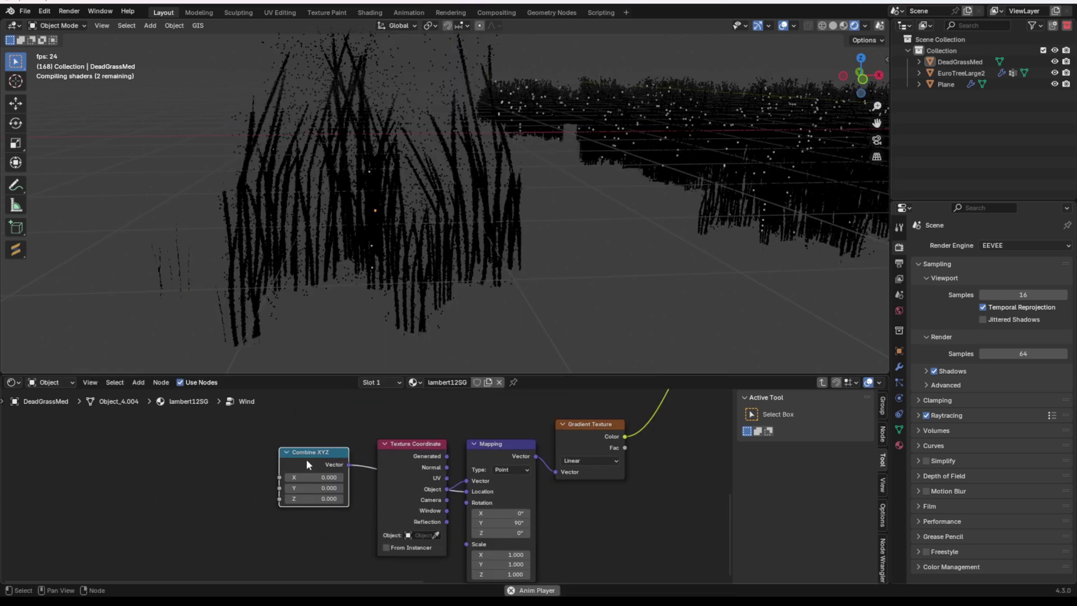
Expose the Combine XYZ node's X value through the Group Input and reposition the Group Input node.
{"action": "scroll", "coordinate": [307, 459], "scroll_direction": "down", "scroll_amount": 4}
{"action": "middle_click_drag", "start_coordinate": [307, 459], "coordinate": [444, 522]}
{"action": "left_click_drag", "start_coordinate": [424, 535], "coordinate": [333, 451]}
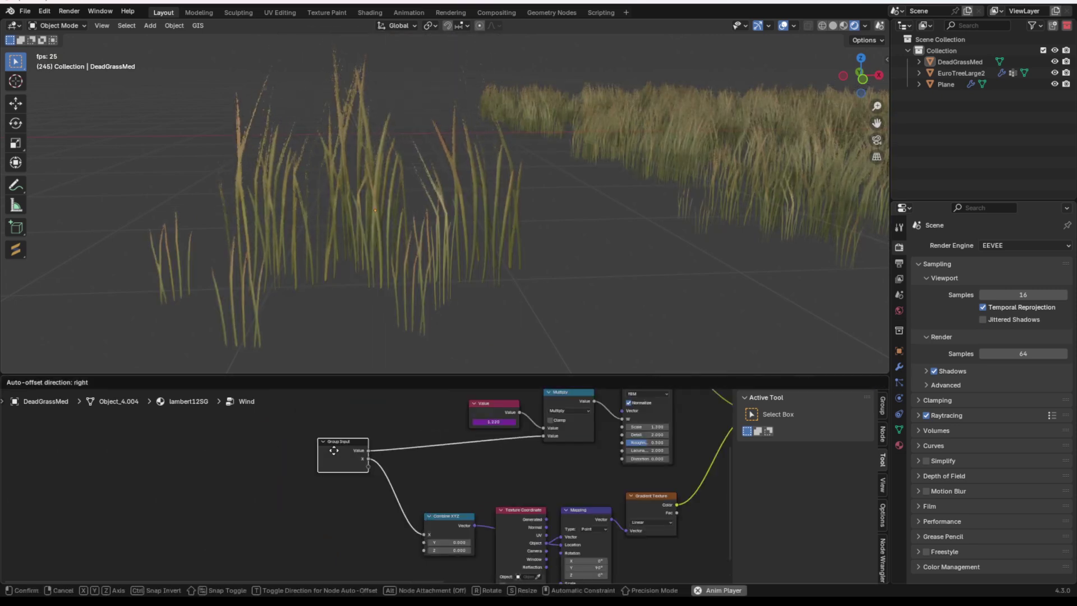
Expose the Displacement node's Scale and the Noise Texture's Scale as two further inputs of the Wind group.
{"action": "left_click_drag", "start_coordinate": [578, 404], "coordinate": [176, 501]}
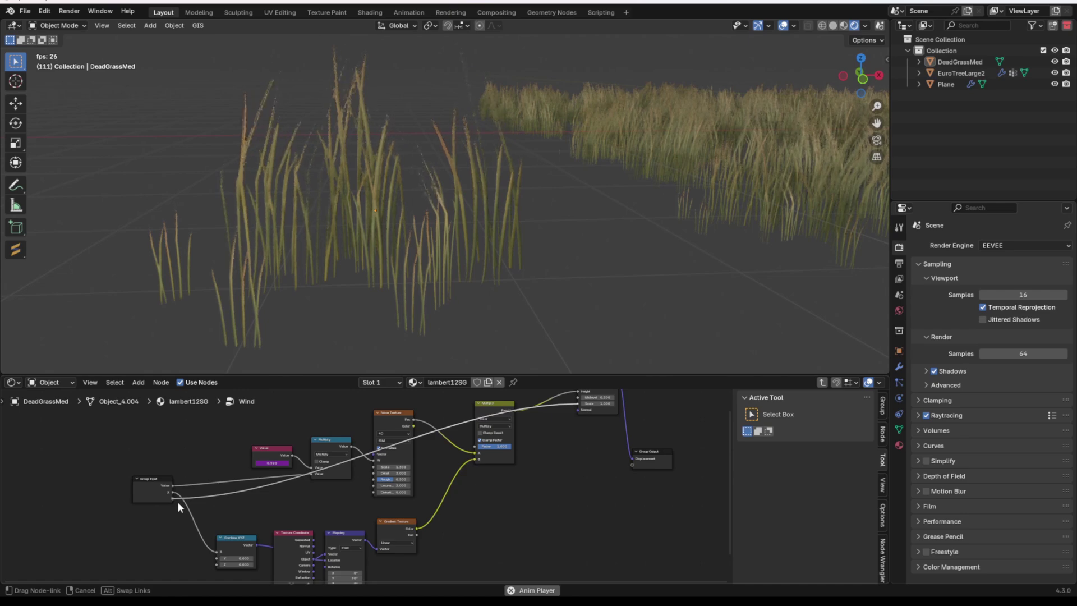
{"action": "middle_click_drag", "start_coordinate": [200, 503], "coordinate": [344, 503]}
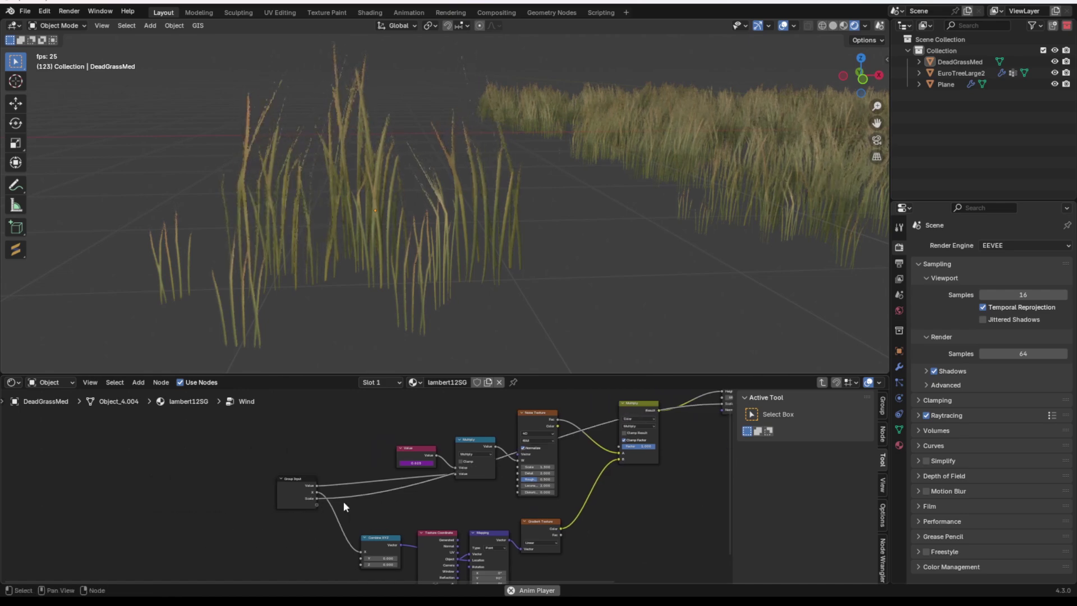
{"action": "scroll", "coordinate": [343, 501], "scroll_direction": "up", "scroll_amount": 3}
{"action": "left_click_drag", "start_coordinate": [617, 451], "coordinate": [322, 506]}
{"action": "left_click", "coordinate": [283, 497]}
{"action": "middle_click_drag", "start_coordinate": [282, 496], "coordinate": [335, 498]}
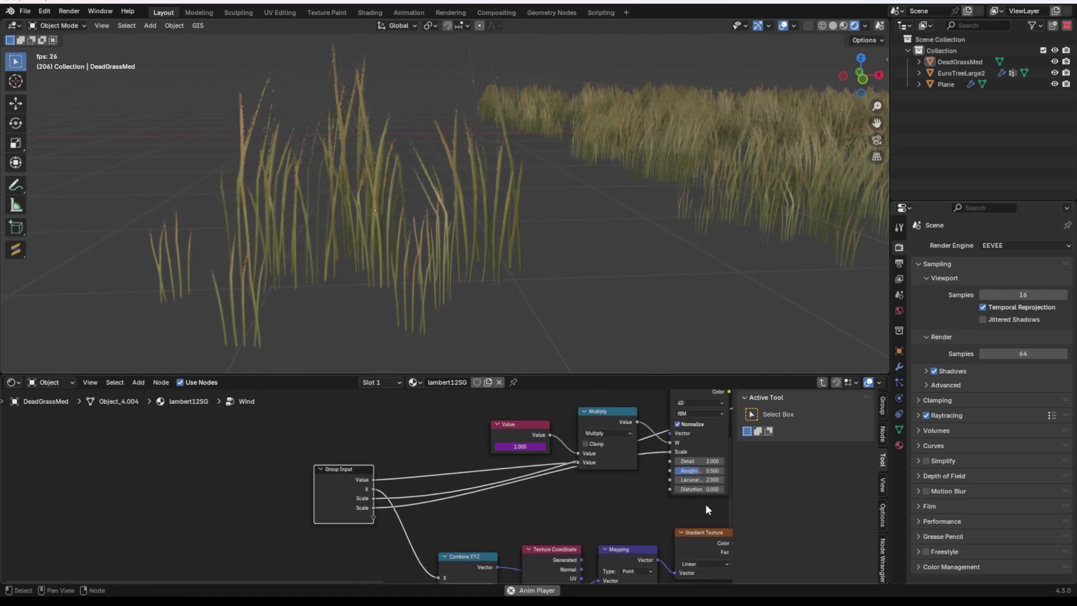
Rename the Wind group's Value input socket as Speed.
{"action": "left_click", "coordinate": [882, 412]}
{"action": "left_click", "coordinate": [782, 508]}
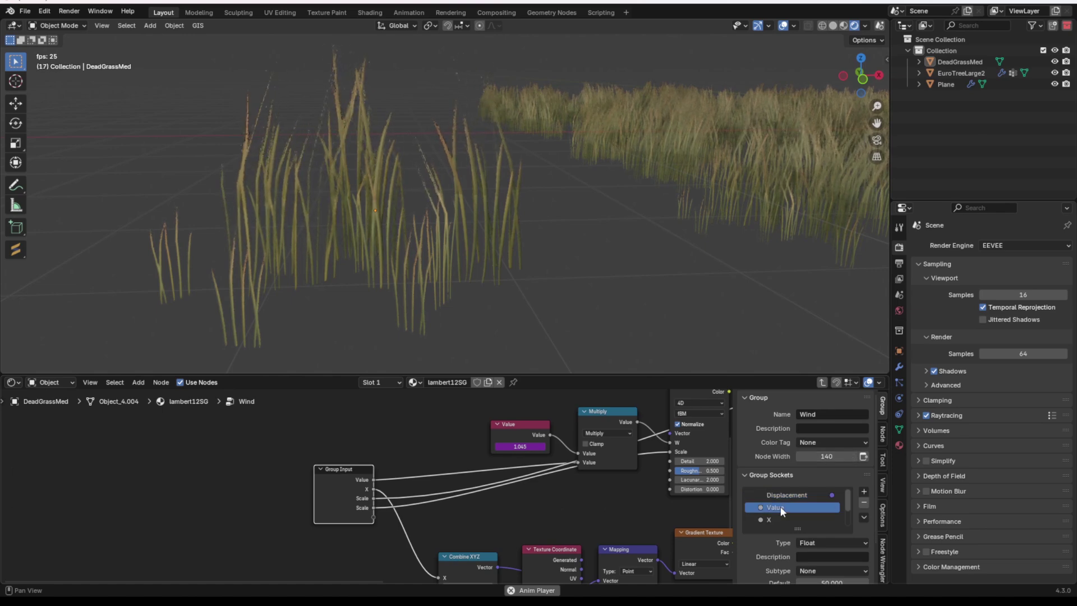
{"action": "double_click", "coordinate": [782, 508]}
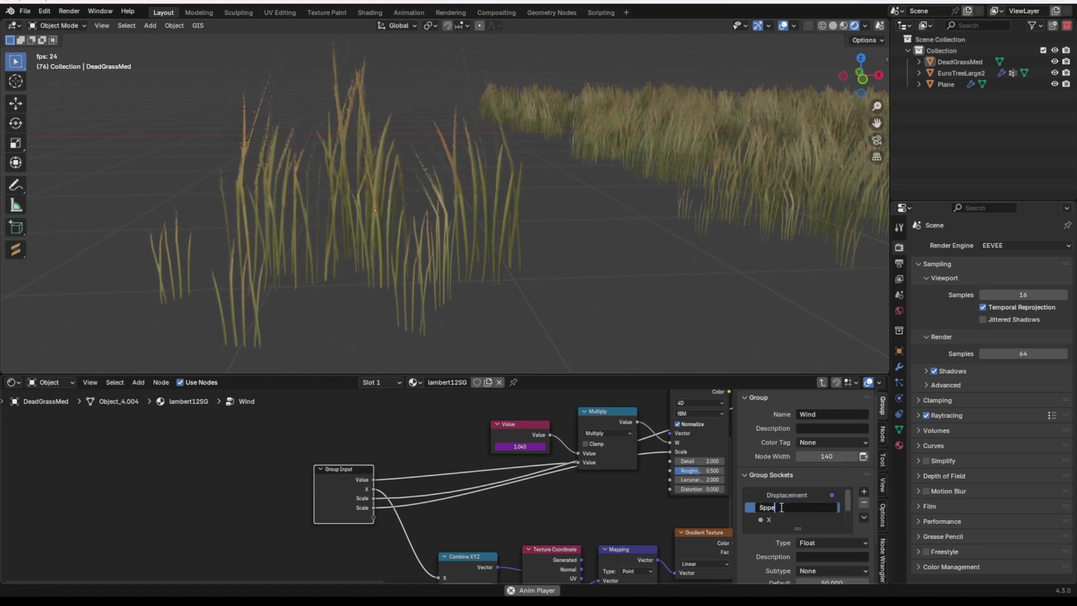
{"action": "type", "text": "Spe"}
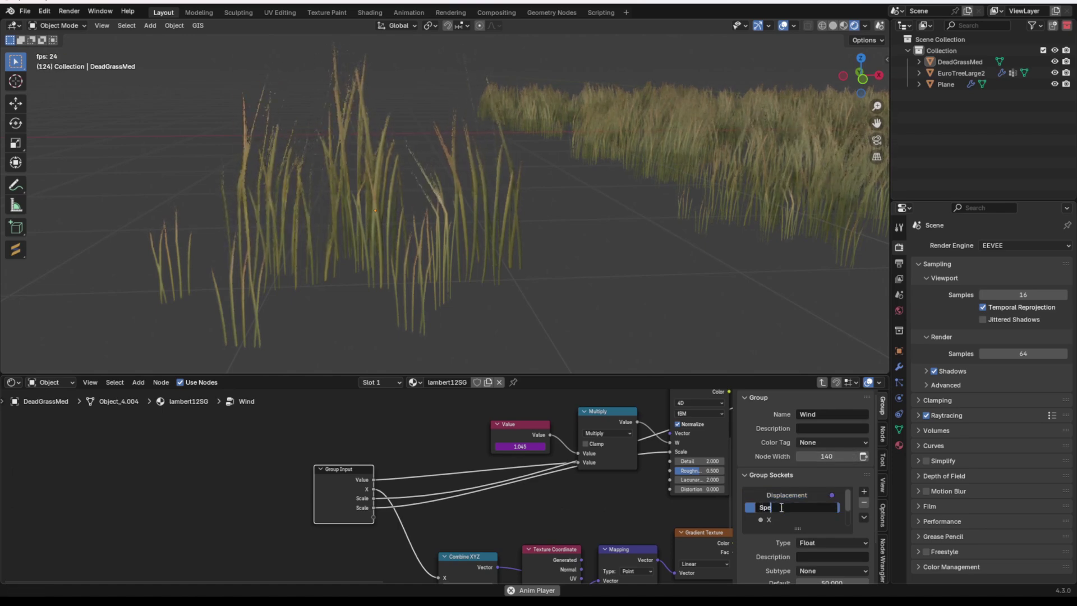
{"action": "type", "text": "ed"}
{"action": "key", "text": "Return"}
Rename the X input socket as HeightClamp and the first Scale socket as Displacement.
{"action": "middle_click_drag", "start_coordinate": [443, 551], "coordinate": [480, 531]}
{"action": "double_click", "coordinate": [785, 519]}
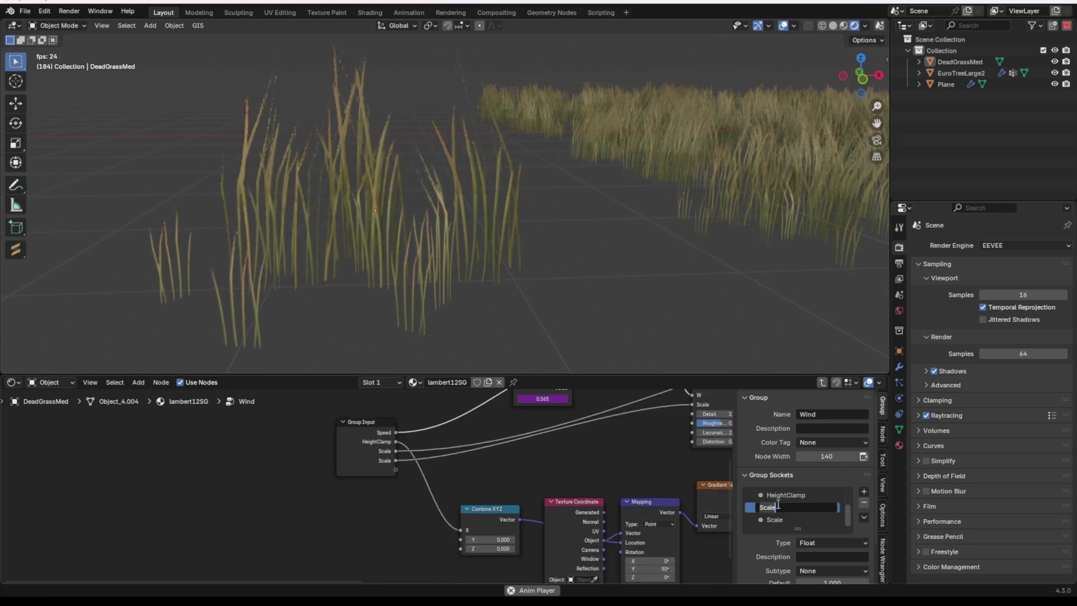
{"action": "type", "text": "Displacement"}
{"action": "key", "text": "Return"}
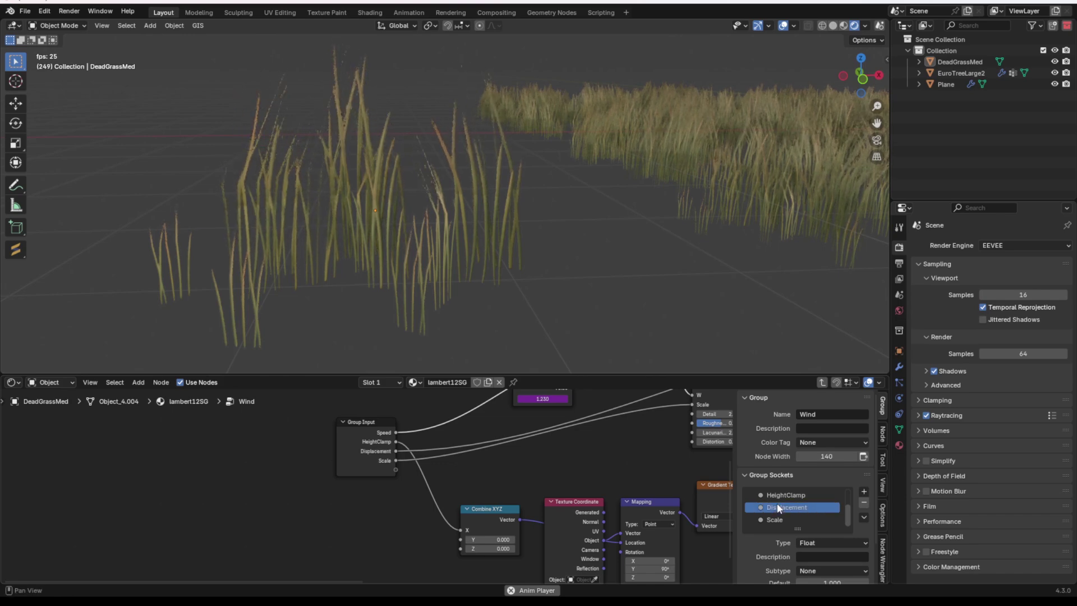
Rename the remaining Scale input socket, which drives the Noise Texture, as Jitter.
{"action": "left_click", "coordinate": [782, 520]}
{"action": "scroll", "coordinate": [522, 432], "scroll_direction": "down", "scroll_amount": 3}
{"action": "middle_click_drag", "start_coordinate": [513, 434], "coordinate": [440, 482]}
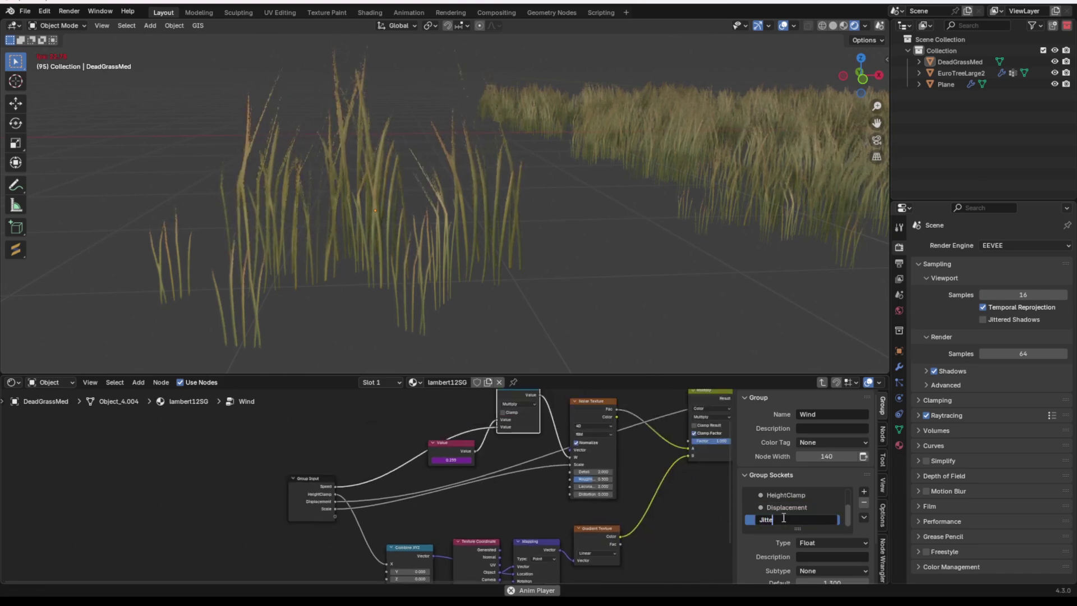
Exit the Wind group and reposition its node slightly in the grass material.
{"action": "key", "text": "Tab"}
{"action": "scroll", "coordinate": [362, 494], "scroll_direction": "down", "scroll_amount": 1}
{"action": "middle_click_drag", "start_coordinate": [455, 530], "coordinate": [334, 435]}
{"action": "scroll", "coordinate": [342, 441], "scroll_direction": "up", "scroll_amount": 7}
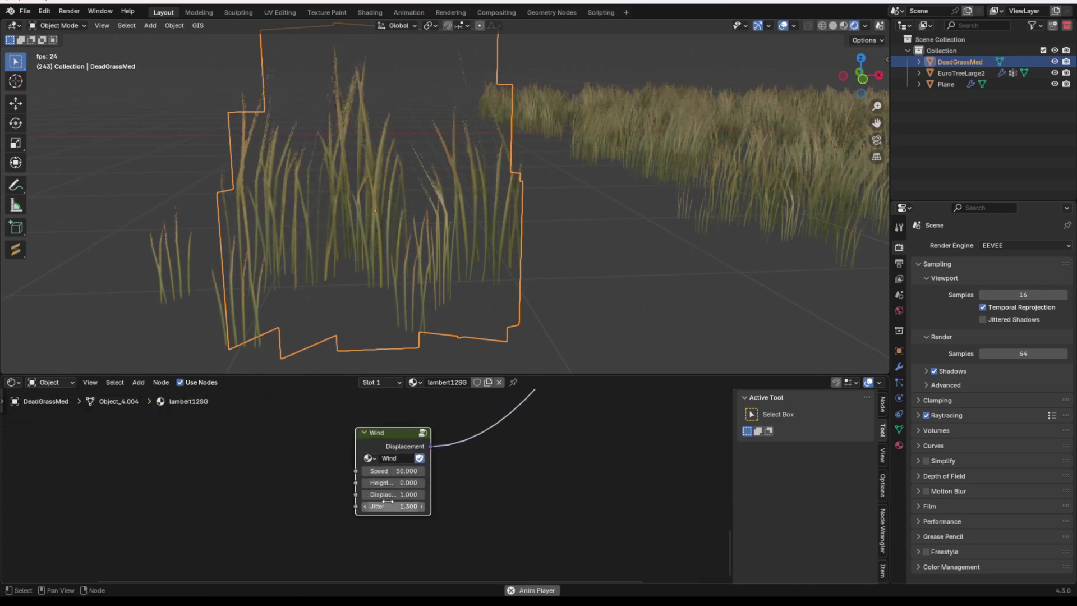
{"action": "left_click_drag", "start_coordinate": [387, 438], "coordinate": [371, 446]}
{"action": "middle_click_drag", "start_coordinate": [372, 445], "coordinate": [392, 460]}
{"action": "scroll", "coordinate": [392, 463], "scroll_direction": "up", "scroll_amount": 3}
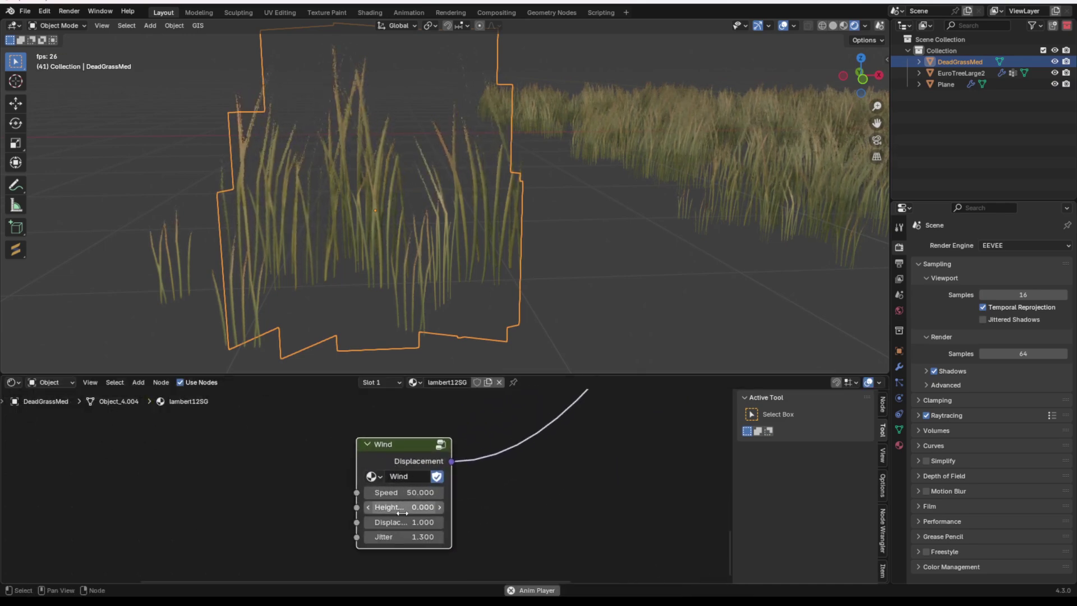
Try a higher Jitter on the Wind node, and set it to 0.2.
{"action": "left_click_drag", "start_coordinate": [414, 536], "coordinate": [487, 536]}
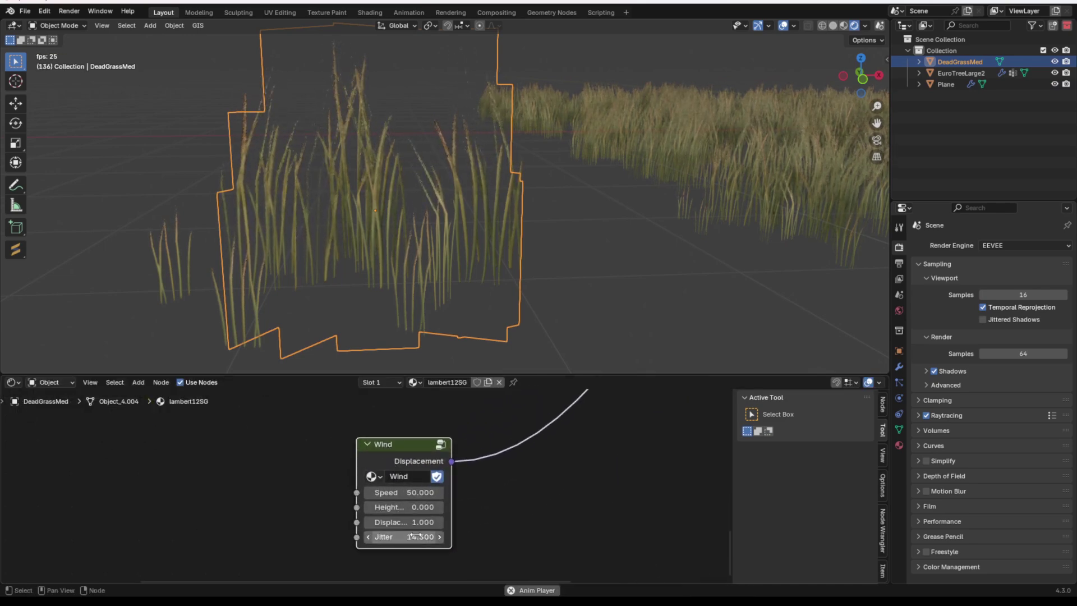
{"action": "left_click", "coordinate": [416, 536]}
{"action": "type", "text": "0.2"}
{"action": "key", "text": "Return"}
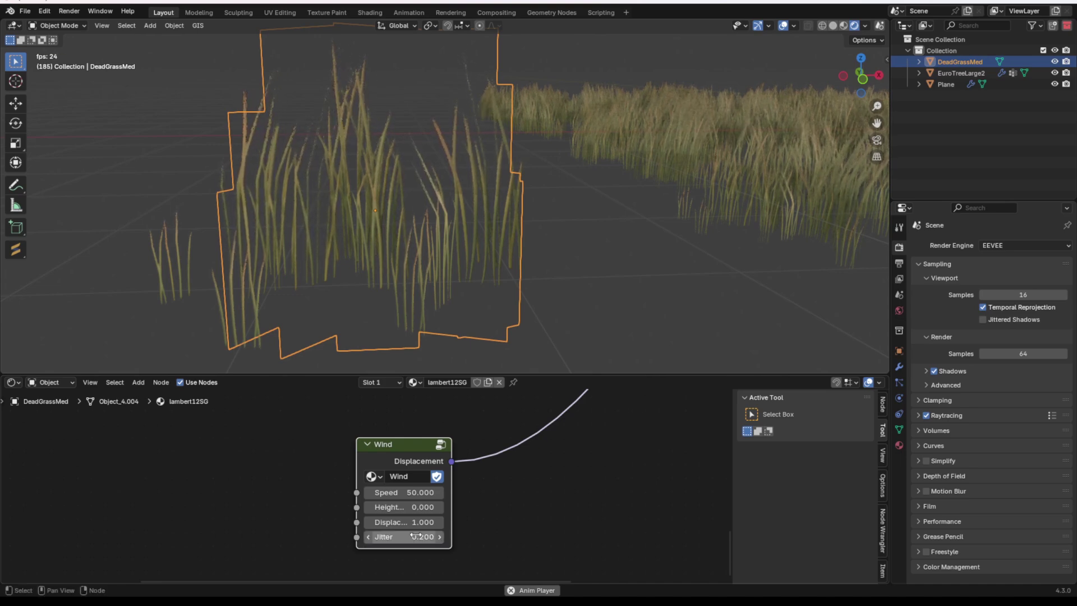
{"action": "scroll", "coordinate": [368, 150], "scroll_direction": "down", "scroll_amount": 6}
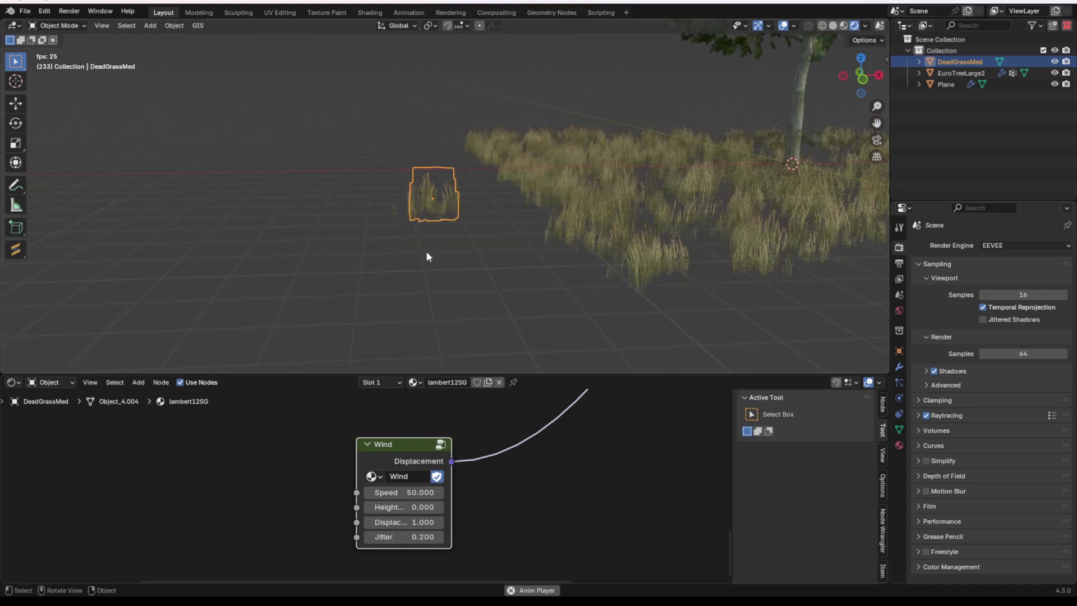
{"action": "scroll", "coordinate": [426, 257], "scroll_direction": "up", "scroll_amount": 6}
Inside the Wind group, move the Noise Texture up and add Texture Coordinate and Mapping nodes feeding its Vector.
{"action": "key", "text": "Tab"}
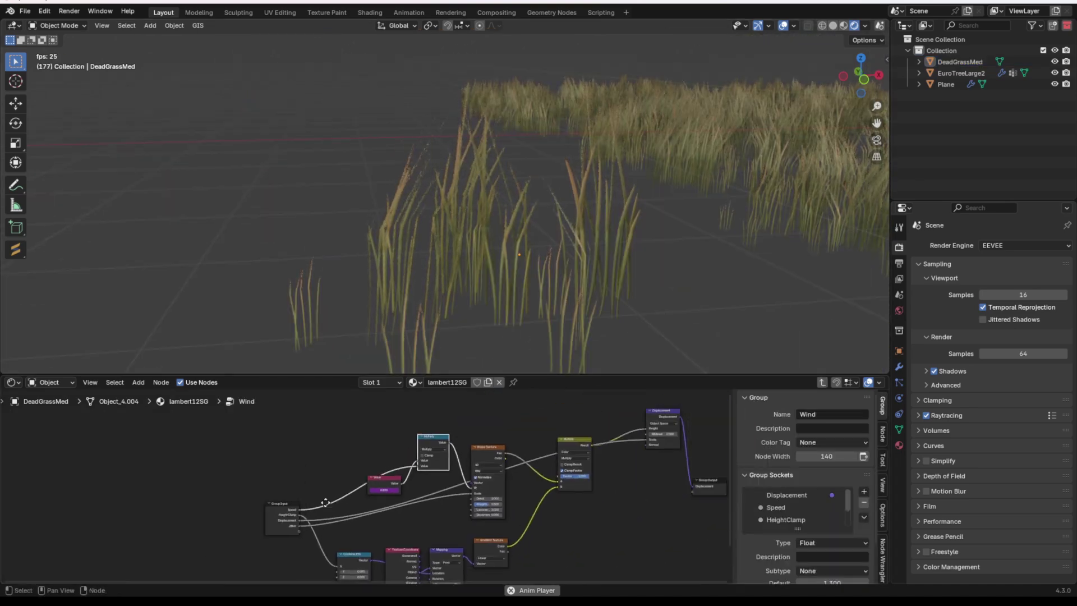
{"action": "scroll", "coordinate": [257, 548], "scroll_direction": "up", "scroll_amount": 5}
{"action": "middle_click_drag", "start_coordinate": [325, 502], "coordinate": [371, 461]}
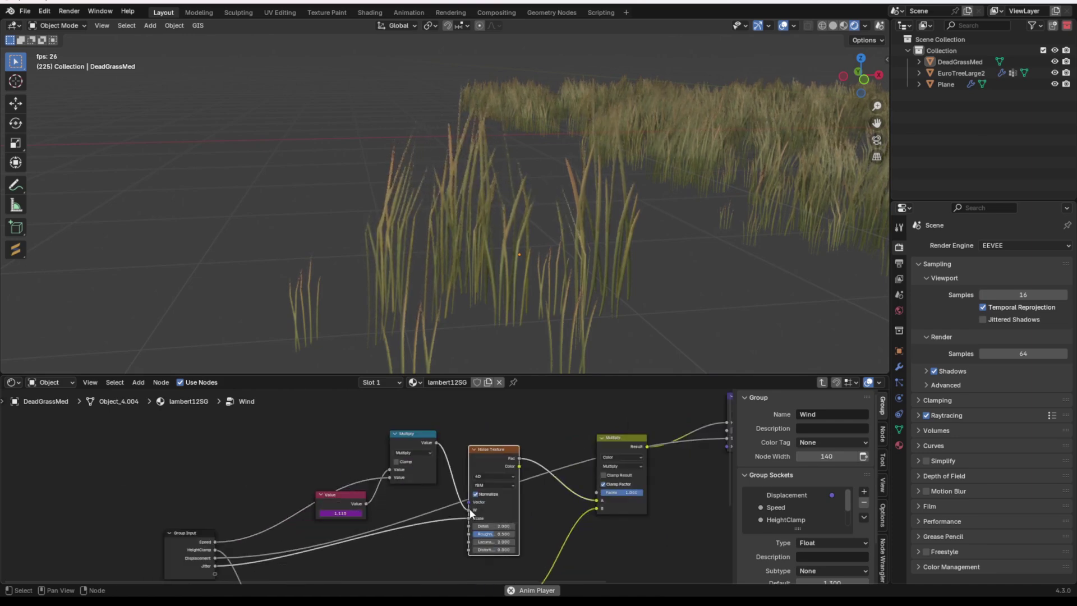
{"action": "left_click_drag", "start_coordinate": [491, 459], "coordinate": [496, 384]}
{"action": "middle_click_drag", "start_coordinate": [487, 420], "coordinate": [466, 492]}
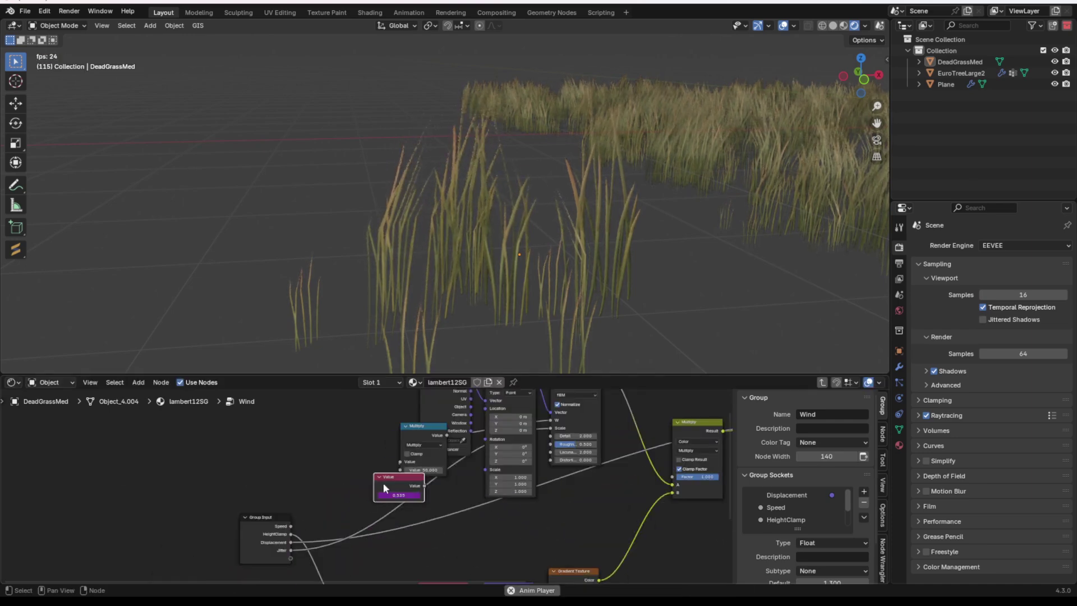
Move the Value node clear of the Multiply node and reconnect the group's Speed input to the multiplier.
{"action": "left_click_drag", "start_coordinate": [383, 483], "coordinate": [308, 468]}
{"action": "left_click", "coordinate": [319, 454]}
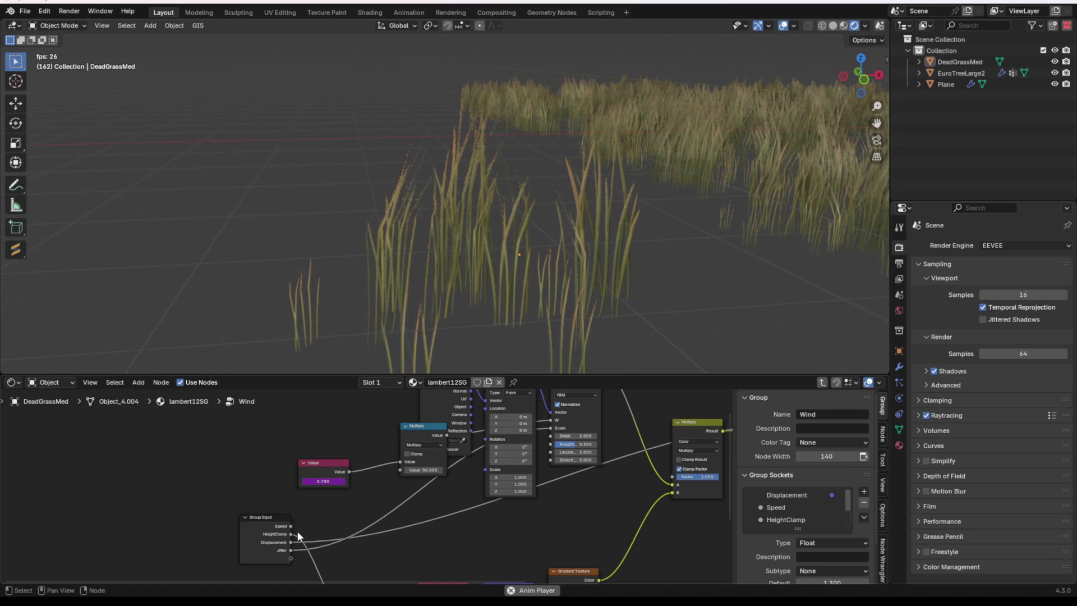
{"action": "left_click_drag", "start_coordinate": [291, 526], "coordinate": [346, 440]}
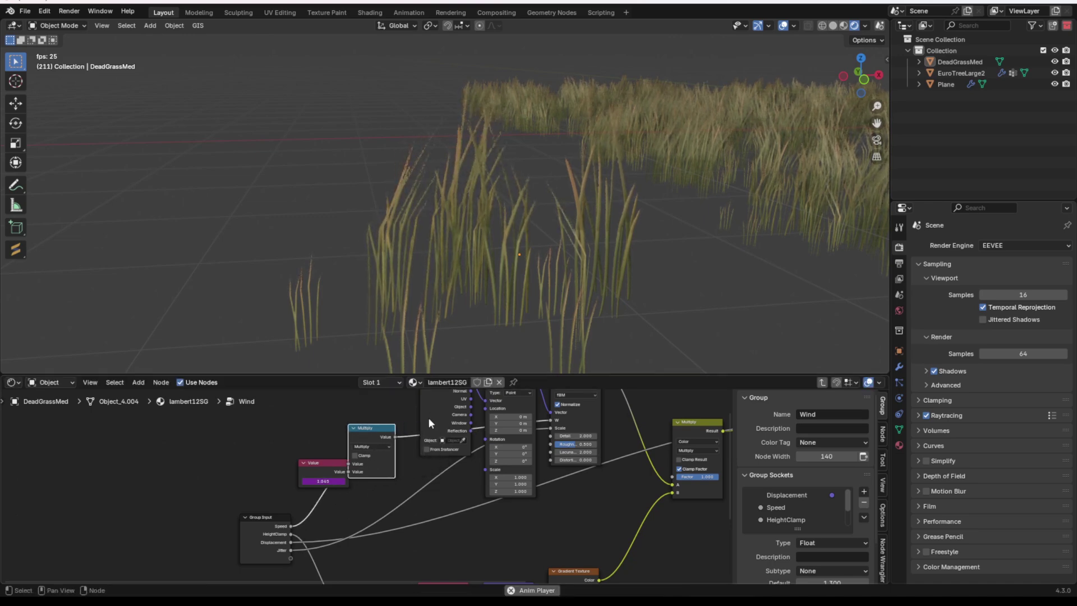
Connect the Multiply node's output to the noise Mapping node's Location and set its Z rotation to 16.1°.
{"action": "middle_click_drag", "start_coordinate": [422, 425], "coordinate": [379, 497]}
{"action": "scroll", "coordinate": [379, 498], "scroll_direction": "up", "scroll_amount": 1}
{"action": "left_click_drag", "start_coordinate": [347, 510], "coordinate": [452, 477]}
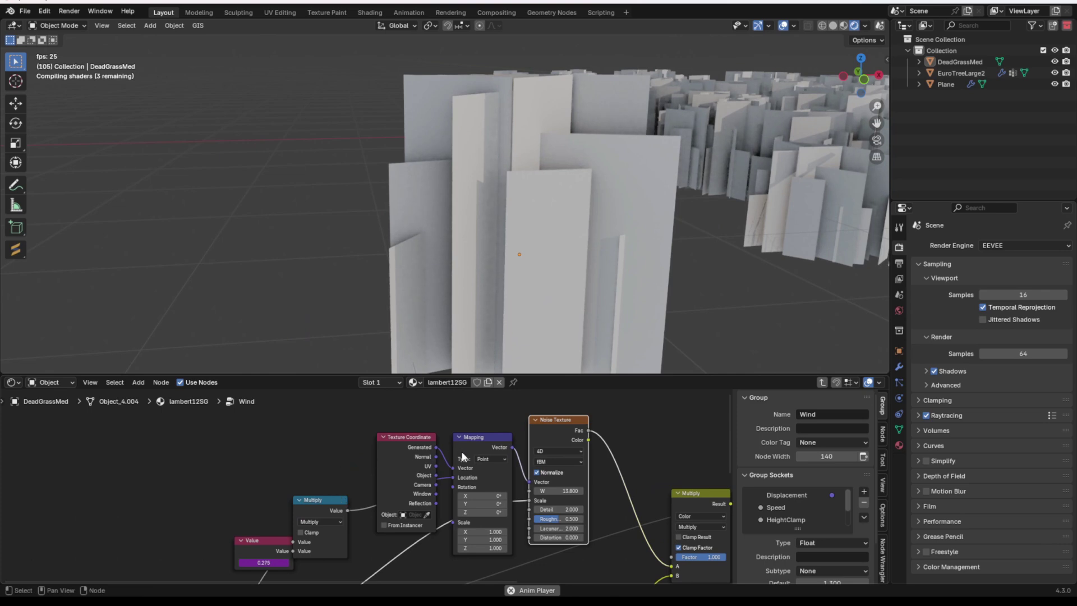
{"action": "left_click_drag", "start_coordinate": [476, 513], "coordinate": [494, 512]}
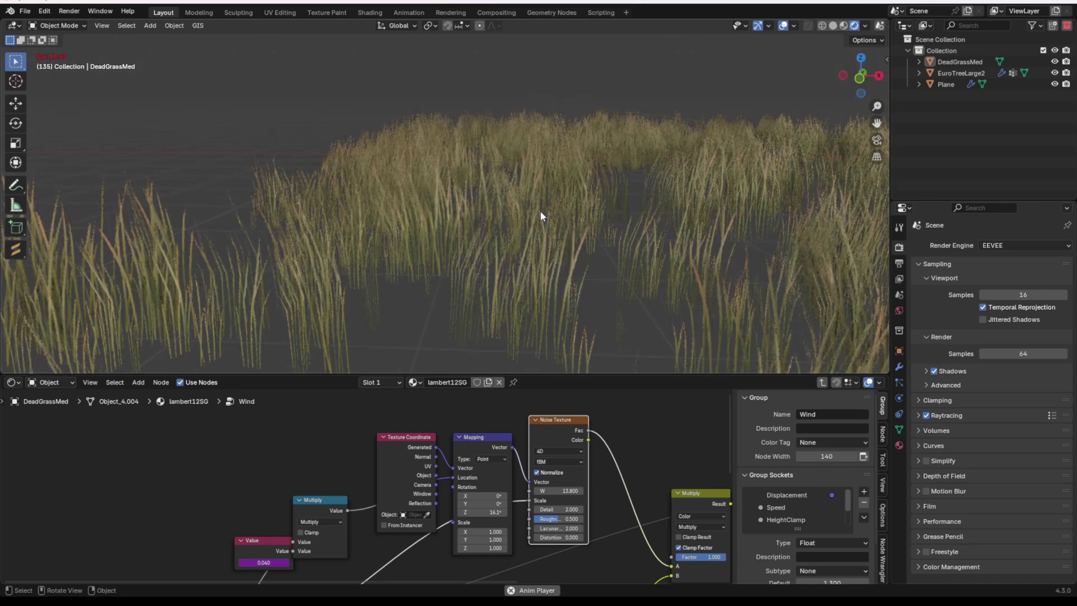
Feed the noise Mapping node's Vector from the Texture Coordinate's Object output and move the Texture Coordinate node aside.
{"action": "middle_click_drag", "start_coordinate": [390, 515], "coordinate": [413, 492]}
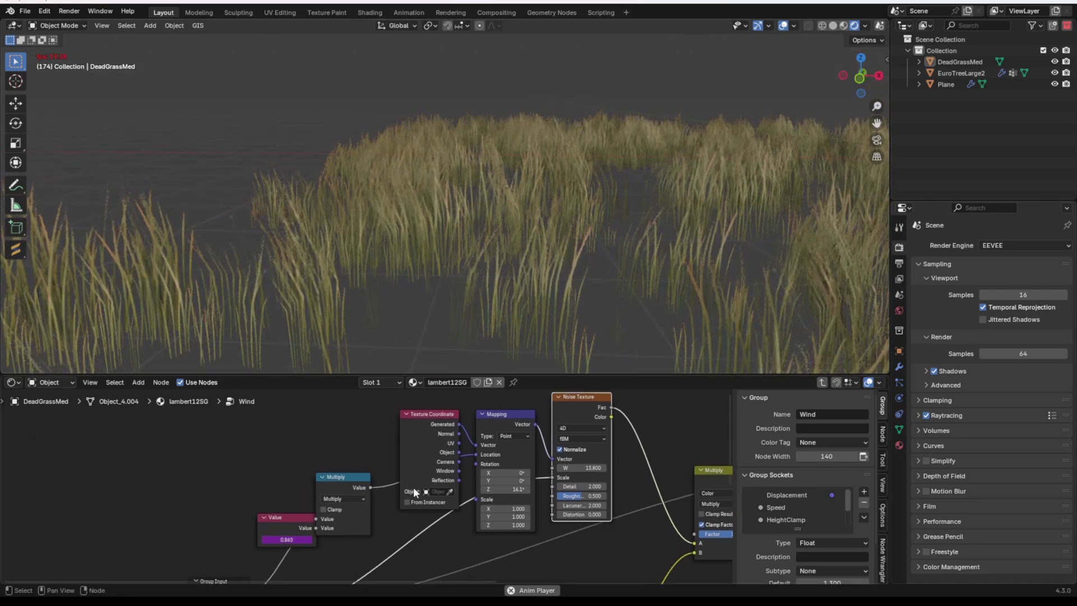
{"action": "scroll", "coordinate": [413, 491], "scroll_direction": "up", "scroll_amount": 1}
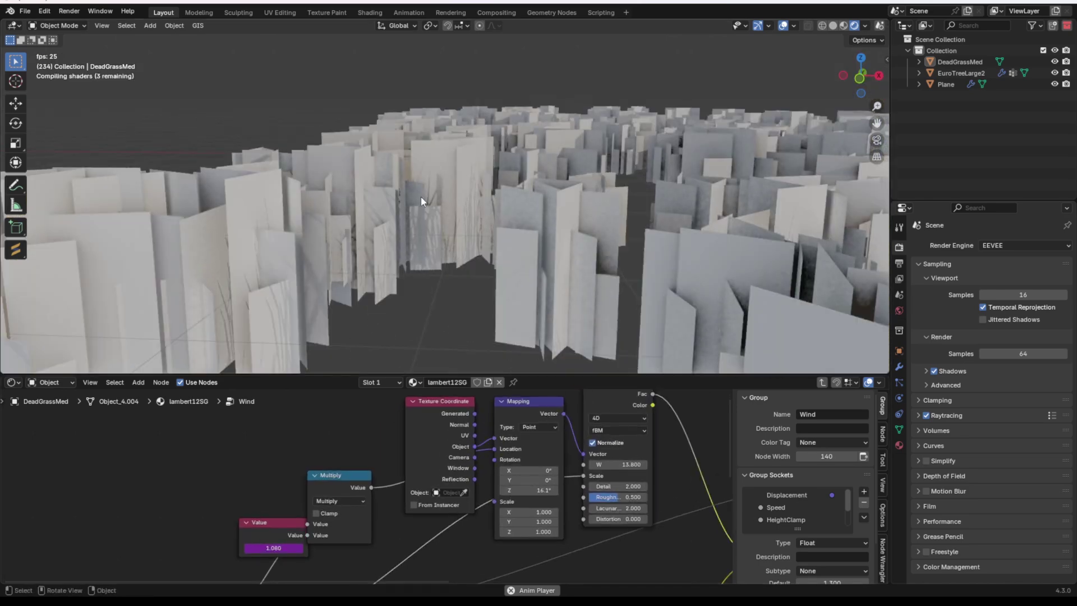
{"action": "left_click_drag", "start_coordinate": [420, 419], "coordinate": [386, 398]}
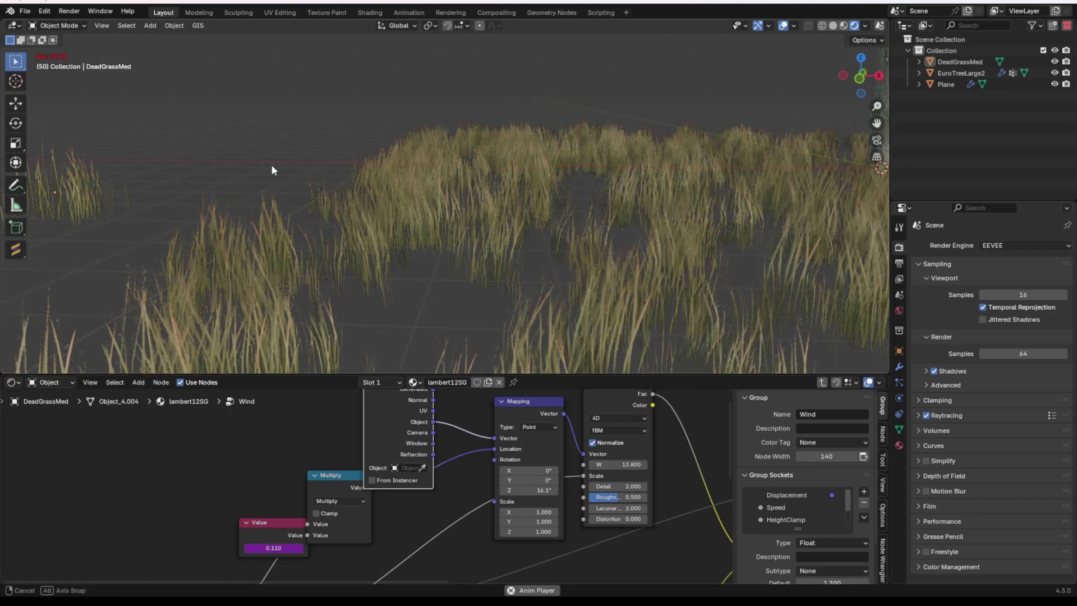
{"action": "middle_click_drag", "start_coordinate": [271, 164], "coordinate": [313, 167]}
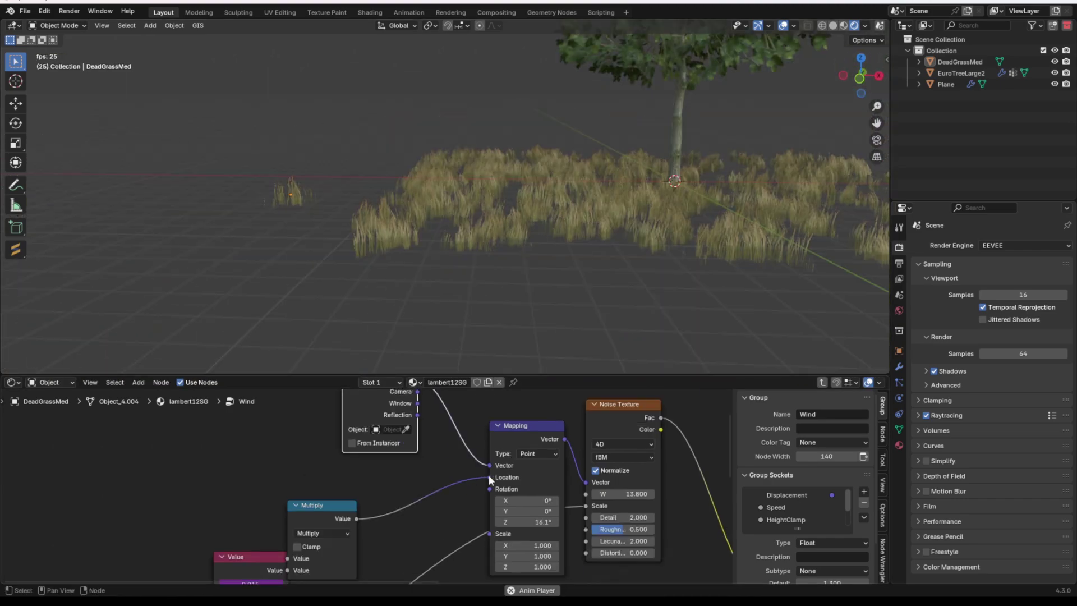
Connect the Multiply output to the Noise Texture's W, then exit the group and set the Wind node's Displacement to 2.7.
{"action": "middle_click_drag", "start_coordinate": [352, 521], "coordinate": [381, 485]}
{"action": "left_click_drag", "start_coordinate": [381, 484], "coordinate": [615, 458]}
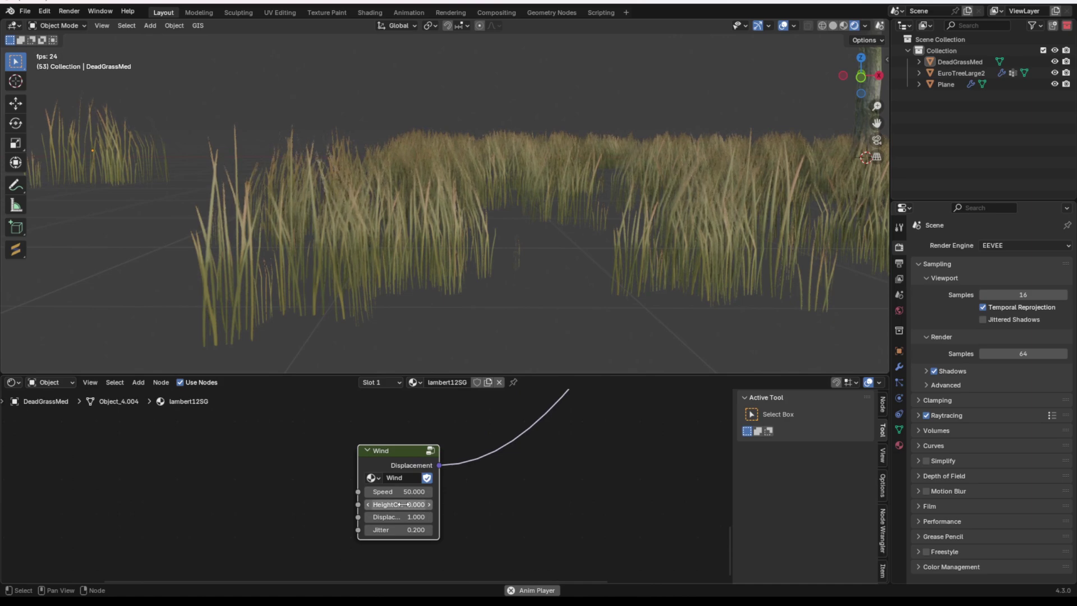
{"action": "left_click_drag", "start_coordinate": [397, 517], "coordinate": [457, 516]}
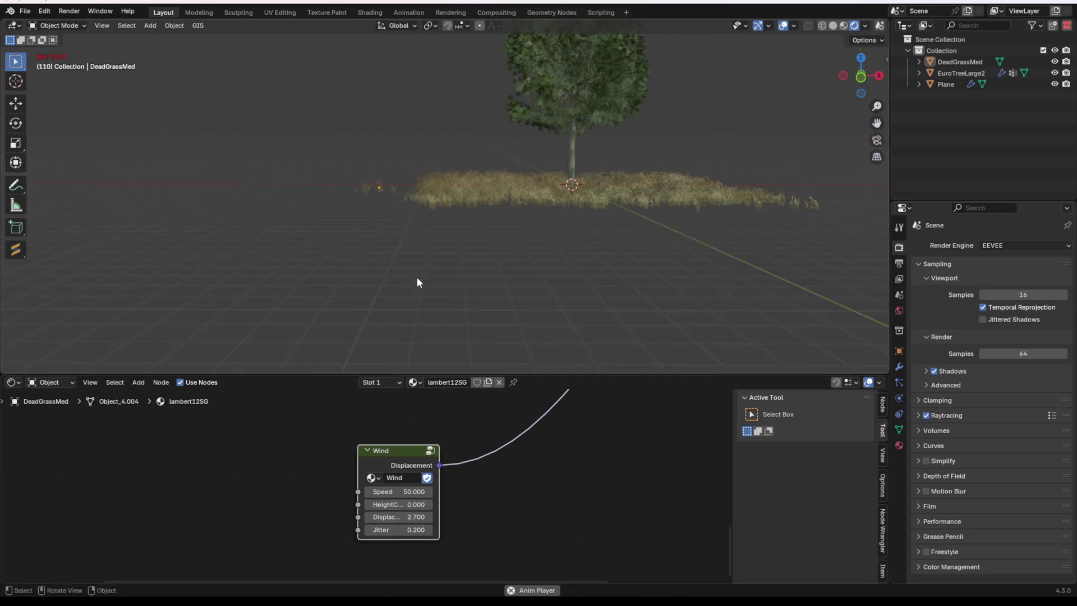
{"action": "middle_click_drag", "start_coordinate": [417, 277], "coordinate": [493, 152]}
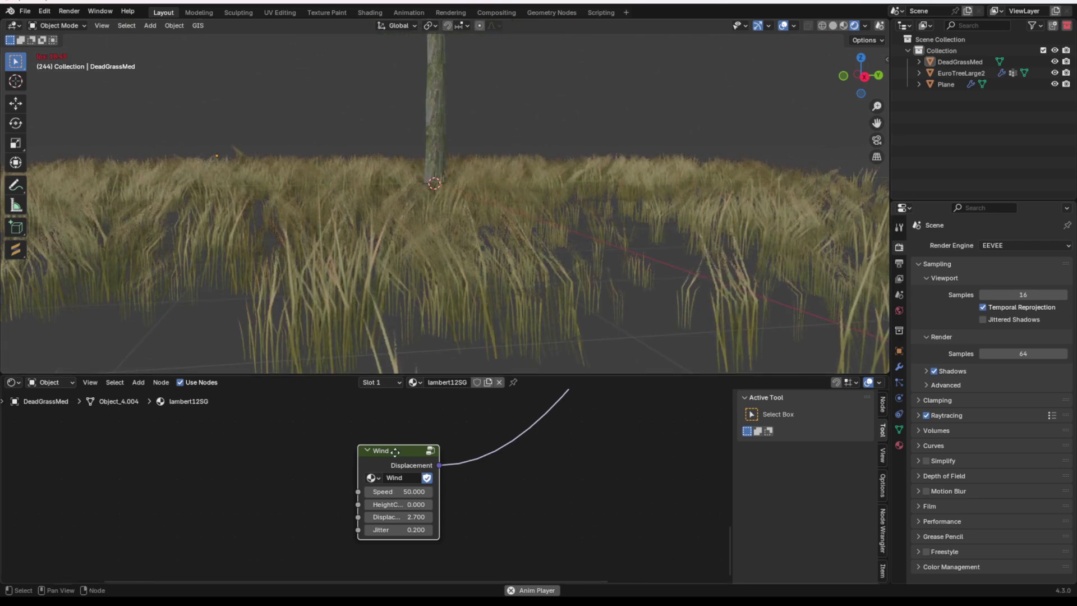
{"action": "left_click", "coordinate": [497, 200]}
{"action": "left_click", "coordinate": [719, 99]}
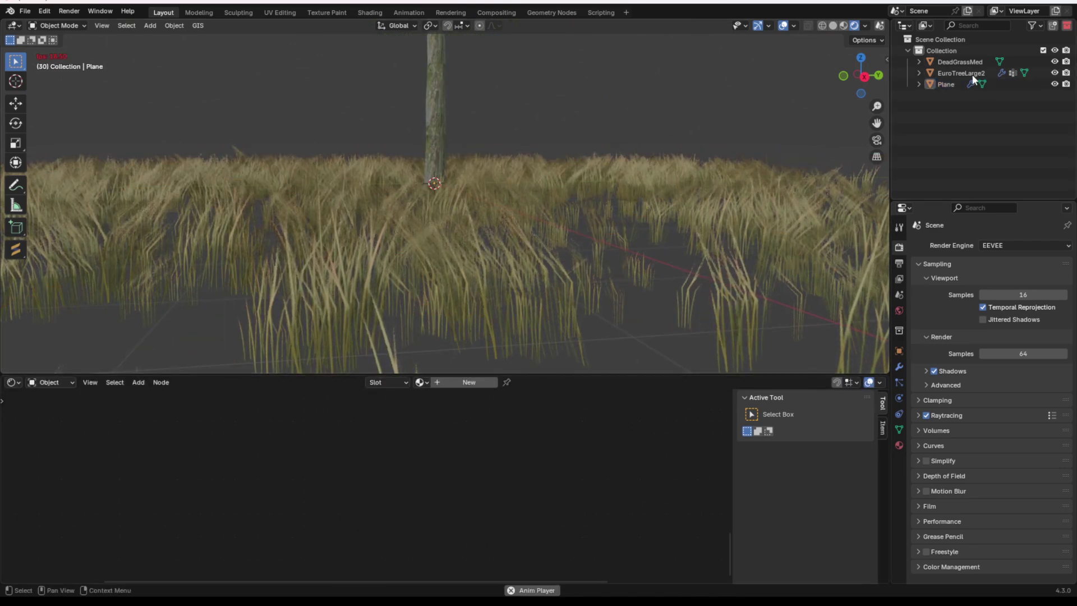
{"action": "left_click", "coordinate": [963, 61]}
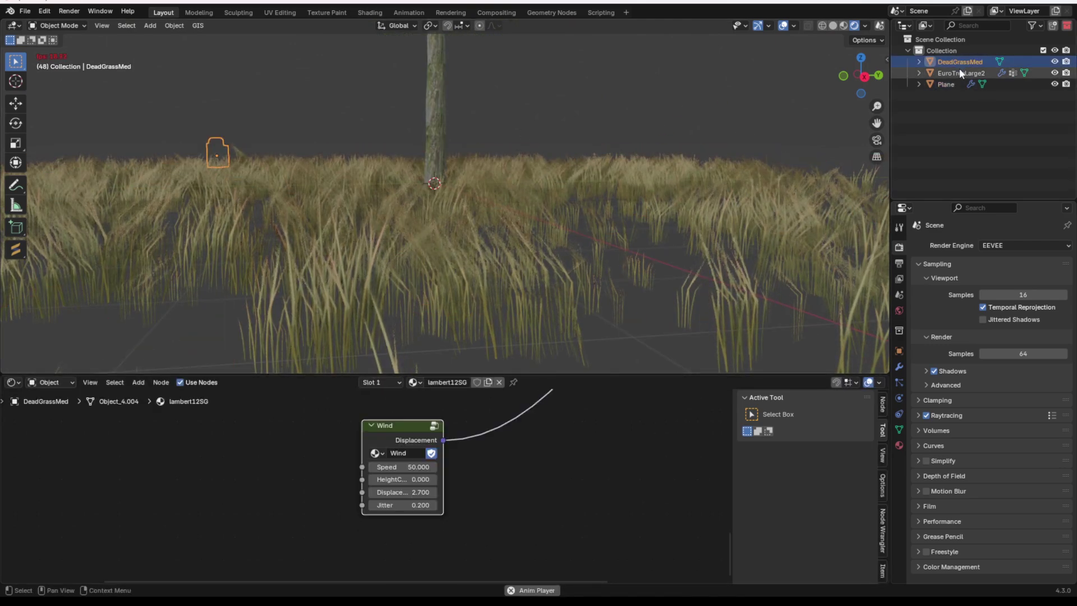
{"action": "left_click", "coordinate": [275, 157]}
{"action": "left_click", "coordinate": [309, 134]}
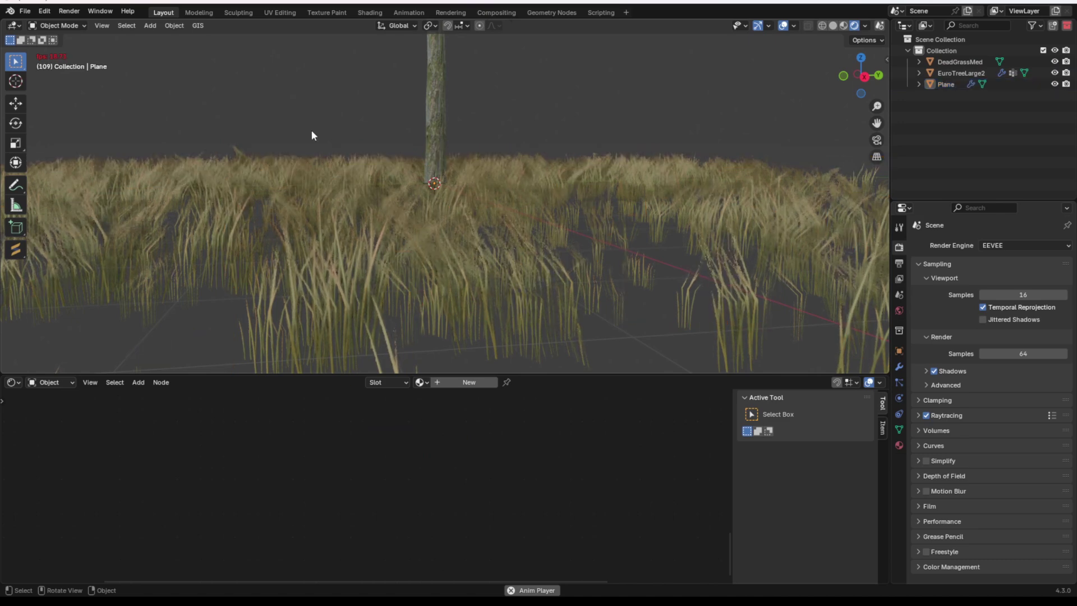
{"action": "left_click", "coordinate": [387, 194]}
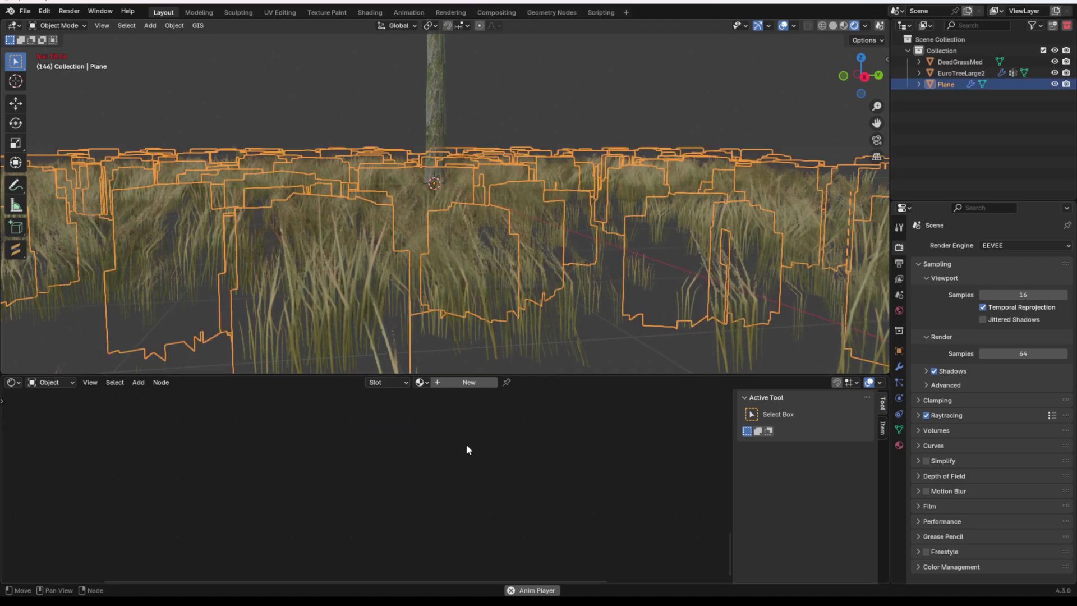
Select the EuroTreeLarge2 tree to bring up its Branch02-main material nodes.
{"action": "scroll", "coordinate": [561, 141], "scroll_direction": "down", "scroll_amount": 8}
{"action": "left_click", "coordinate": [486, 171]}
{"action": "middle_click_drag", "start_coordinate": [485, 166], "coordinate": [549, 148]}
{"action": "left_click", "coordinate": [549, 149]}
{"action": "middle_click_drag", "start_coordinate": [633, 131], "coordinate": [525, 161]}
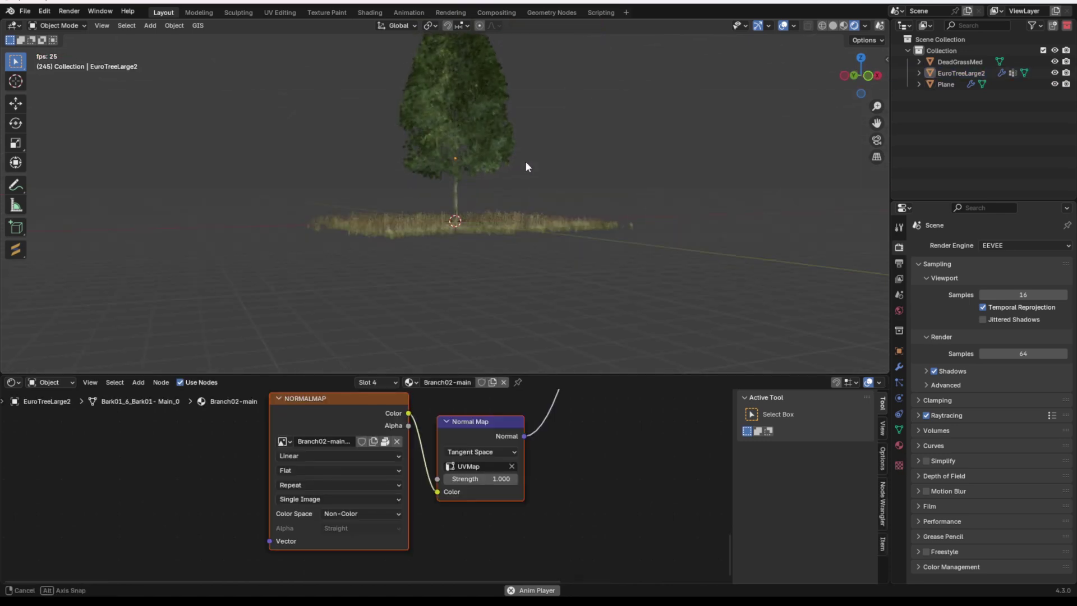
{"action": "scroll", "coordinate": [525, 162], "scroll_direction": "up", "scroll_amount": 4}
{"action": "left_click", "coordinate": [487, 150]}
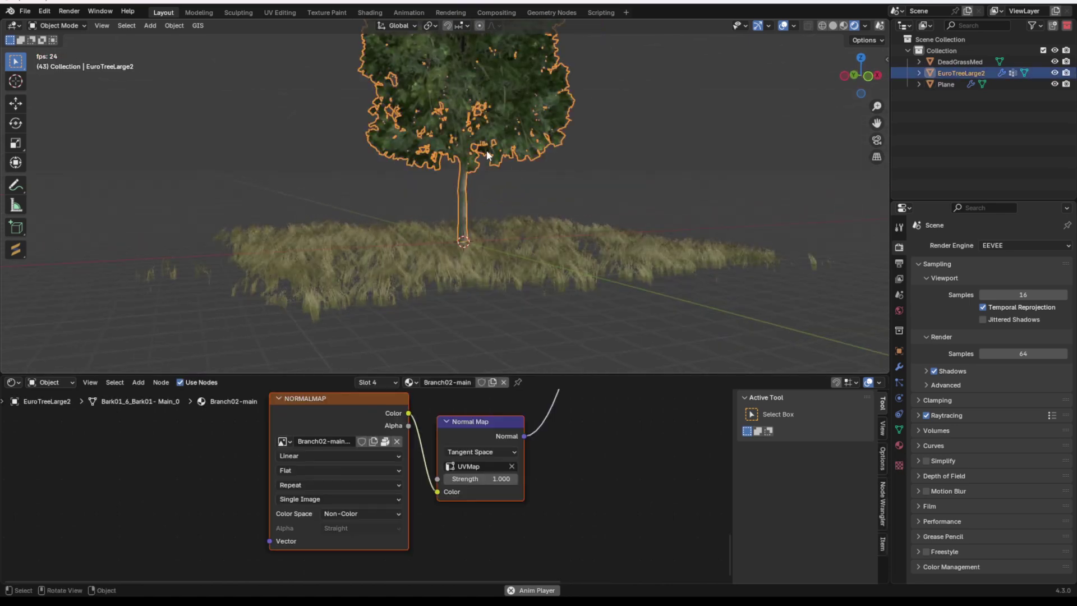
Set the tree's Displace modifier to Strength 0.990 and Midlevel 0.418, then deselect the tree.
{"action": "scroll", "coordinate": [544, 443], "scroll_direction": "down", "scroll_amount": 3}
{"action": "left_click", "coordinate": [900, 367]}
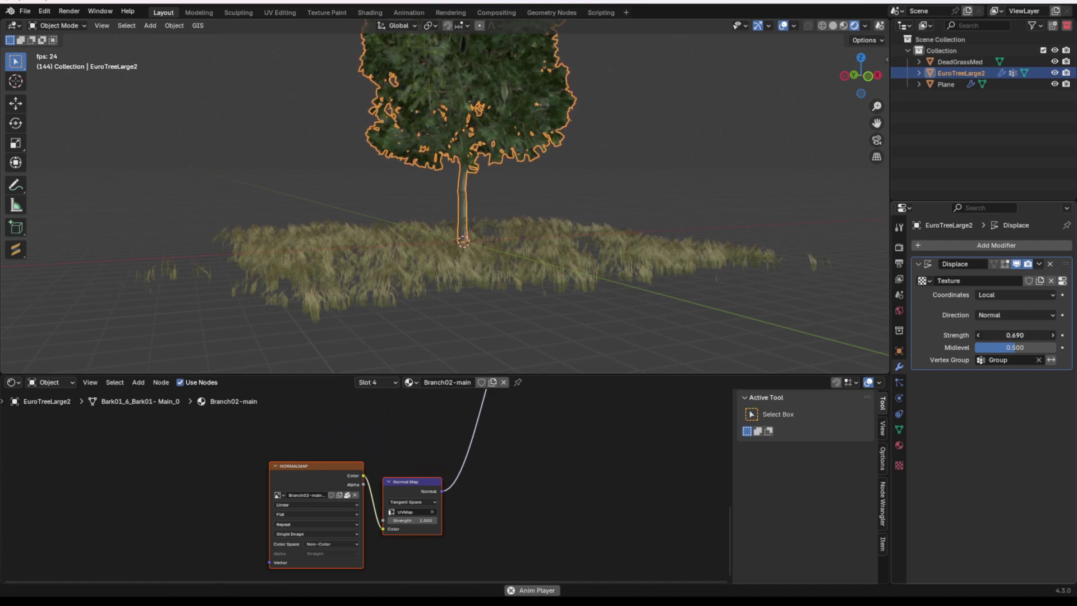
{"action": "mouse_move", "coordinate": [1018, 335]}
{"action": "left_mouse_down"}
{"action": "mouse_move", "coordinate": [1035, 335]}
{"action": "mouse_move", "coordinate": [1001, 348]}
{"action": "mouse_move", "coordinate": [1015, 348]}
{"action": "left_mouse_up"}
{"action": "left_click", "coordinate": [644, 167]}
Examine the tree's wind motion up close and from a distance, and bring up its material settings.
{"action": "scroll", "coordinate": [644, 167], "scroll_direction": "down", "scroll_amount": 2}
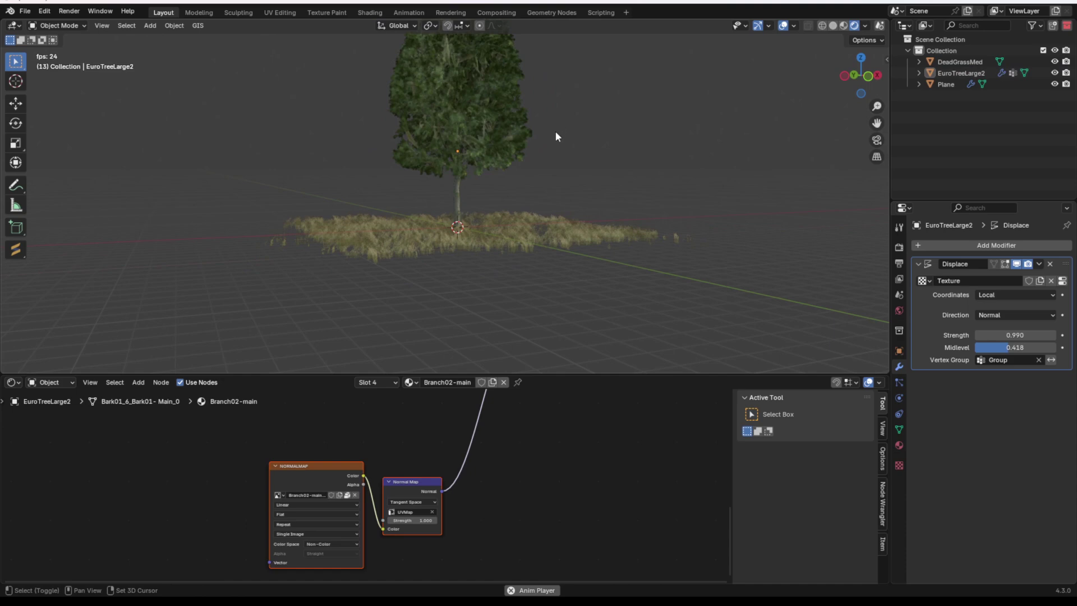
{"action": "middle_click_drag", "start_coordinate": [555, 137], "coordinate": [580, 175]}
{"action": "scroll", "coordinate": [563, 170], "scroll_direction": "up", "scroll_amount": 5}
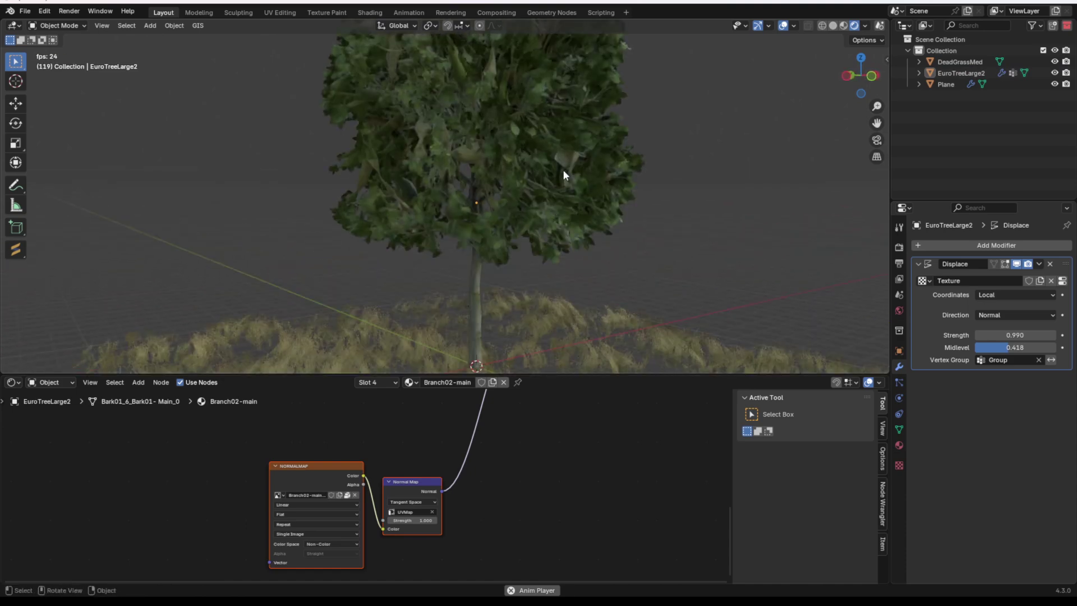
{"action": "scroll", "coordinate": [564, 169], "scroll_direction": "up", "scroll_amount": 2}
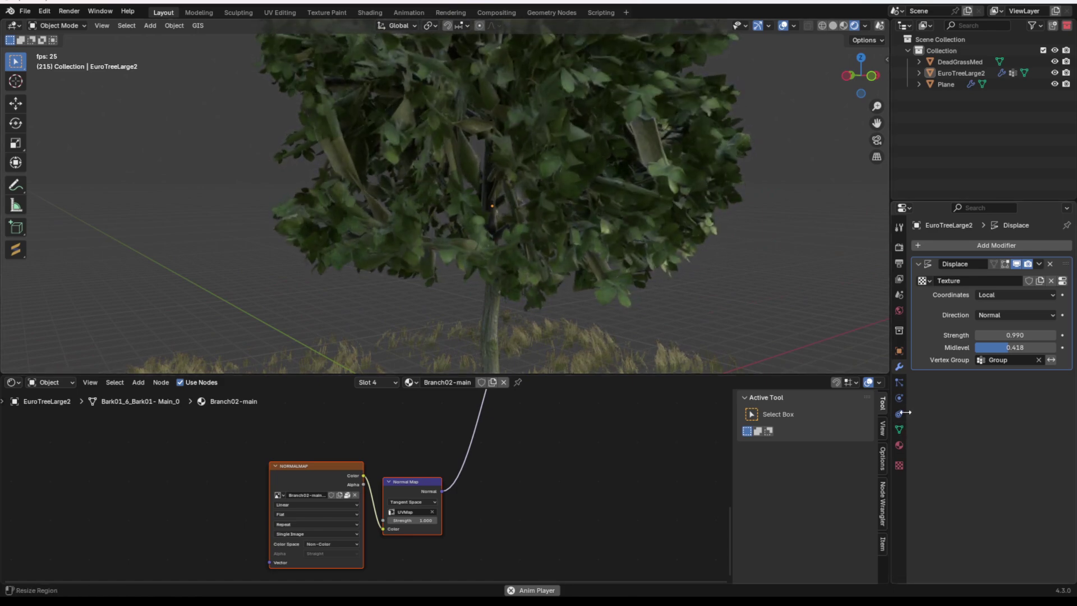
{"action": "left_click", "coordinate": [900, 443]}
{"action": "scroll", "coordinate": [798, 253], "scroll_direction": "down", "scroll_amount": 7}
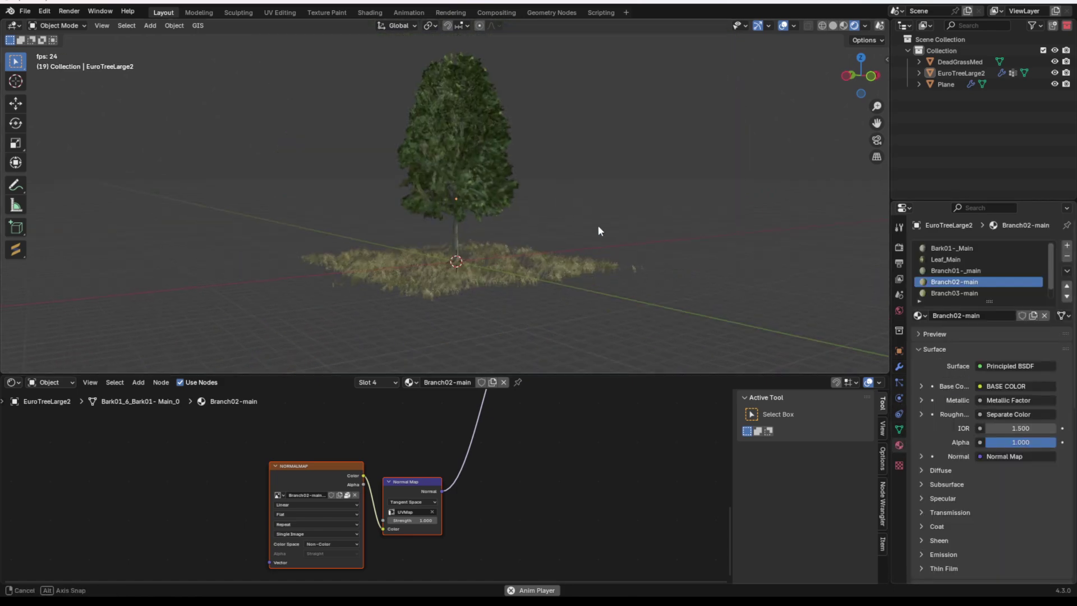
{"action": "middle_click_drag", "start_coordinate": [598, 226], "coordinate": [657, 183]}
{"action": "scroll", "coordinate": [551, 278], "scroll_direction": "up", "scroll_amount": 6}
{"action": "scroll", "coordinate": [581, 265], "scroll_direction": "down", "scroll_amount": 6}
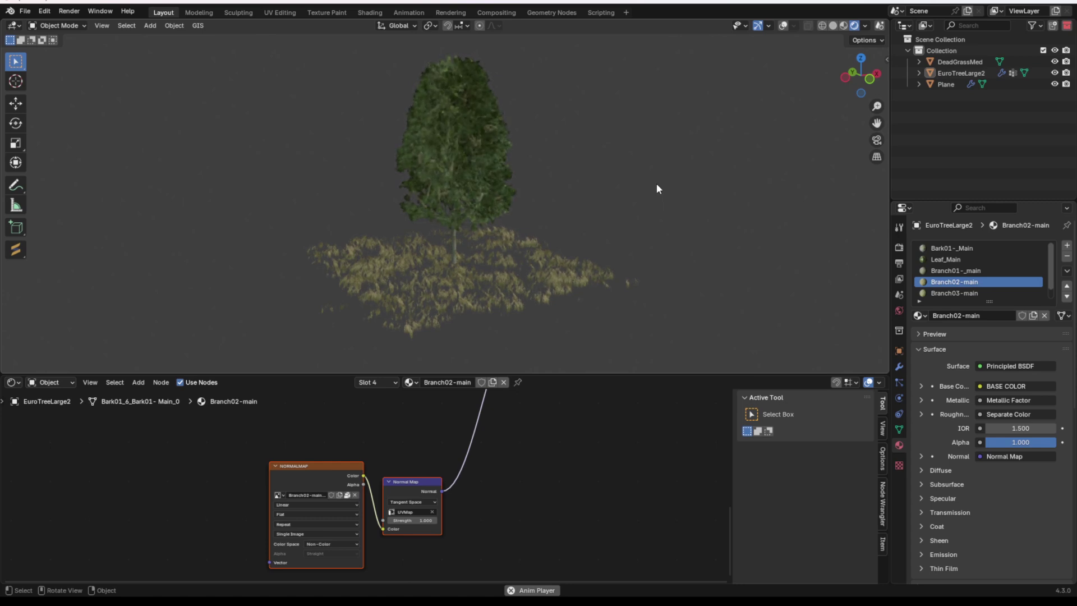
Select the Plane carrying the grass and examine the animated grass and tree from several sides.
{"action": "left_click", "coordinate": [627, 245]}
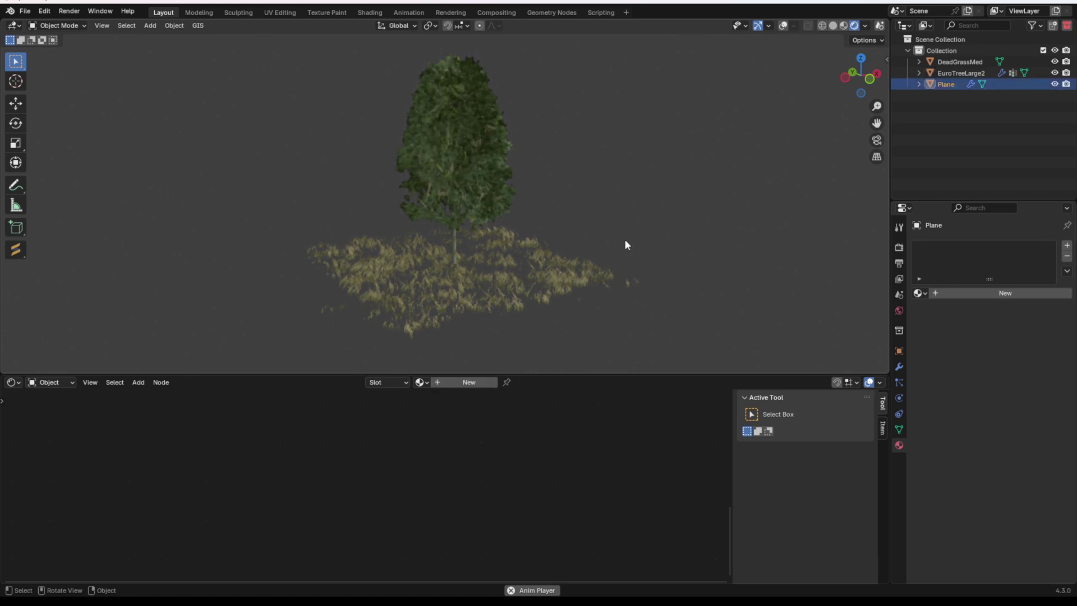
{"action": "middle_click_drag", "start_coordinate": [627, 245], "coordinate": [712, 257]}
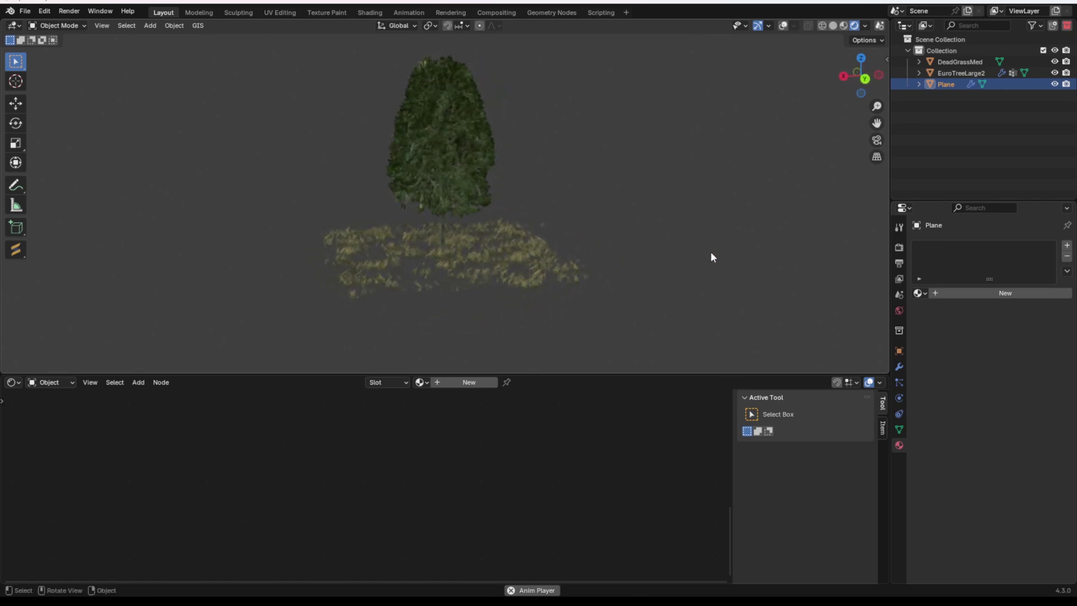
{"action": "middle_click_drag", "start_coordinate": [711, 255], "coordinate": [486, 268]}
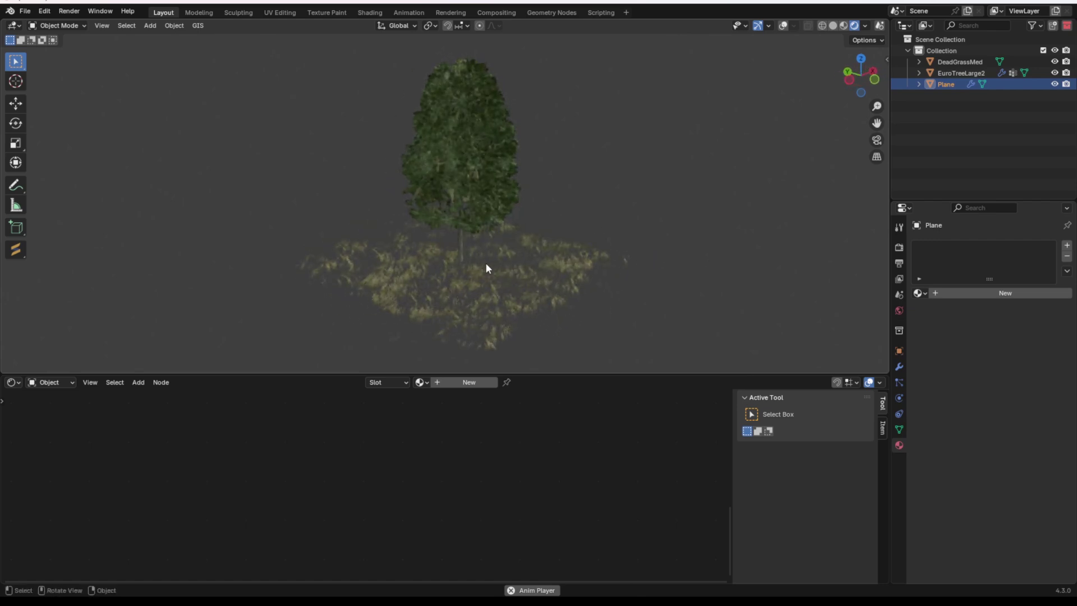